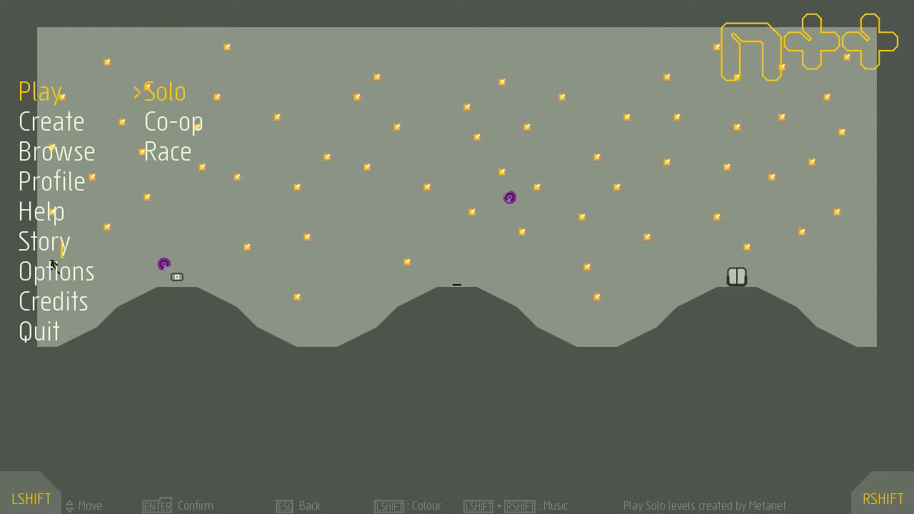
# Select Solo episode B-12 and start its first level, mt. err-ebus.
pyautogui.press('Return')
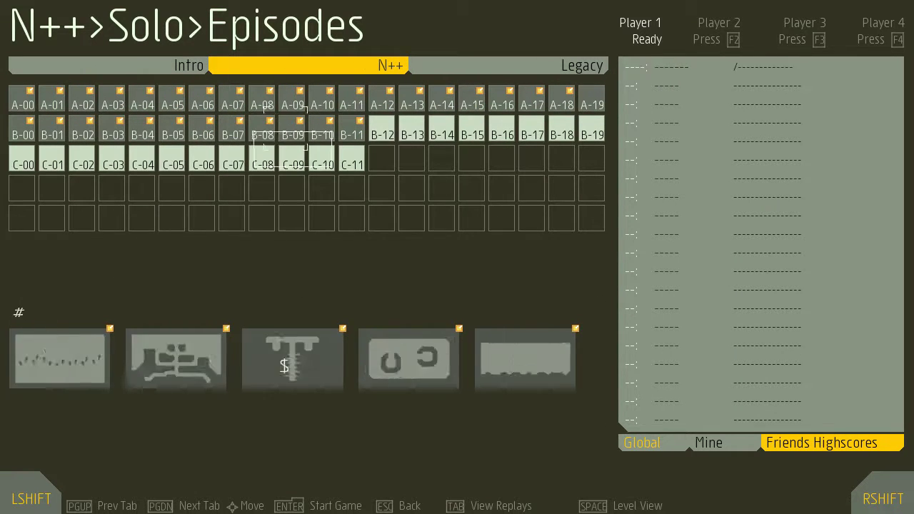
pyautogui.press('Right')
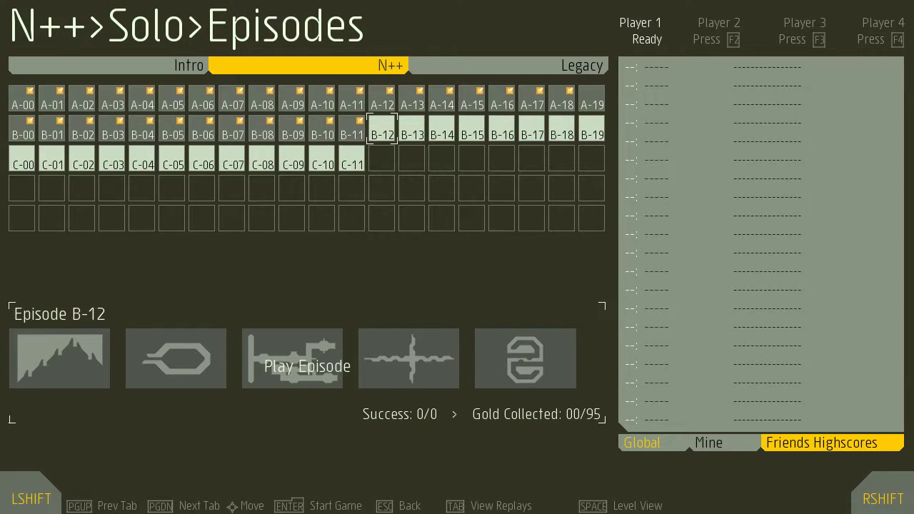
pyautogui.press('Return')
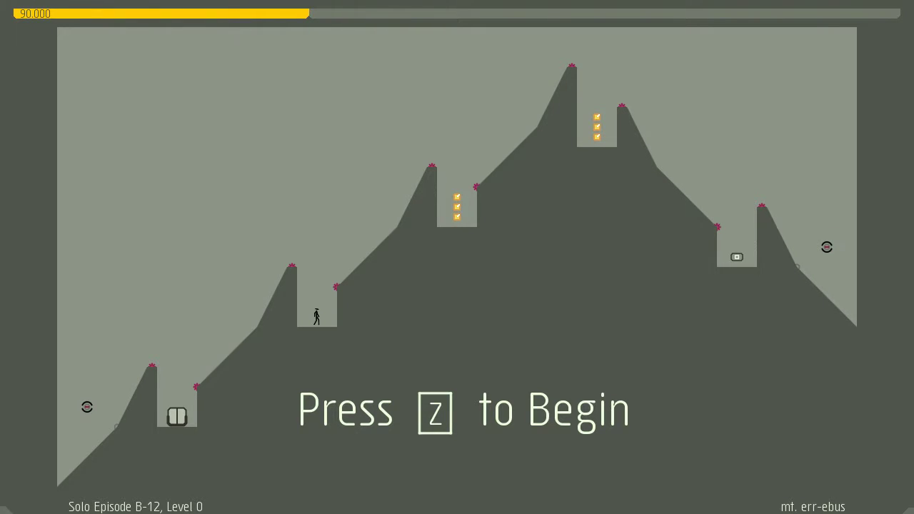
# Start mt. err-ebus, grab the alcove gold and leap over the peak into the gold pit.
pyautogui.press('z')
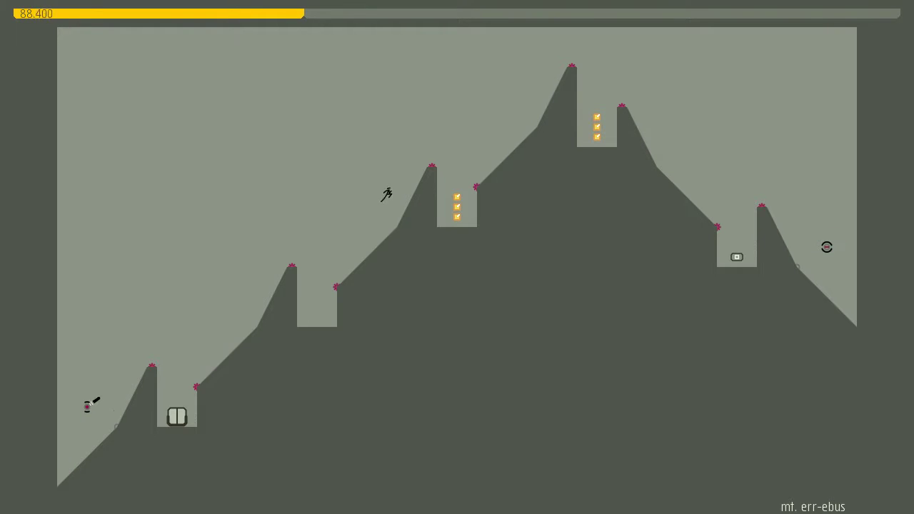
pyautogui.press('Left')
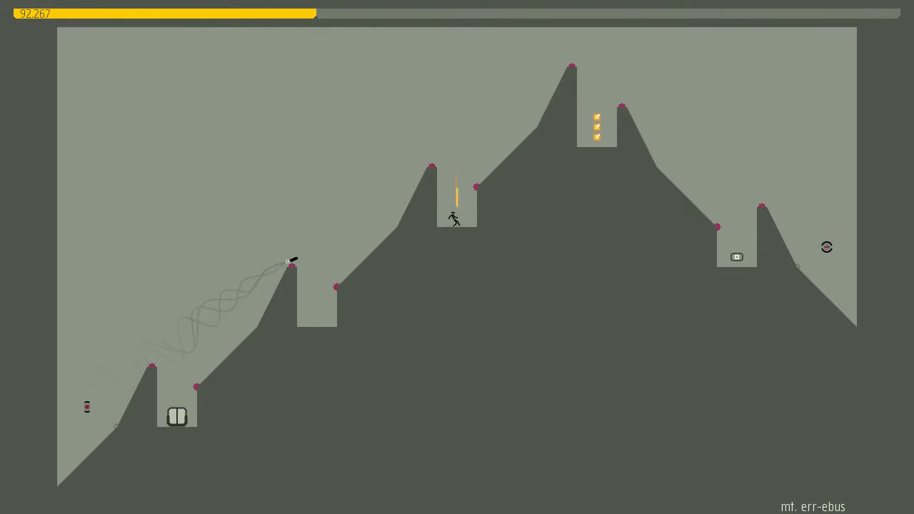
pyautogui.press('shift')
pyautogui.press('shift')
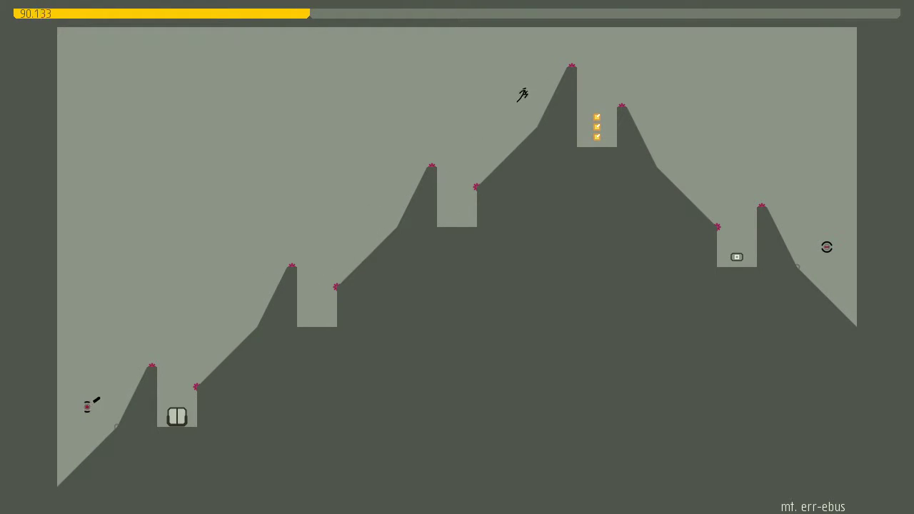
pyautogui.press('Right')
pyautogui.press('shift')
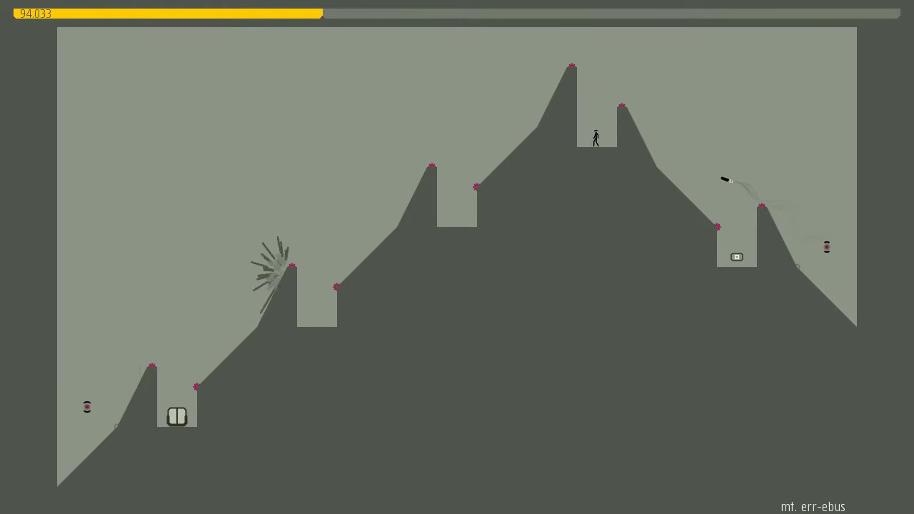
pyautogui.press('shift')
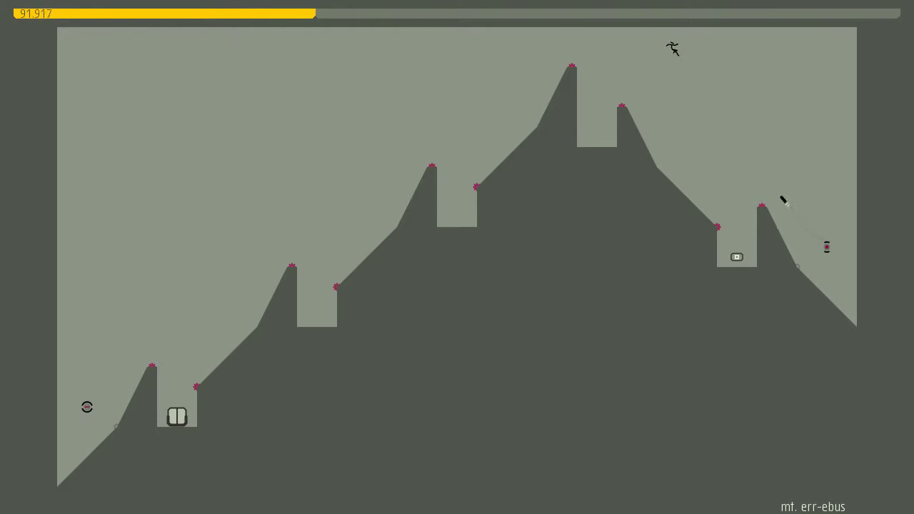
# Hit the exit switch, climb out of the pit and head down the slope toward the exit.
pyautogui.press('Right')
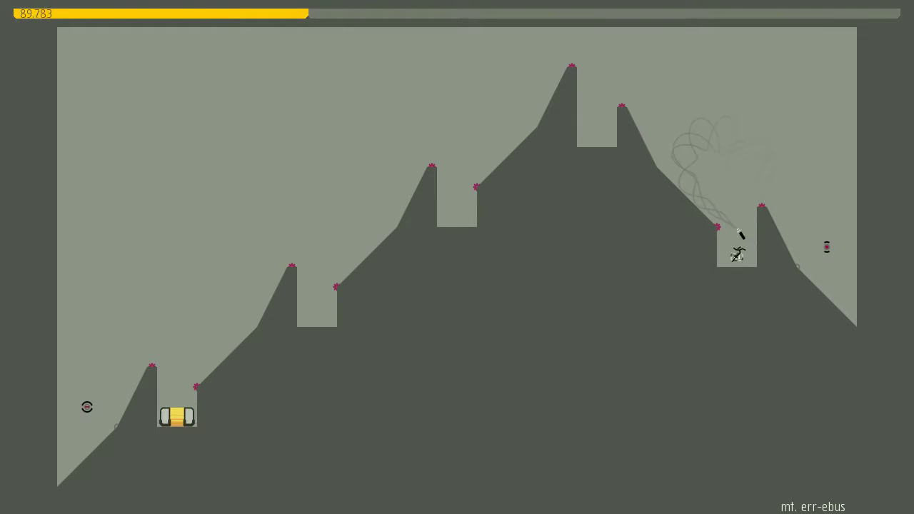
pyautogui.press('Right')
pyautogui.press('shift')
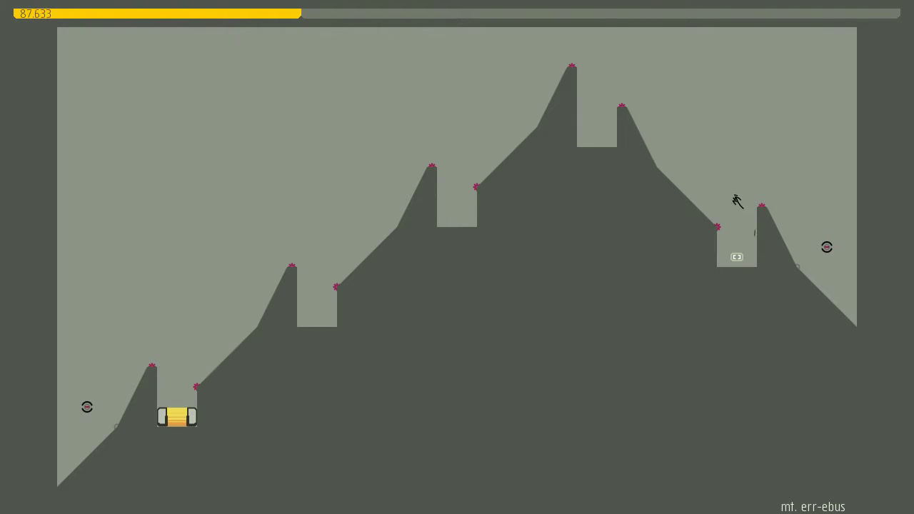
pyautogui.press('Left')
pyautogui.press('Left')
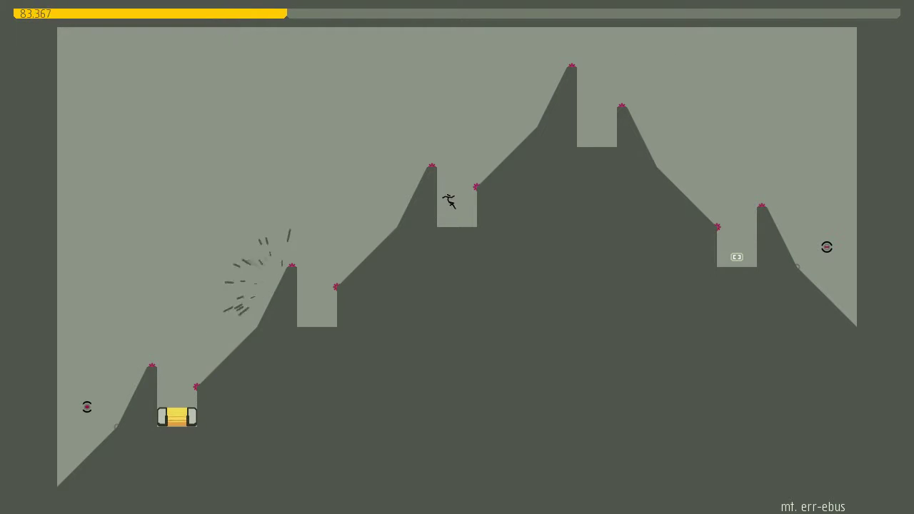
pyautogui.press('Right')
pyautogui.press('shift')
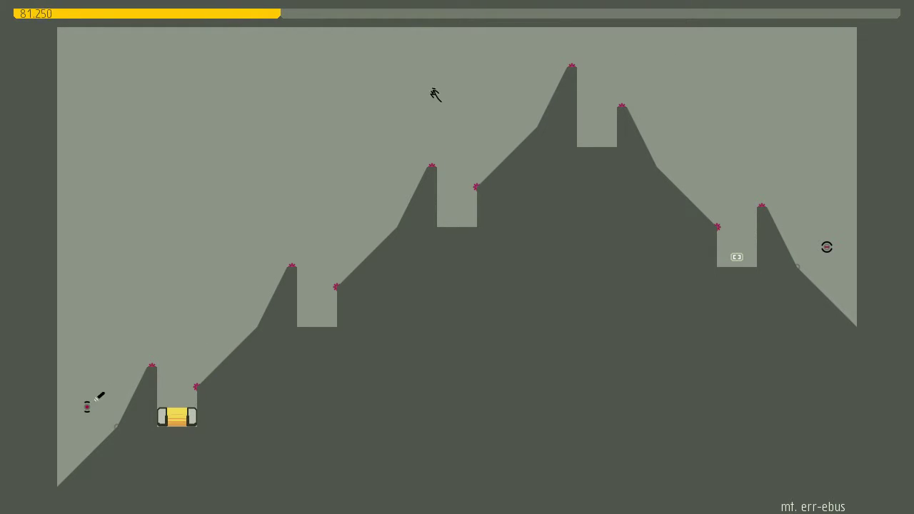
pyautogui.press('Left')
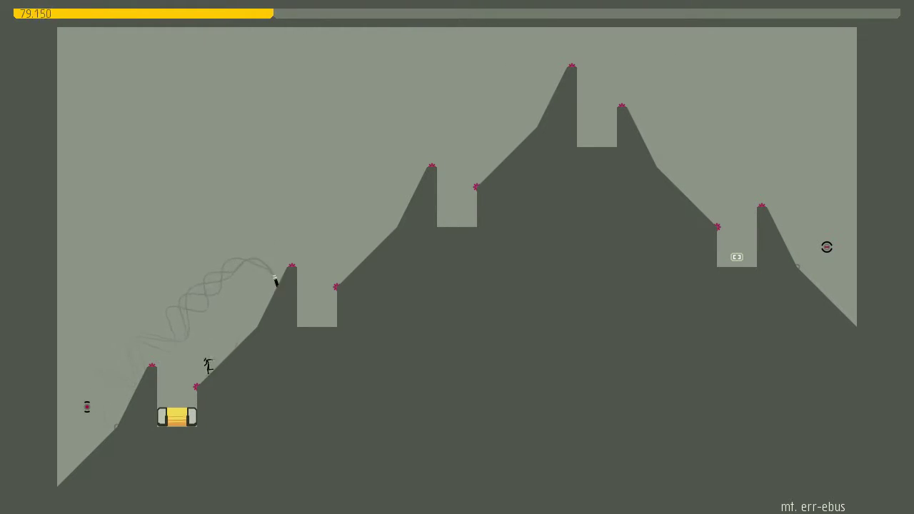
# Restart twice, run up past the peak, grab the pit gold and fall toward the lower-right pit.
pyautogui.press('z')
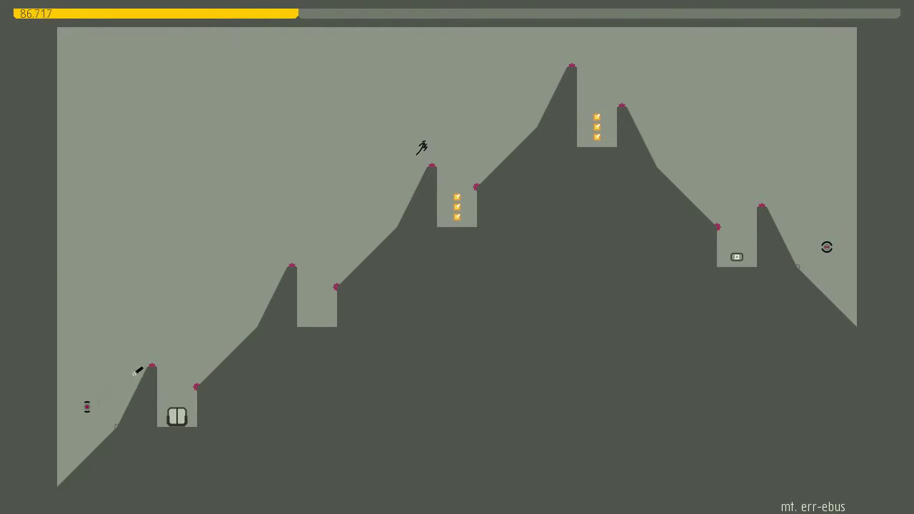
pyautogui.press('z')
pyautogui.press('Right')
pyautogui.press('Right')
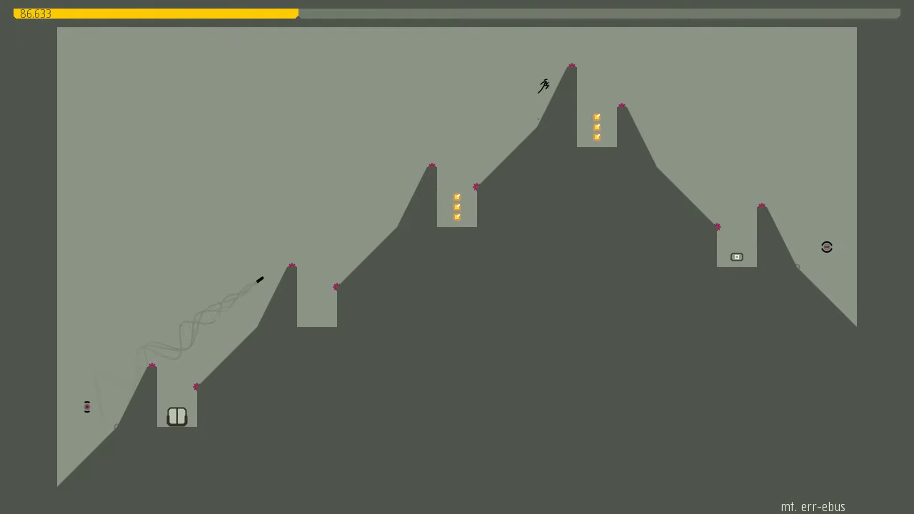
pyautogui.press('z')
pyautogui.press('Right')
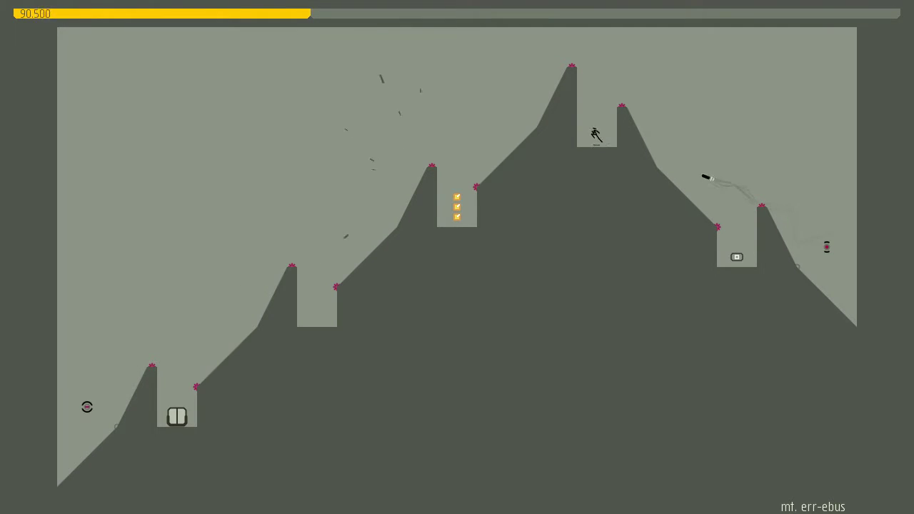
pyautogui.press('z')
pyautogui.press('Right')
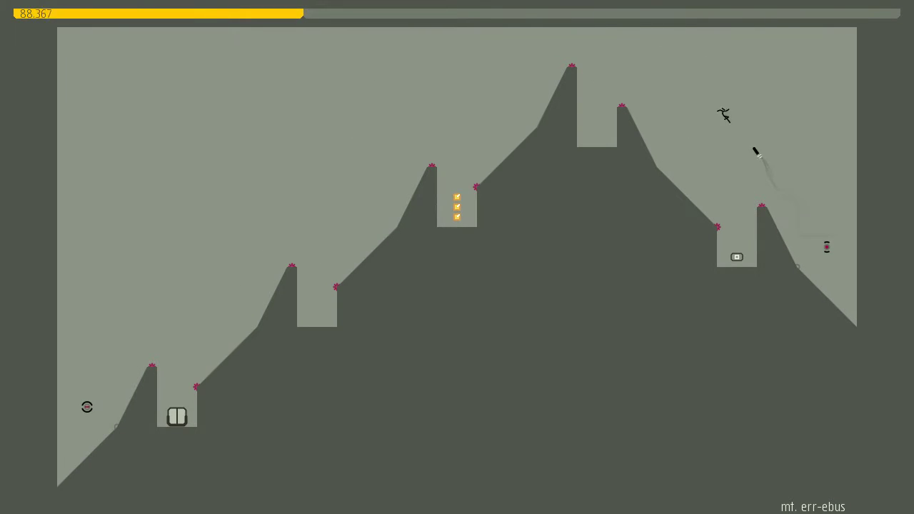
# Retry, jump the highest peak, grab the pit gold and try dodging the homing rocket.
pyautogui.press('z')
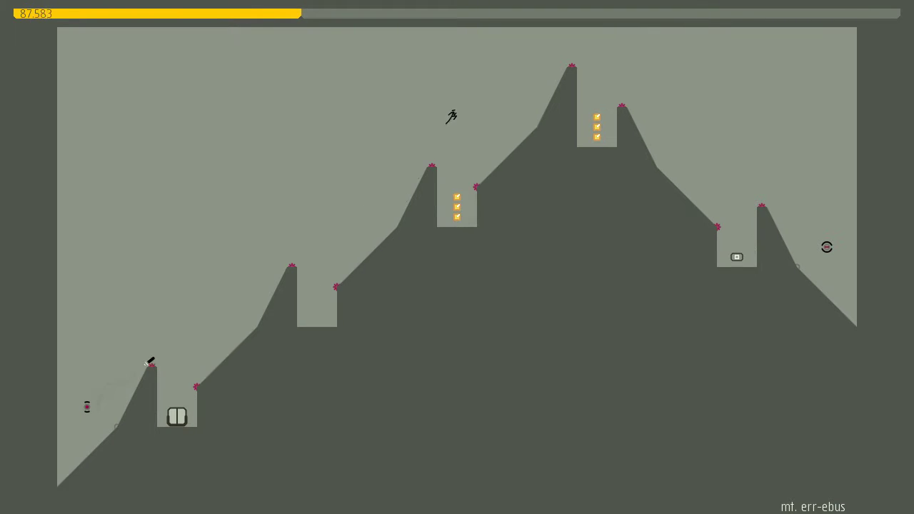
pyautogui.press('Right')
pyautogui.press('z')
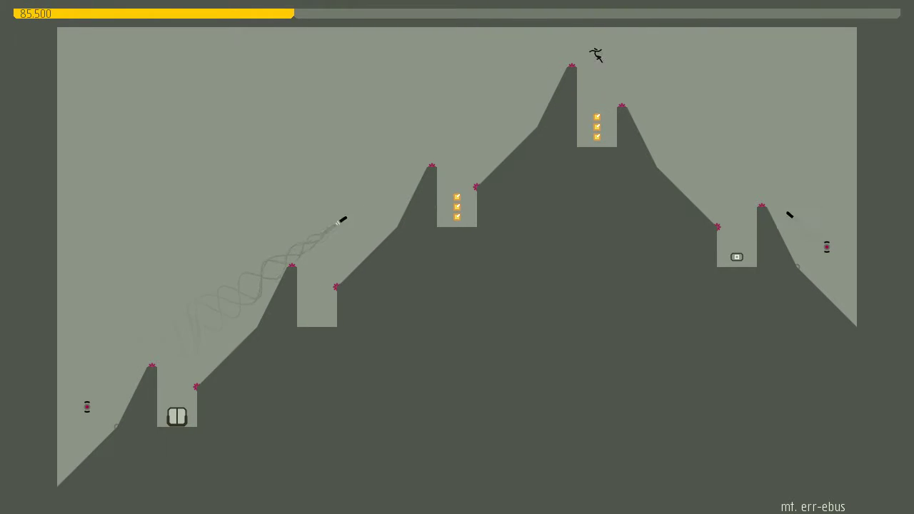
pyautogui.press('Right')
pyautogui.press('z')
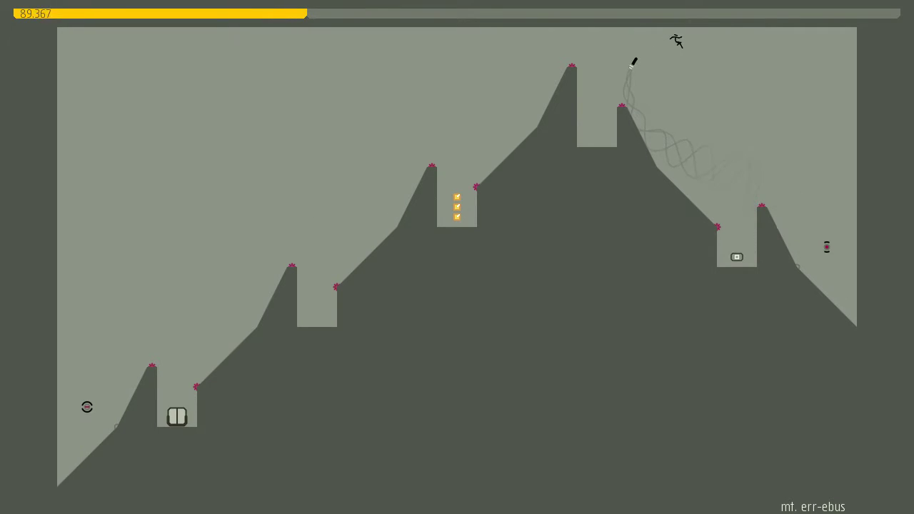
pyautogui.press('Right')
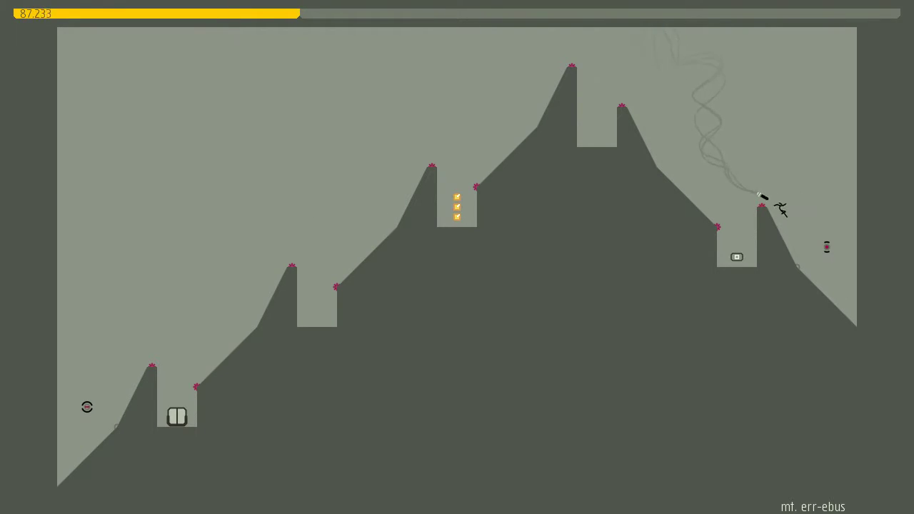
pyautogui.press('Right')
pyautogui.press('z')
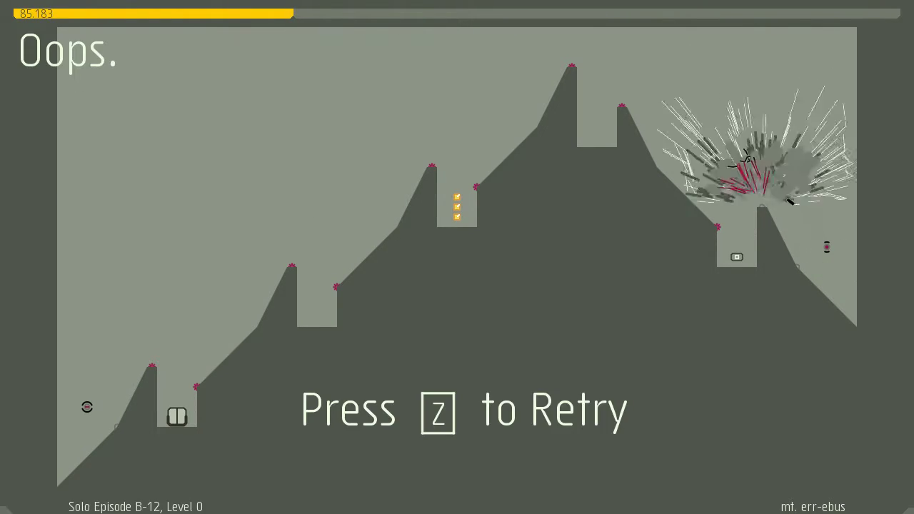
# Retry, collect the pit gold and hit the exit switch in the lower-right pit.
pyautogui.press('z')
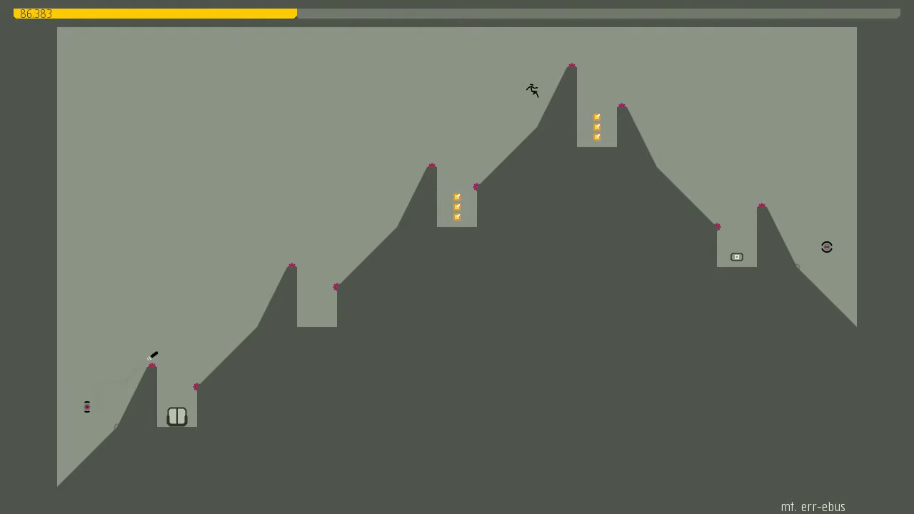
pyautogui.press('Right')
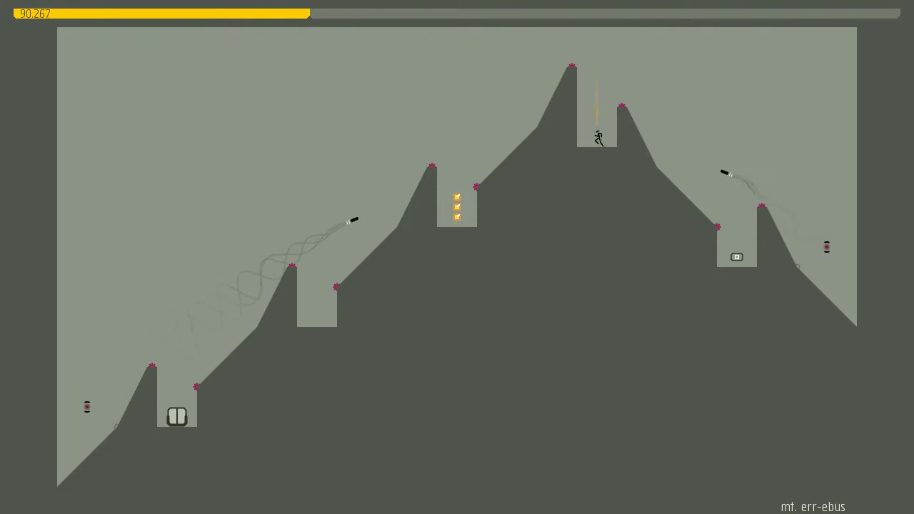
pyautogui.press('shift')
pyautogui.press('Right')
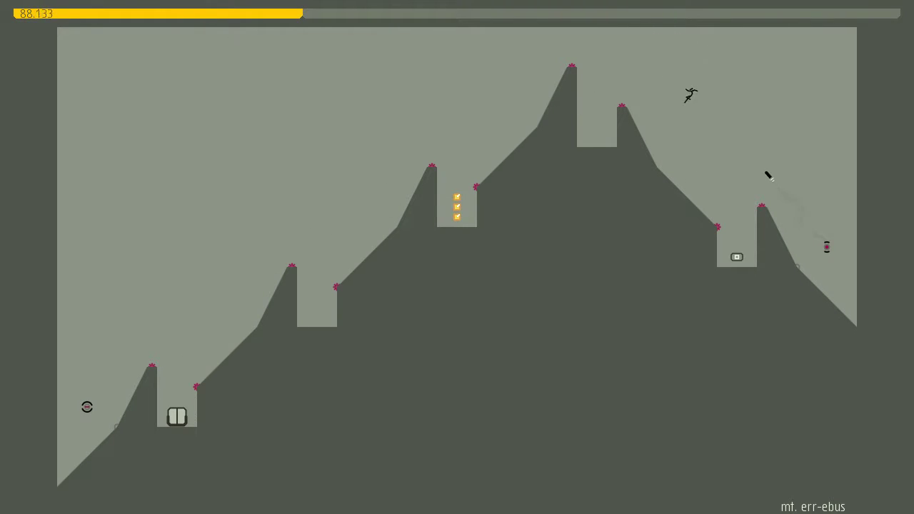
pyautogui.press('Right')
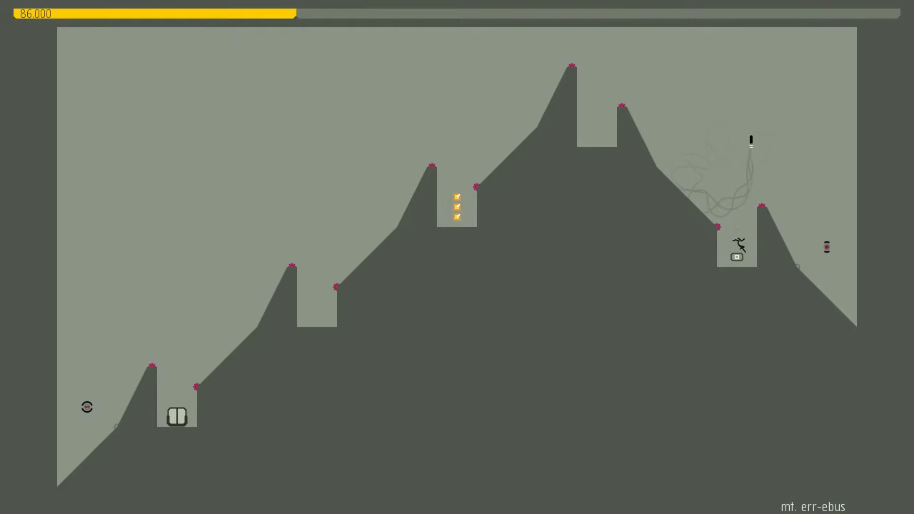
pyautogui.press('shift')
pyautogui.press('Left')
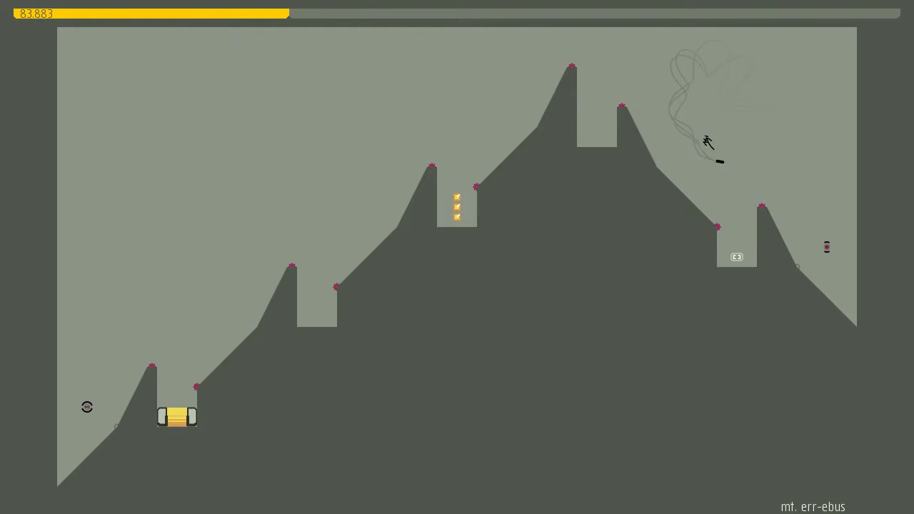
# Dodge the homing rockets on the right slope and run back up it.
pyautogui.press('shift')
pyautogui.press('Left')
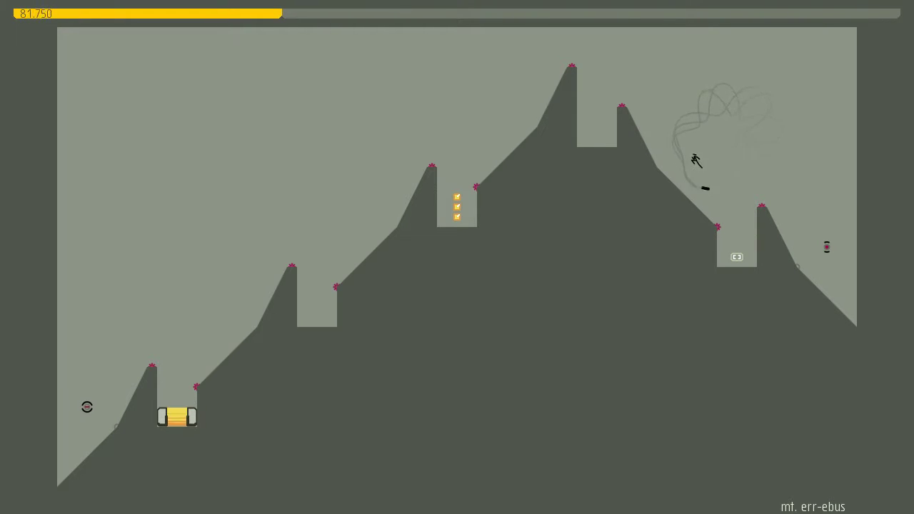
pyautogui.press('shift')
pyautogui.press('Left')
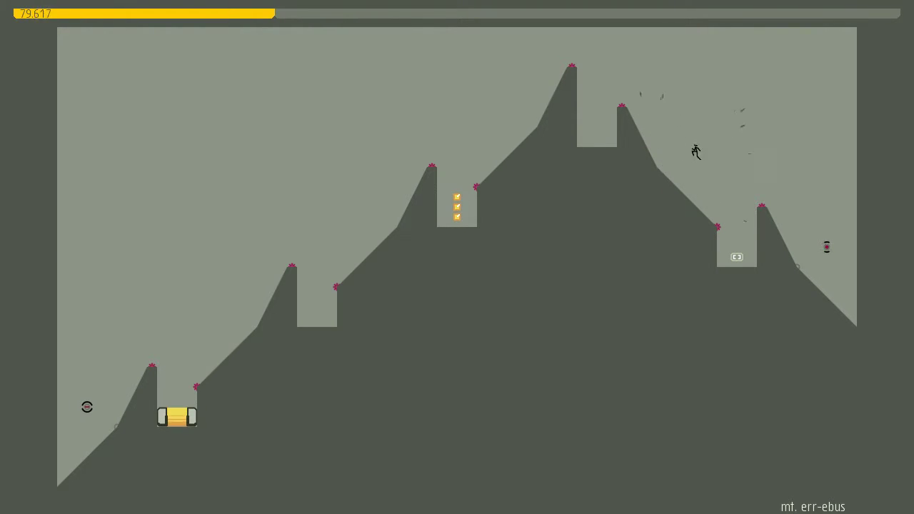
pyautogui.press('Left')
pyautogui.press('shift')
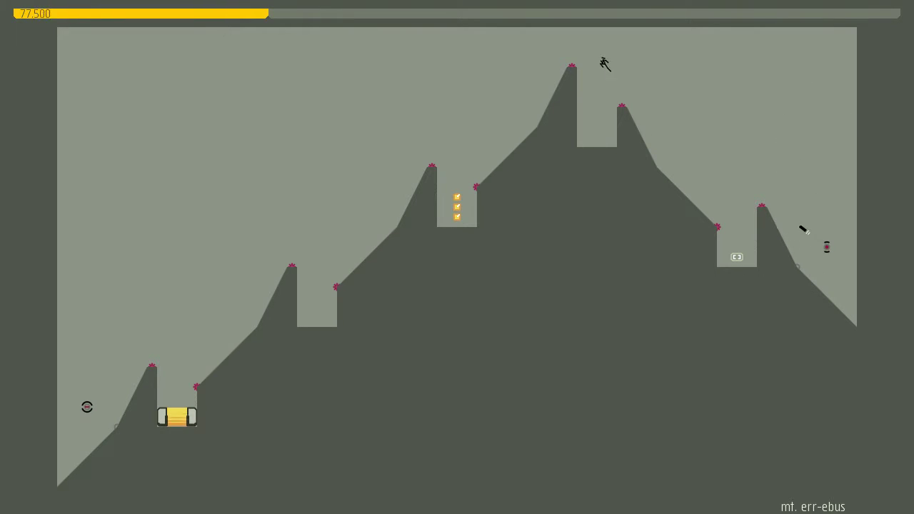
# Cross the peak and gold pit, reach the exit, and continue past the success screen.
pyautogui.press('shift')
pyautogui.press('Left')
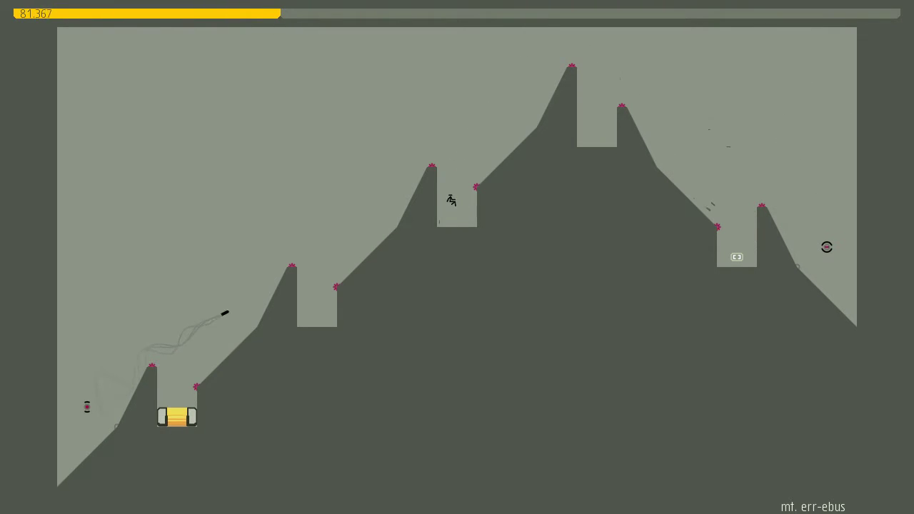
pyautogui.press('shift')
pyautogui.press('Left')
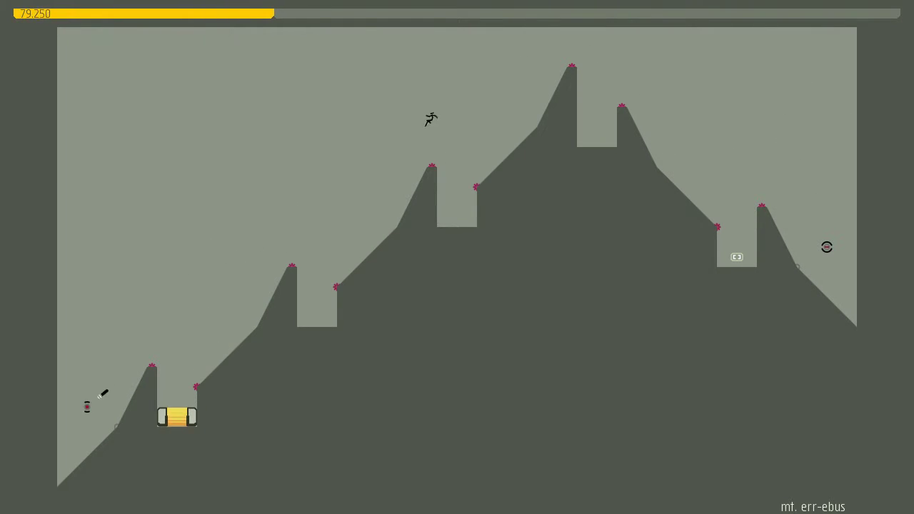
pyautogui.press('Left')
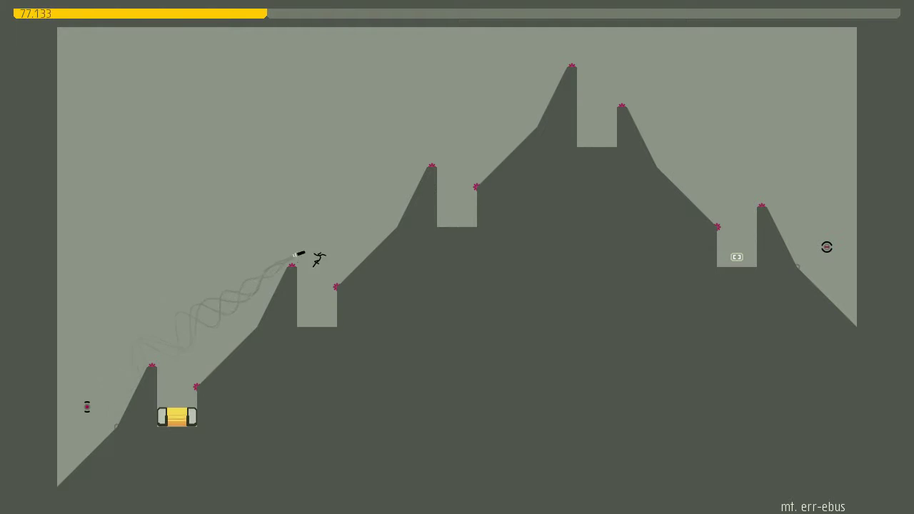
pyautogui.press('shift')
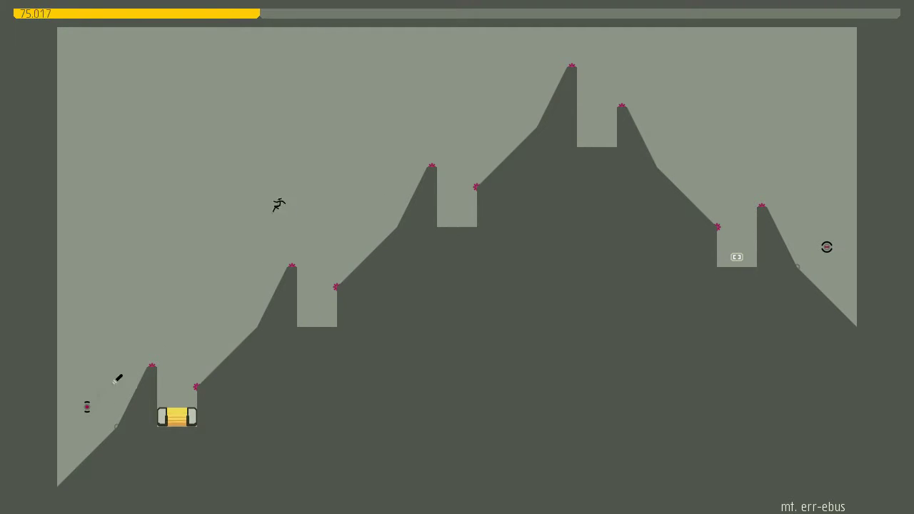
pyautogui.press('Left')
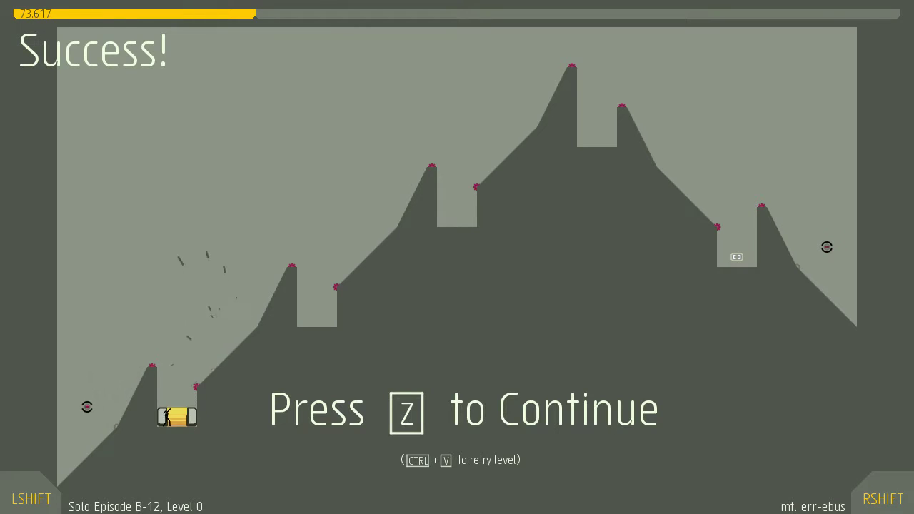
pyautogui.press('z')
# Load rebunk and run along the bottom corridor collecting gold.
pyautogui.press('z')
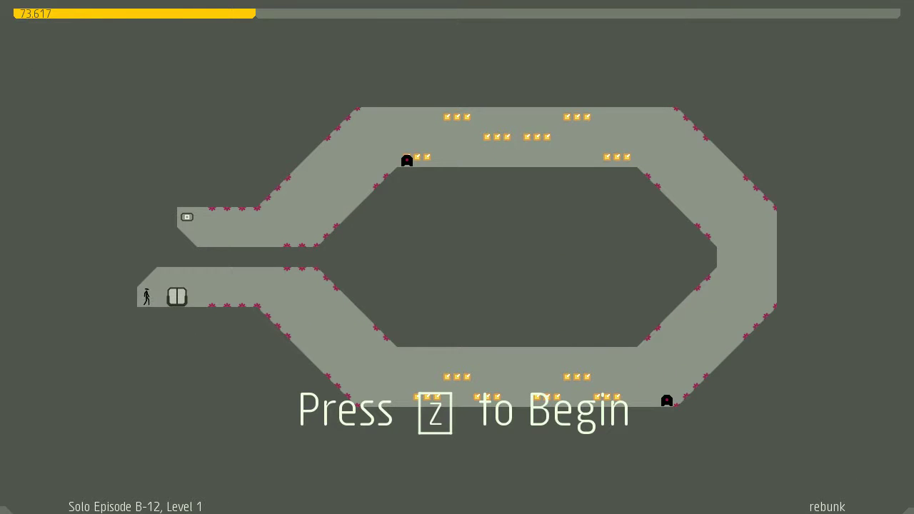
pyautogui.press('z')
pyautogui.press('Right')
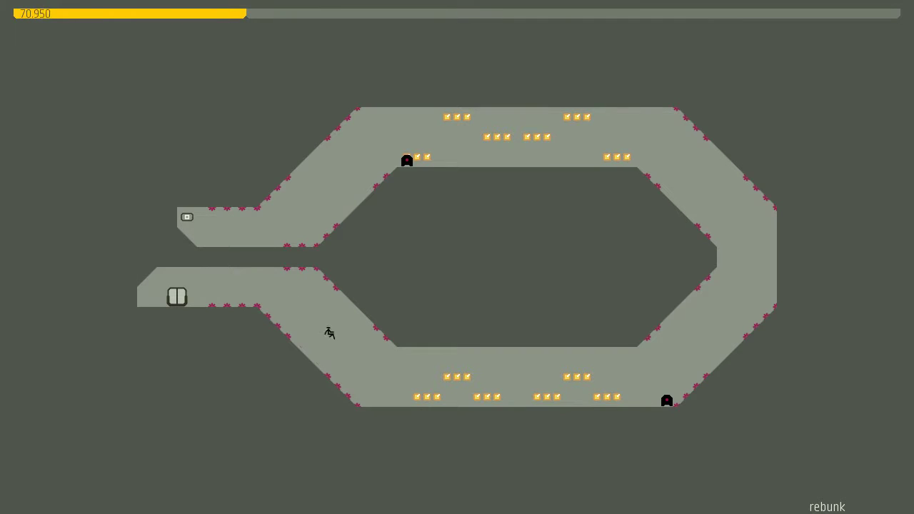
pyautogui.press('Right')
pyautogui.press('shift')
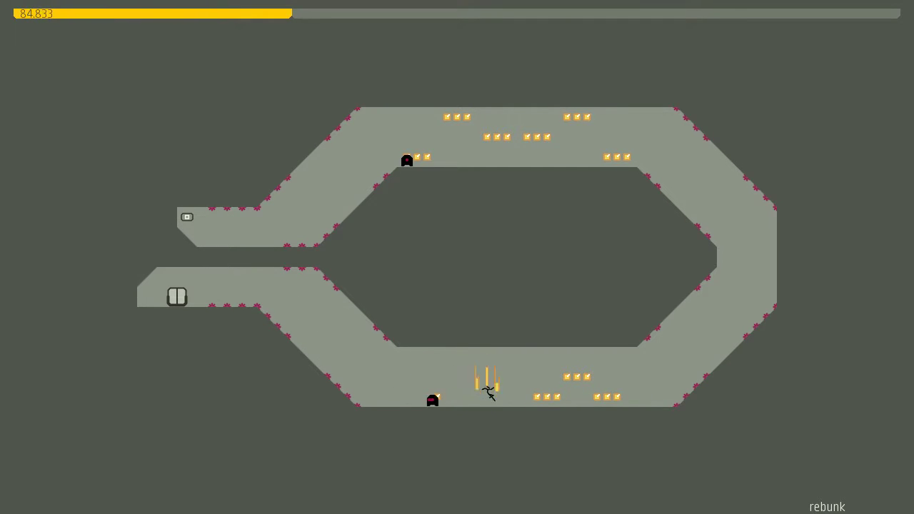
# Collect more gold while avoiding the drone, then climb the right diagonal wall.
pyautogui.press('shift')
pyautogui.press('Left')
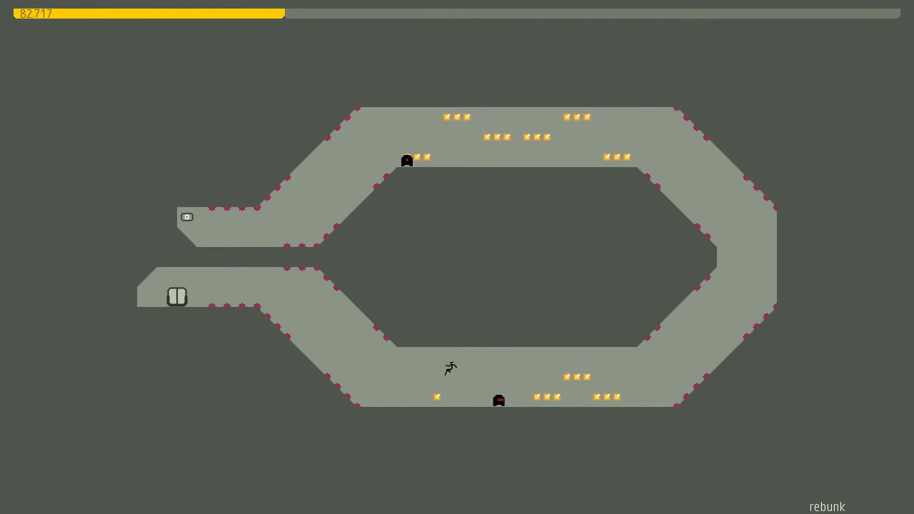
pyautogui.press('Right')
pyautogui.press('Right')
pyautogui.press('shift')
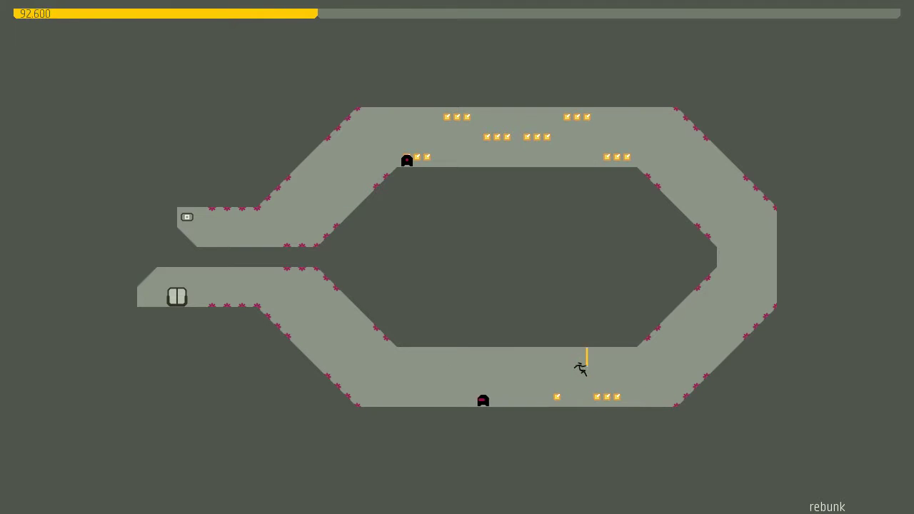
pyautogui.press('Right')
pyautogui.press('Right')
pyautogui.press('shift')
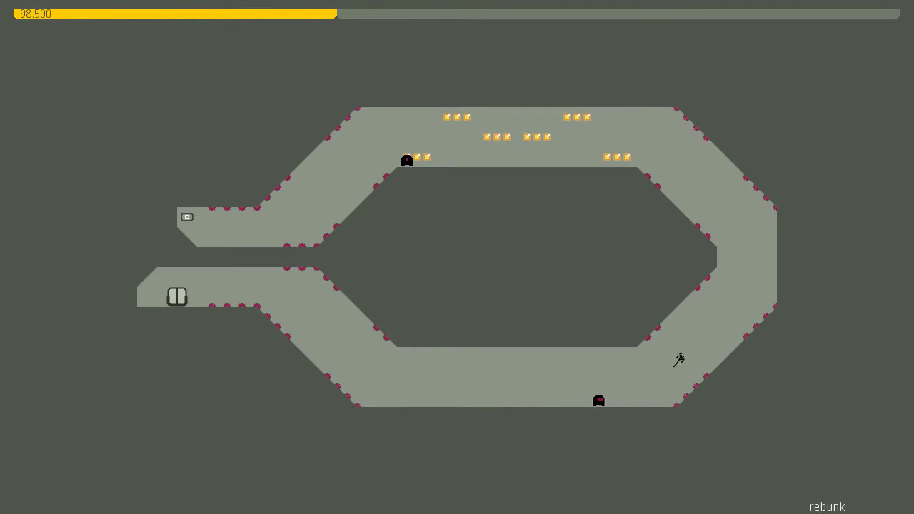
pyautogui.press('Right')
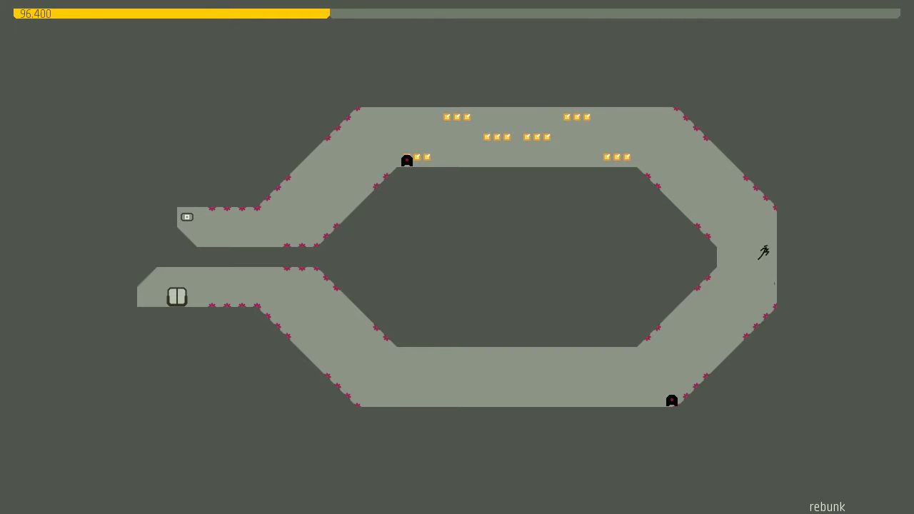
# Climb into the top corridor and run left through it collecting gold.
pyautogui.press('Left')
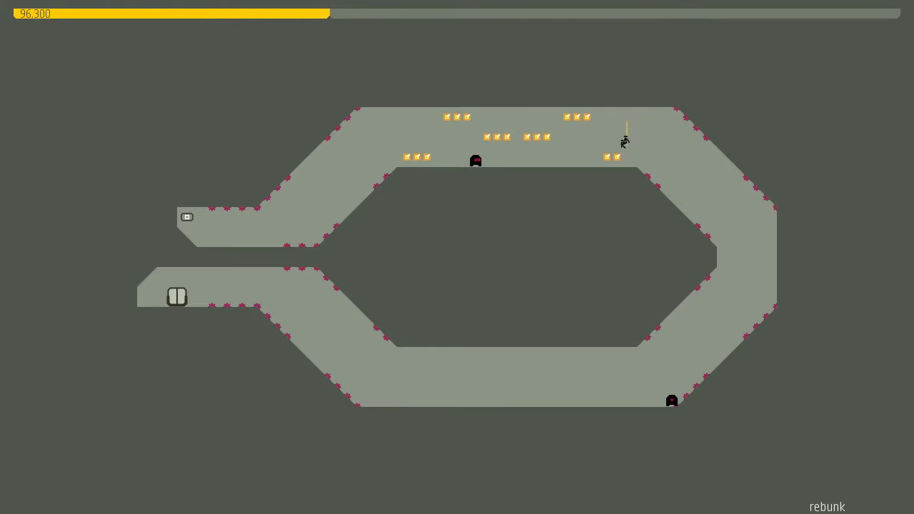
pyautogui.press('shift')
pyautogui.press('Left')
pyautogui.press('shift')
pyautogui.press('Left')
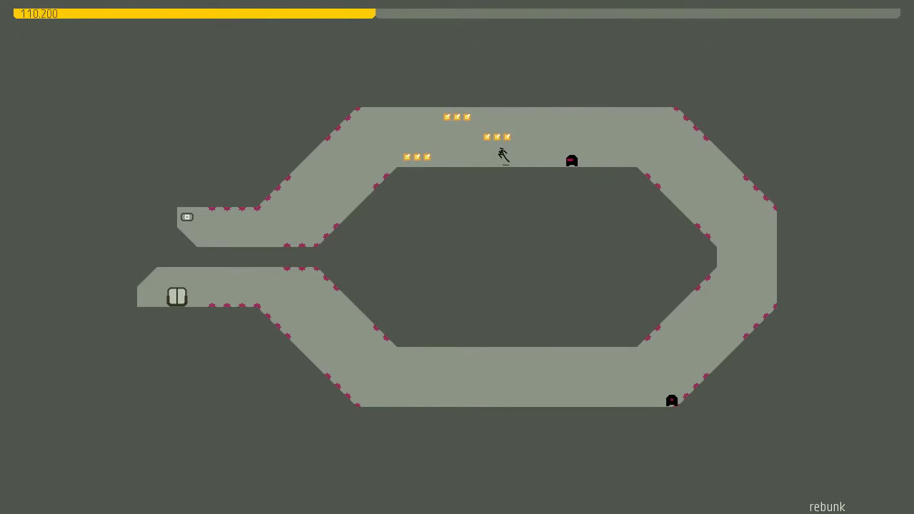
pyautogui.press('shift')
pyautogui.press('Left')
pyautogui.press('shift')
# Jump for the upper gold, then retry after the ninja dies.
pyautogui.press('shift')
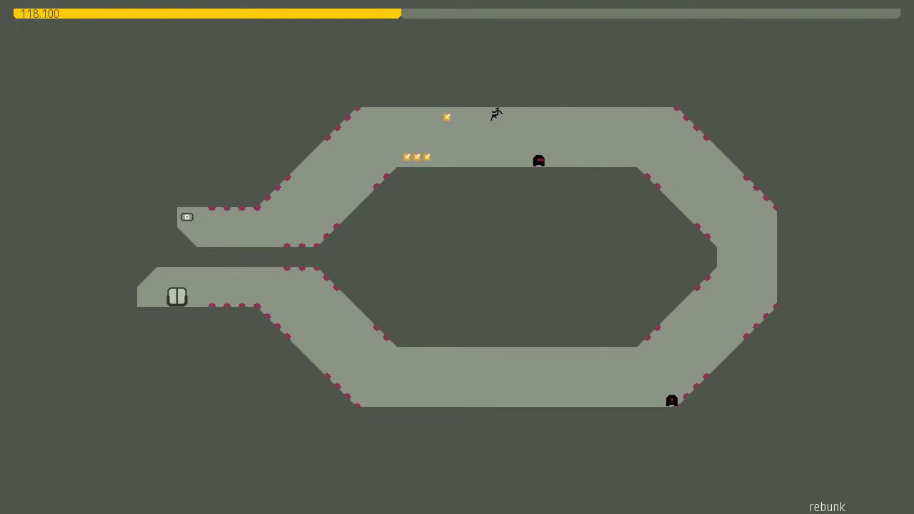
pyautogui.press('Left')
pyautogui.press('shift')
pyautogui.press('Left')
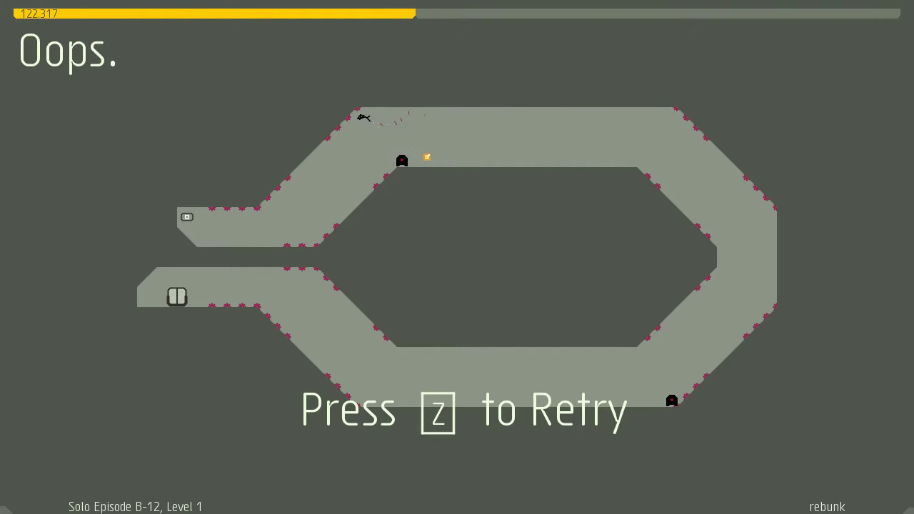
pyautogui.press('z')
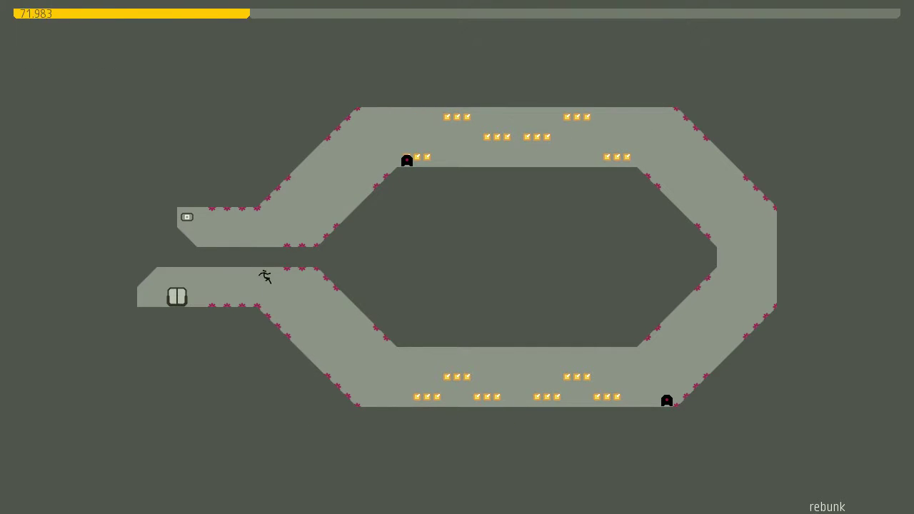
# Run the bottom corridor of rebunk collecting all its gold.
pyautogui.press('Right')
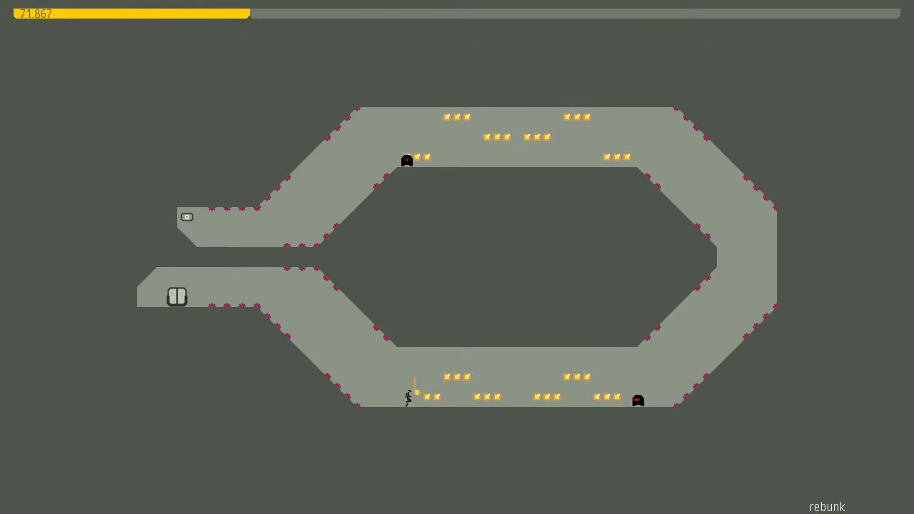
pyautogui.press('shift')
pyautogui.press('Right')
pyautogui.press('Right')
pyautogui.press('Right')
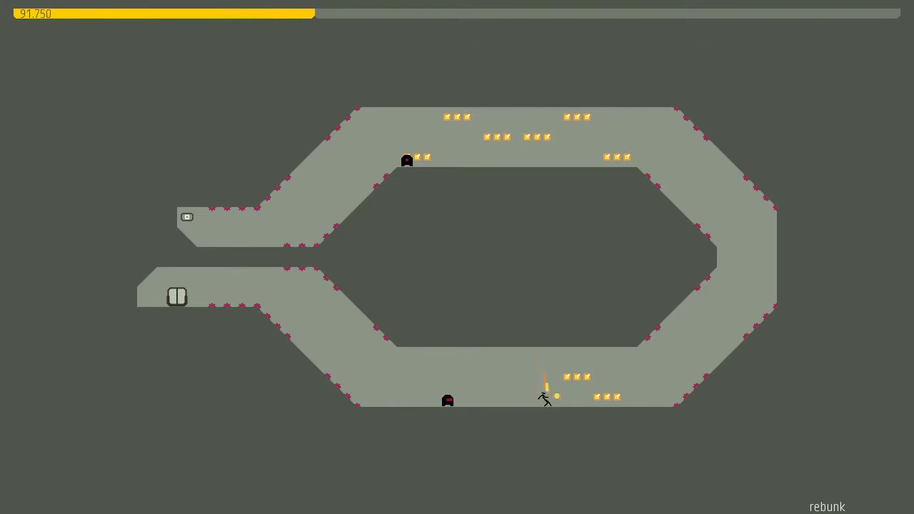
pyautogui.press('shift')
pyautogui.press('Right')
pyautogui.press('Right')
pyautogui.press('Right')
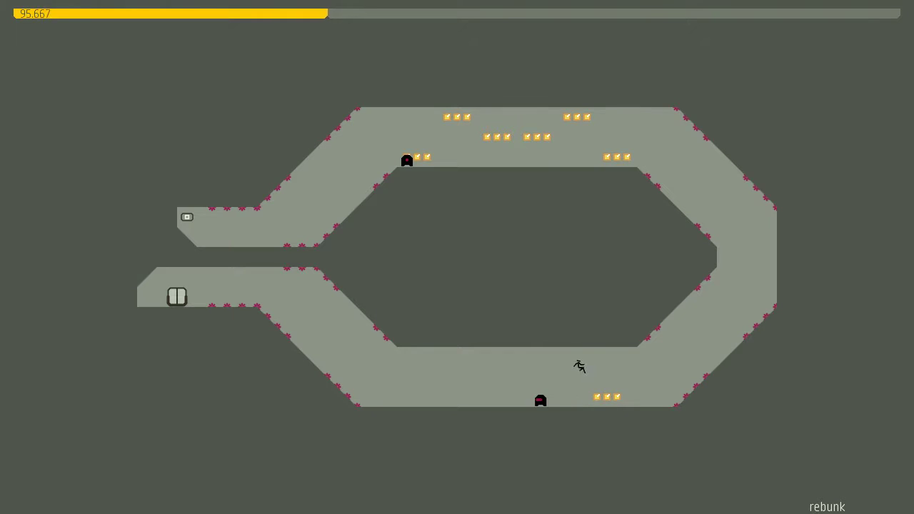
pyautogui.press('Right')
pyautogui.press('Right')
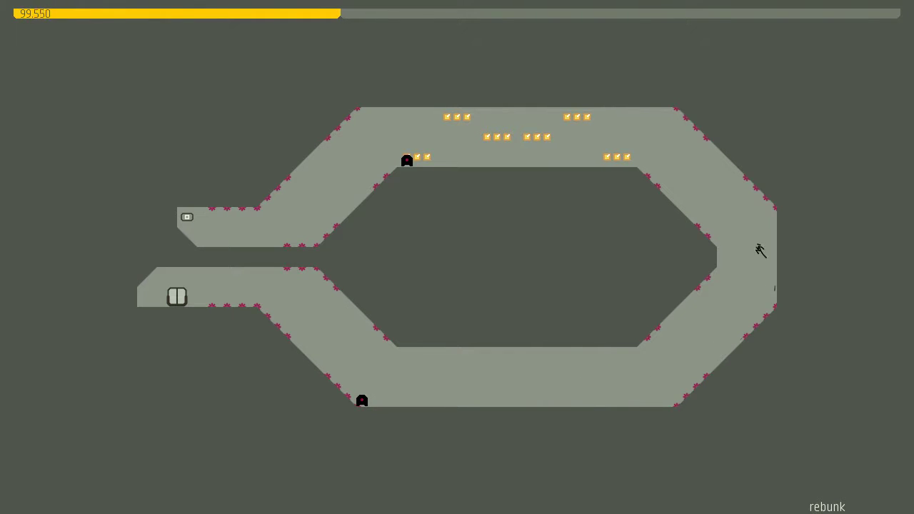
# Climb into the top corridor and collect the remaining gold rows.
pyautogui.press('Left')
pyautogui.press('shift')
pyautogui.press('Left')
pyautogui.press('Left')
pyautogui.press('Left')
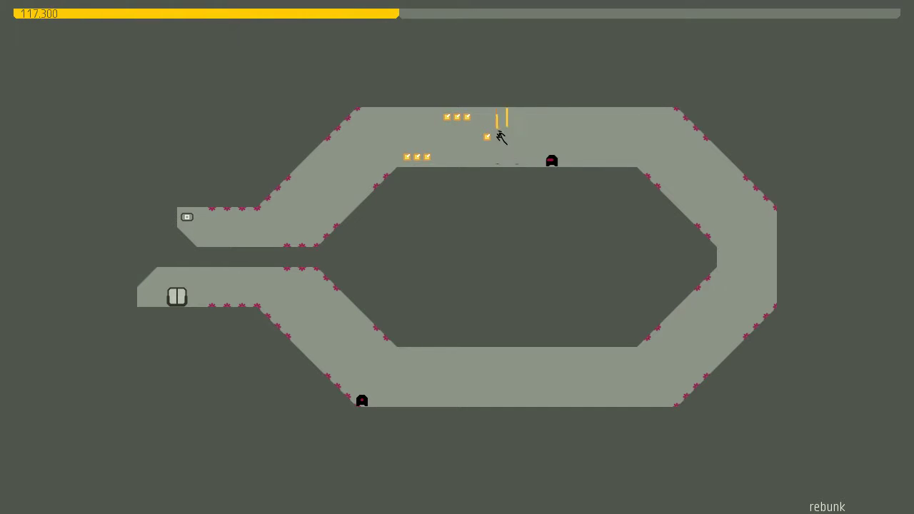
pyautogui.press('shift')
pyautogui.press('Right')
pyautogui.press('Left')
pyautogui.press('Left')
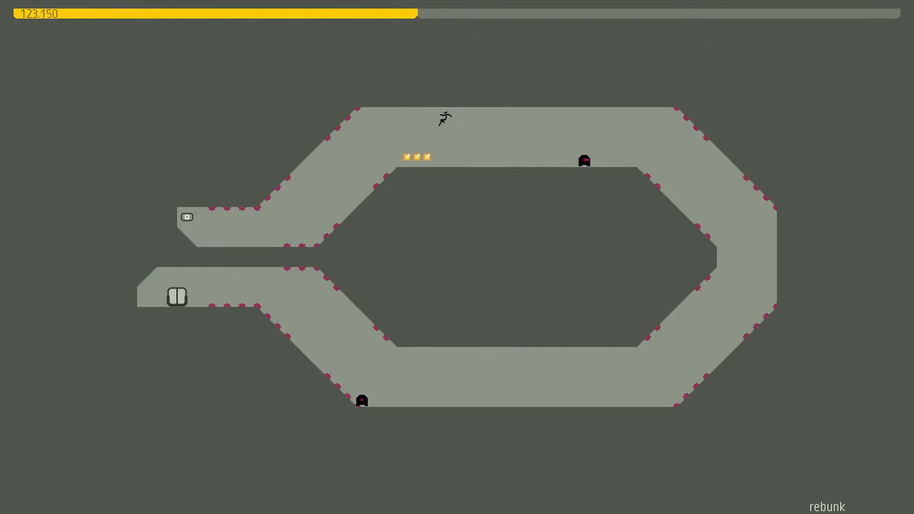
pyautogui.press('Left')
pyautogui.press('shift')
pyautogui.press('Left')
pyautogui.press('Left')
# Hit the exit switch and run back along the bottom corridor to the exit.
pyautogui.press('Left')
pyautogui.press('shift')
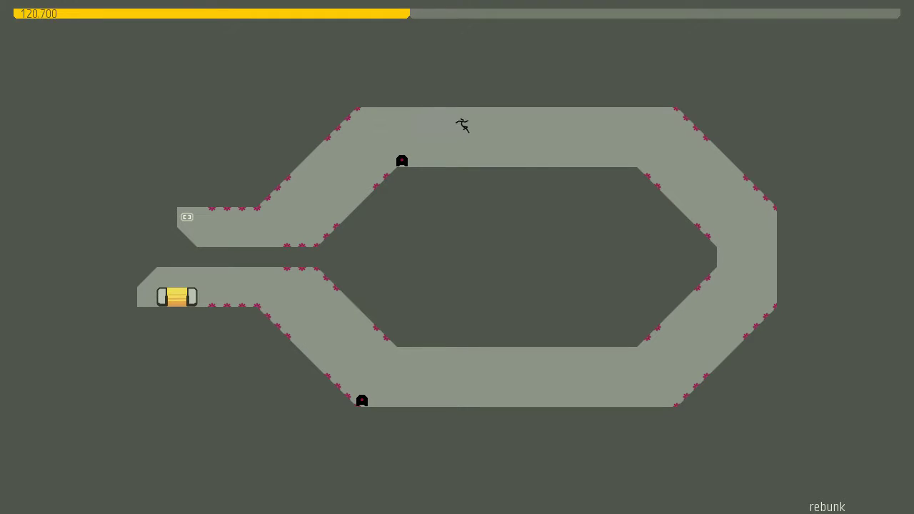
pyautogui.press('Right')
pyautogui.press('Right')
pyautogui.press('Right')
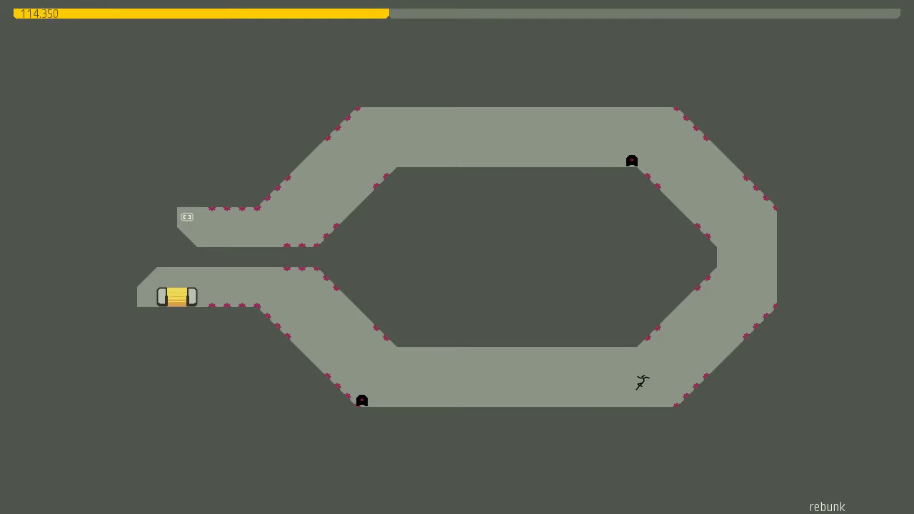
pyautogui.press('Left')
pyautogui.press('Left')
pyautogui.press('Left')
pyautogui.press('Left')
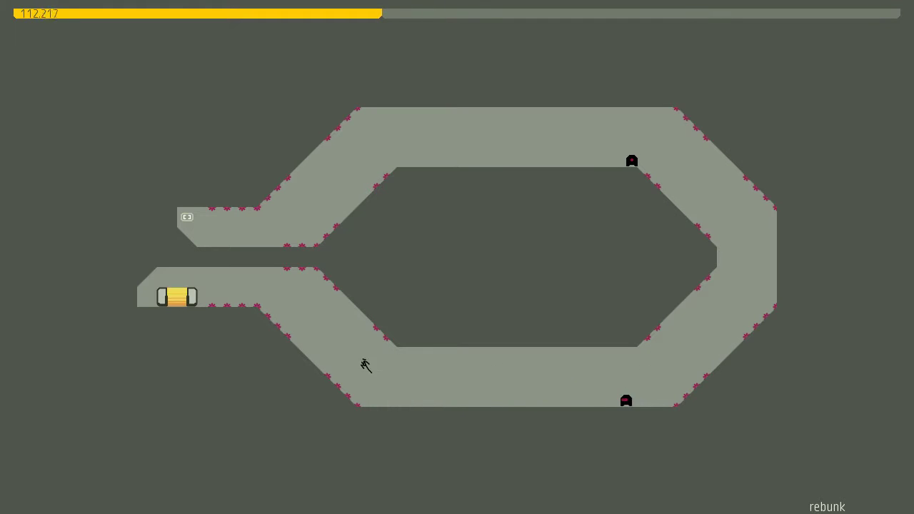
pyautogui.press('Left')
pyautogui.press('Left')
pyautogui.press('Left')
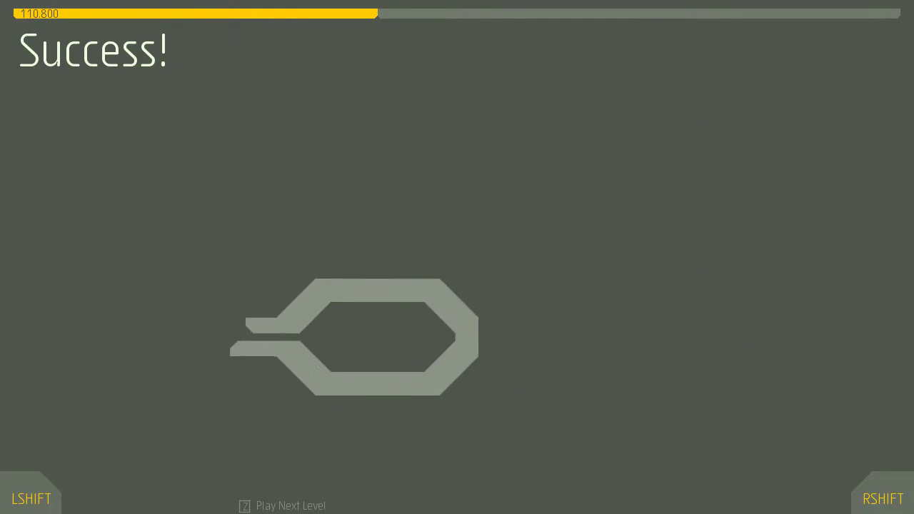
# Advance to Level 2, begin it, retry after the first death, and run left.
pyautogui.press('z')
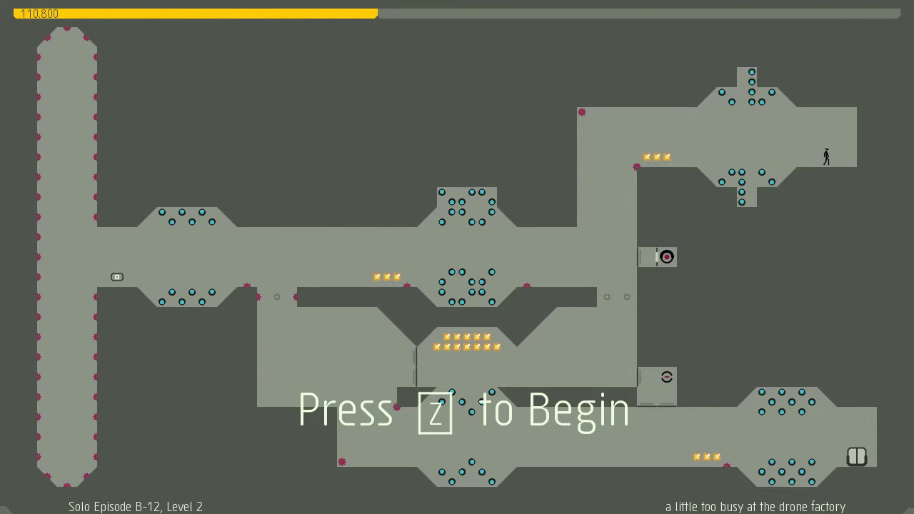
pyautogui.press('z')
pyautogui.press('Left')
pyautogui.press('Left')
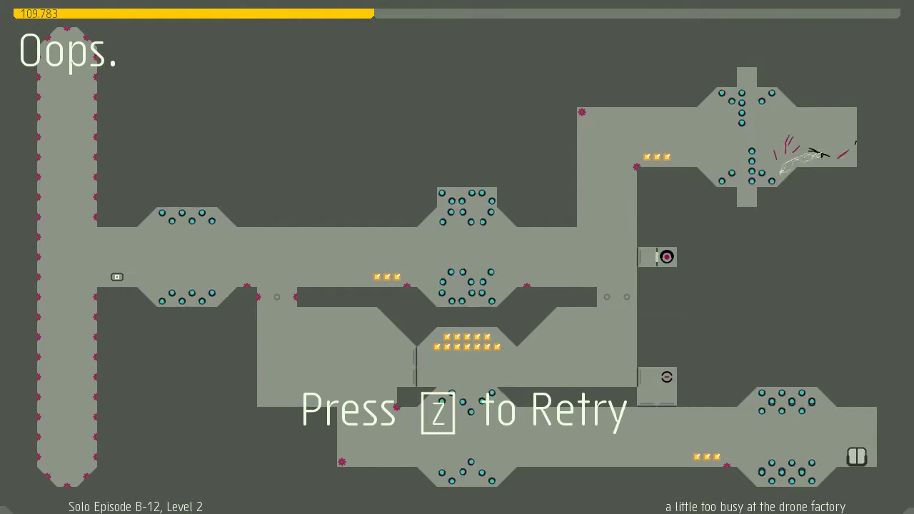
pyautogui.press('z')
pyautogui.press('Left')
pyautogui.press('Left')
# Jump off the spawn ledge, run left into the gold, and retry after dying.
pyautogui.press('shift')
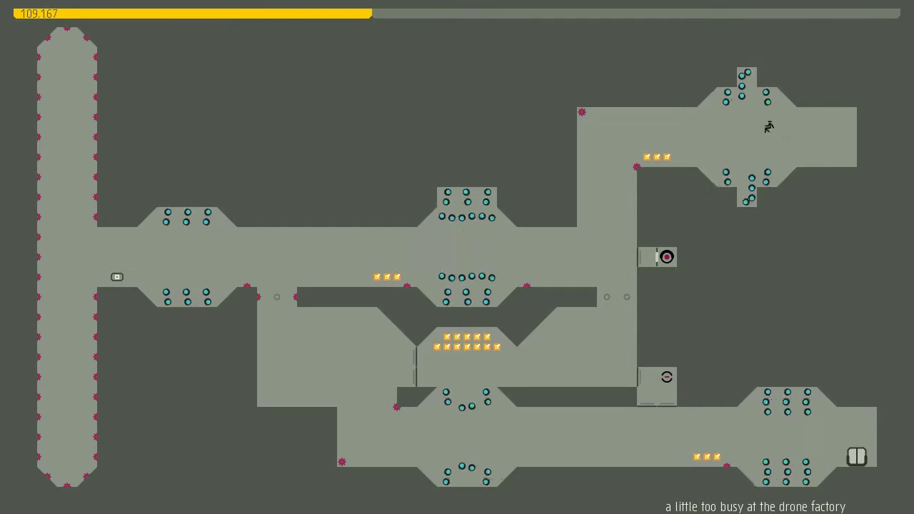
pyautogui.press('Left')
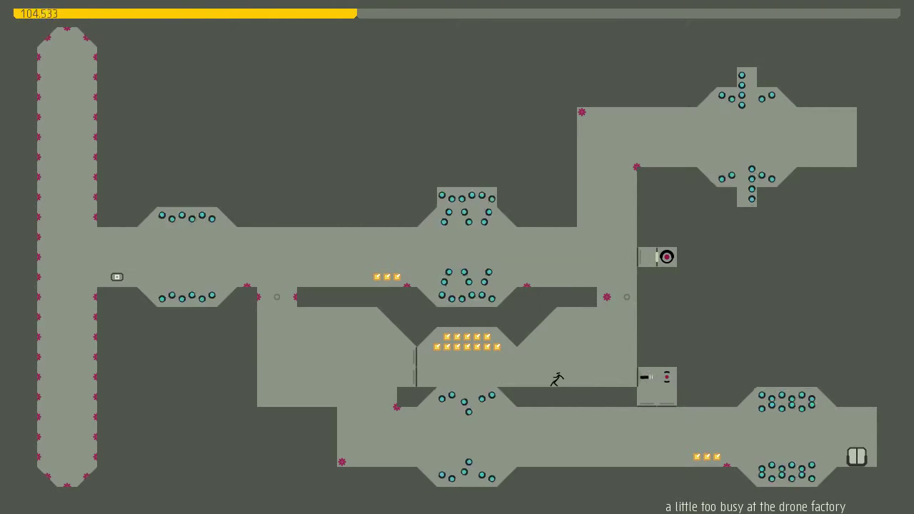
pyautogui.press('Left')
pyautogui.press('shift')
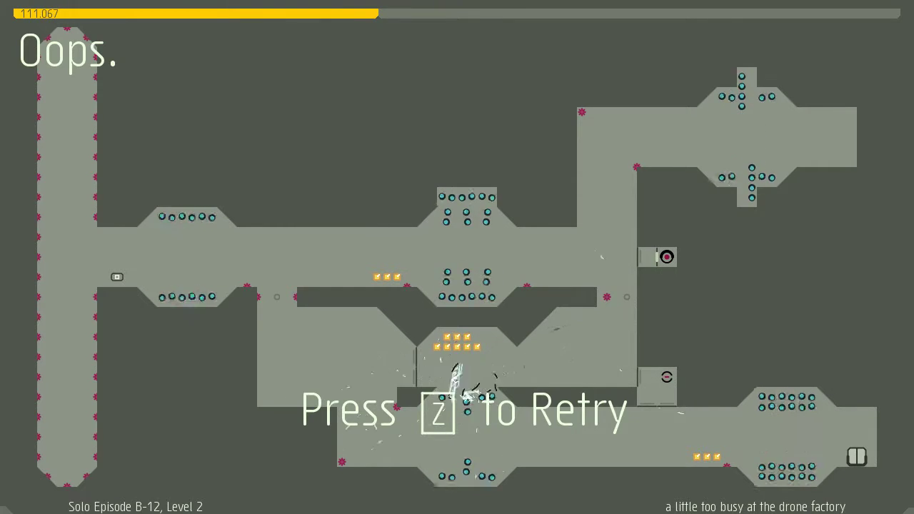
pyautogui.press('z')
# Retry again, grab the upper gold running left, and restart from the spawn.
pyautogui.press('Left')
pyautogui.press('z')
pyautogui.press('Right')
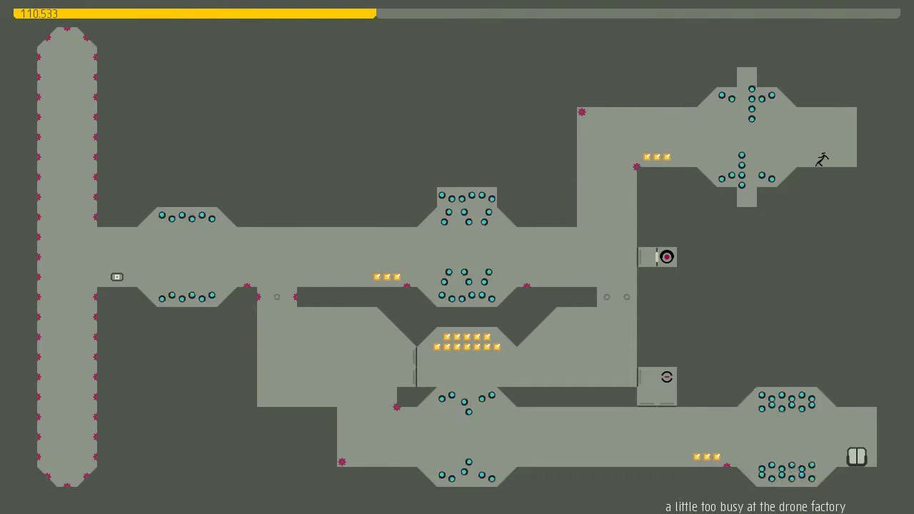
pyautogui.press('Left')
pyautogui.press('shift')
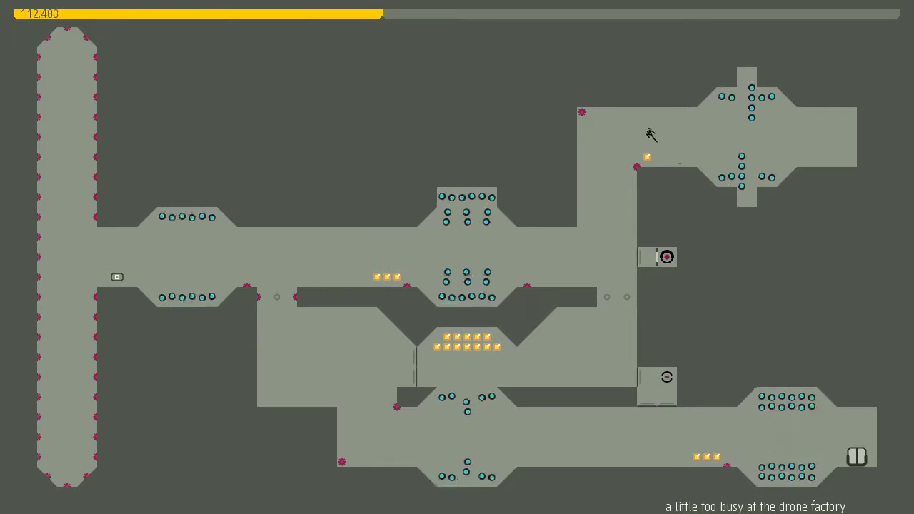
pyautogui.press('z')
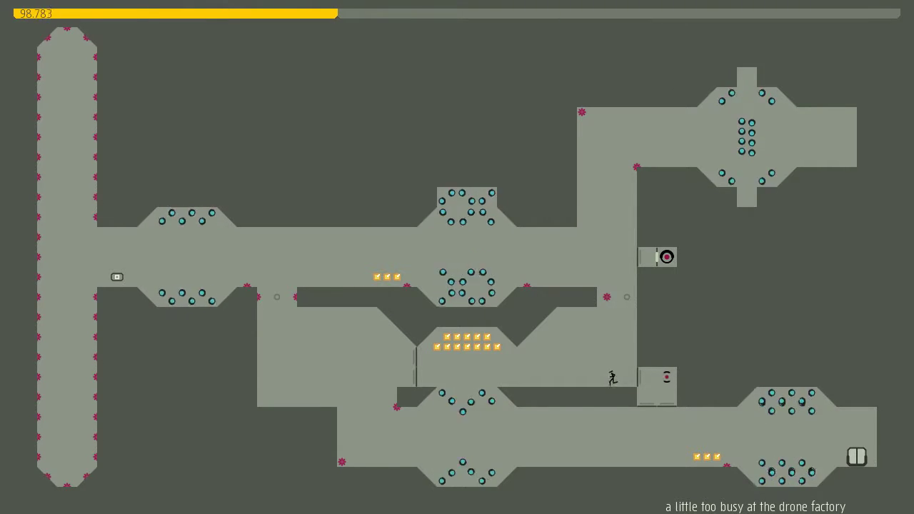
# Collect the lower gold cluster, wall-jump right, and retry after the explosion.
pyautogui.press('Left')
pyautogui.press('shift')
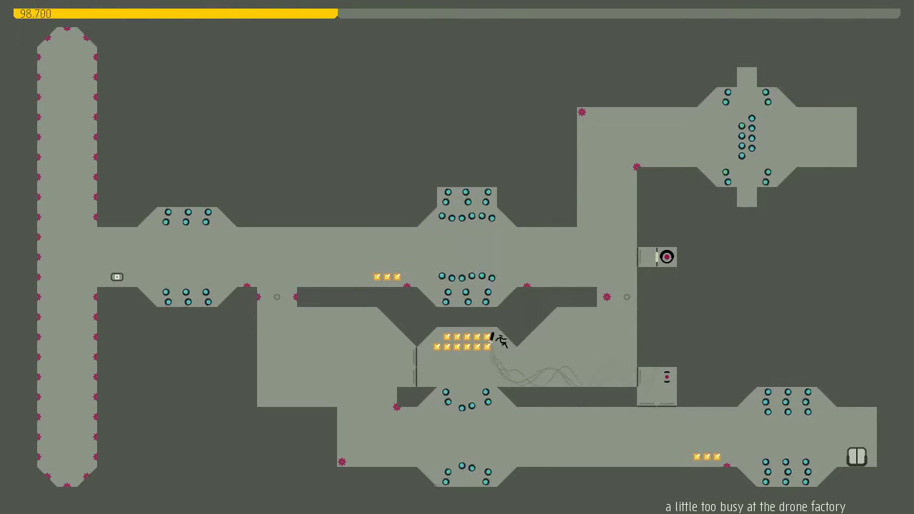
pyautogui.press('Left')
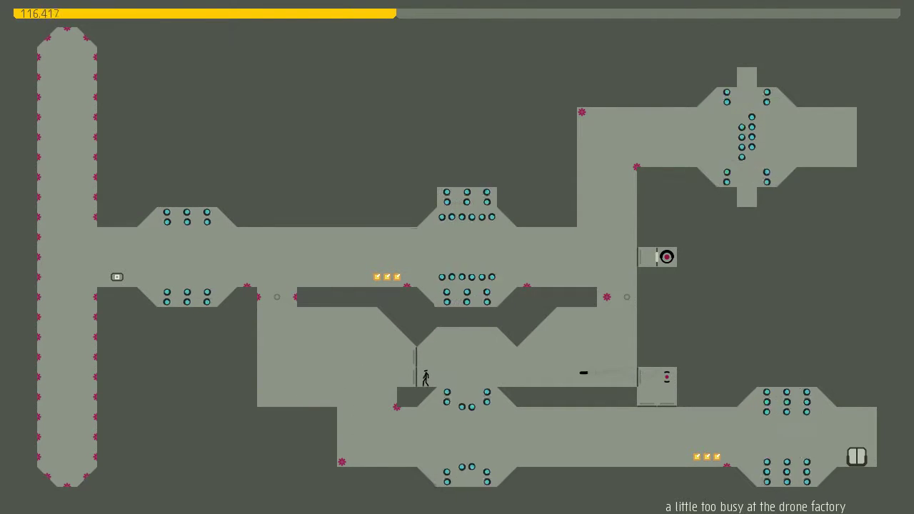
pyautogui.press('Left')
pyautogui.press('shift')
pyautogui.press('Right')
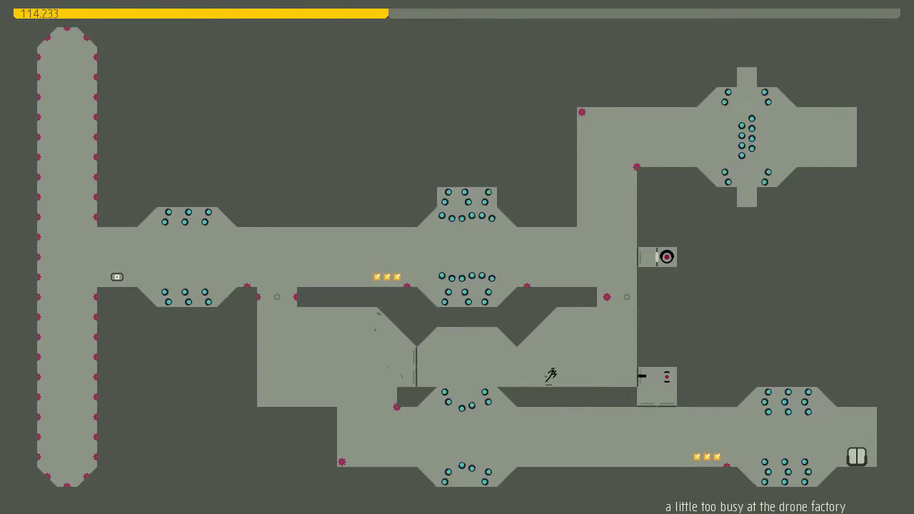
pyautogui.press('Right')
pyautogui.press('shift')
pyautogui.press('z')
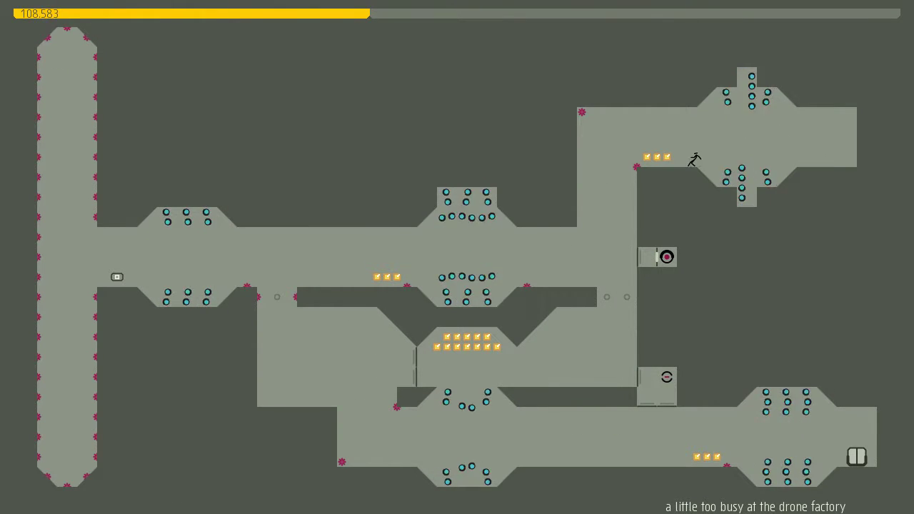
# Jump left, retry after dying, and run left through three gold pieces.
pyautogui.press('Left')
pyautogui.press('shift')
pyautogui.press('z')
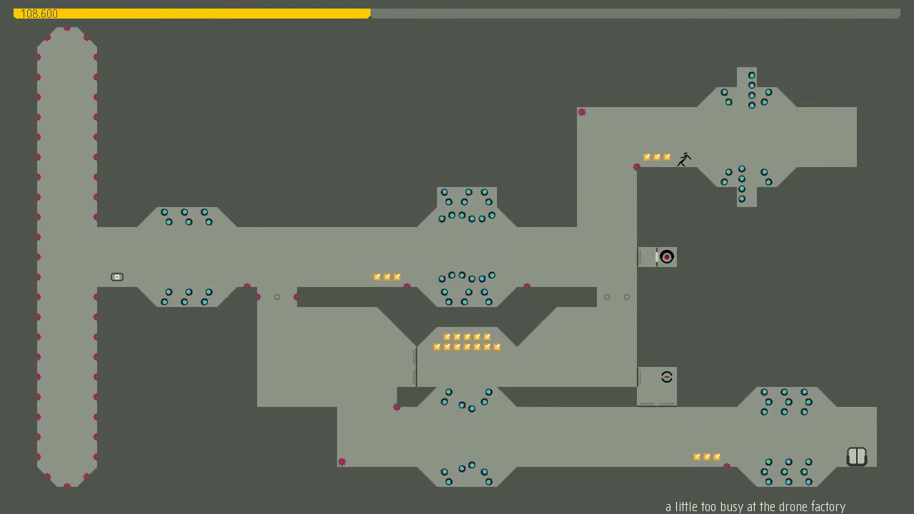
pyautogui.press('Left')
pyautogui.press('shift')
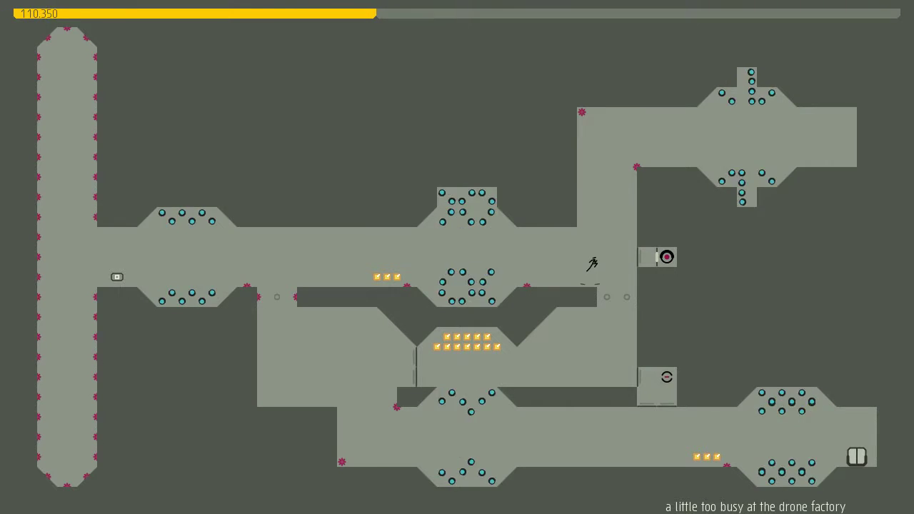
# Leap toward the alcove gold cluster, retry after dying, and jump off the spawn ledge.
pyautogui.press('Left')
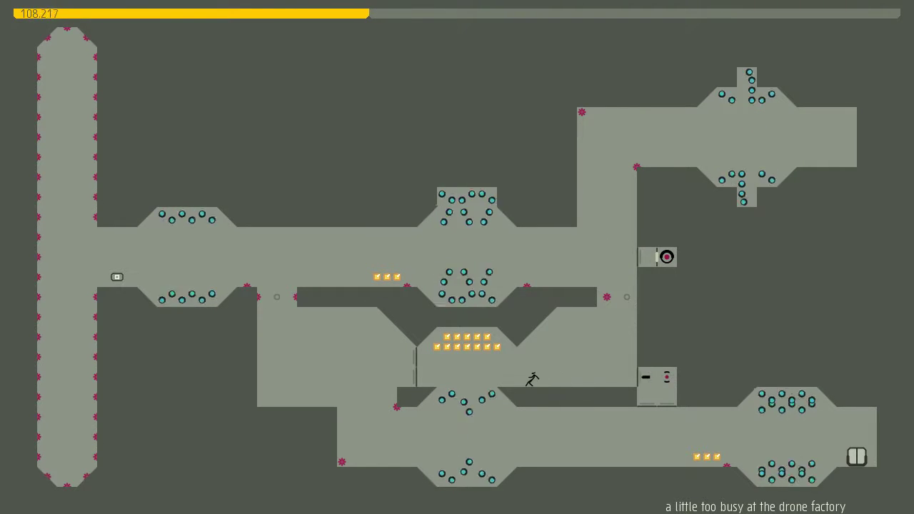
pyautogui.press('shift')
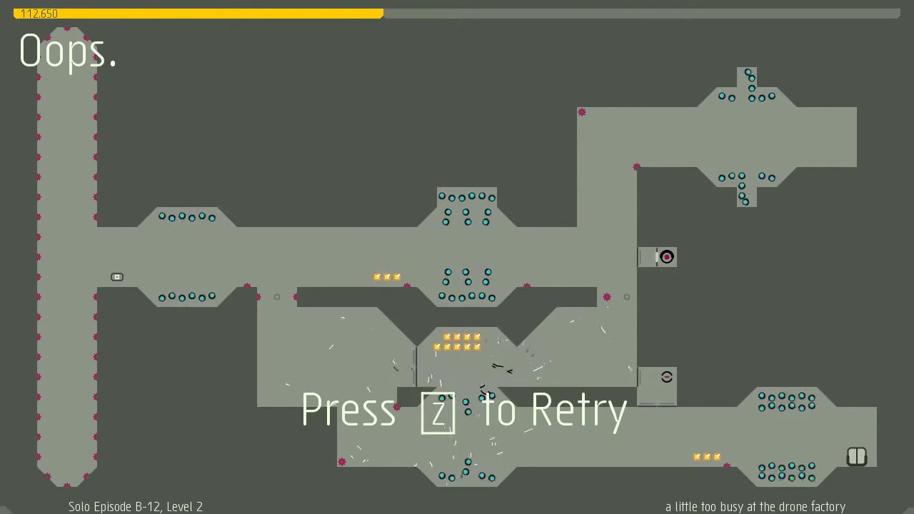
pyautogui.press('z')
pyautogui.press('Left')
pyautogui.press('shift')
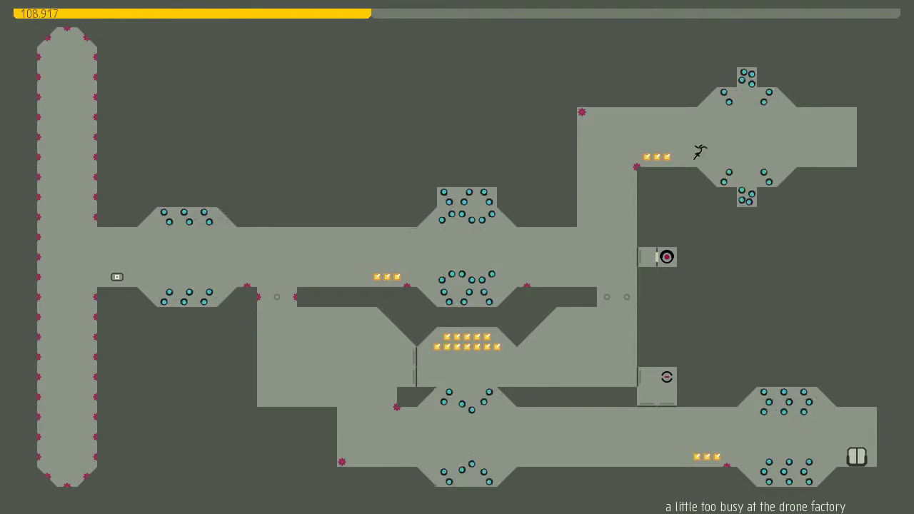
# Collect the first gold pieces, retrying after deaths, and drop into the gold cluster.
pyautogui.press('Left')
pyautogui.press('z')
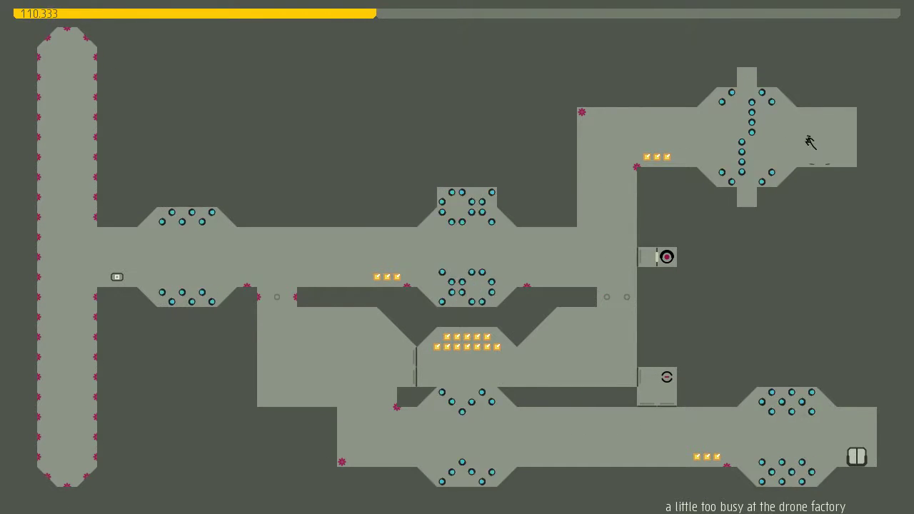
pyautogui.press('z')
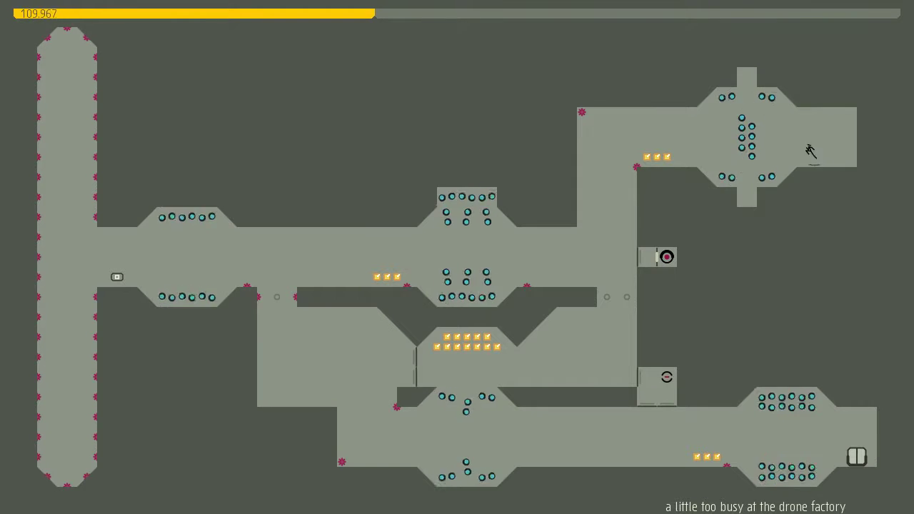
pyautogui.press('Left')
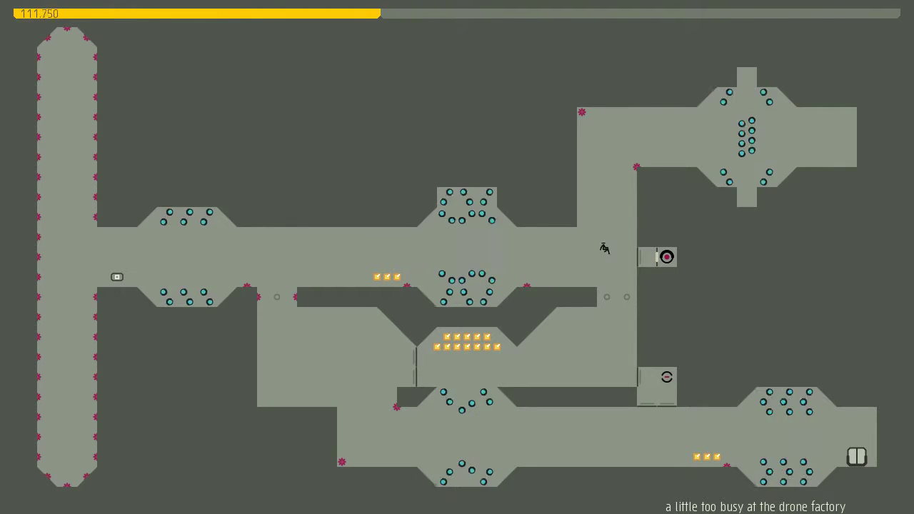
pyautogui.press('Left')
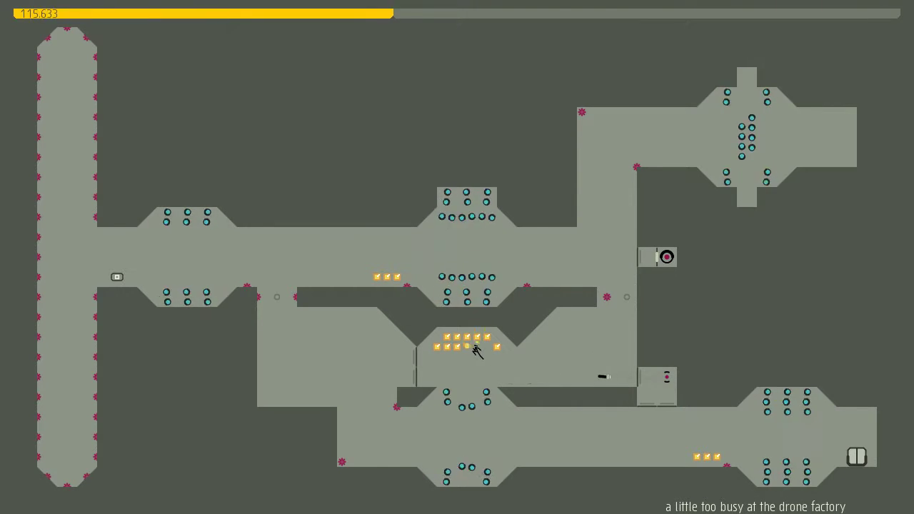
# Cross the lower room, wall-jump up the right shaft, and collect three gold heading left.
pyautogui.press('Right')
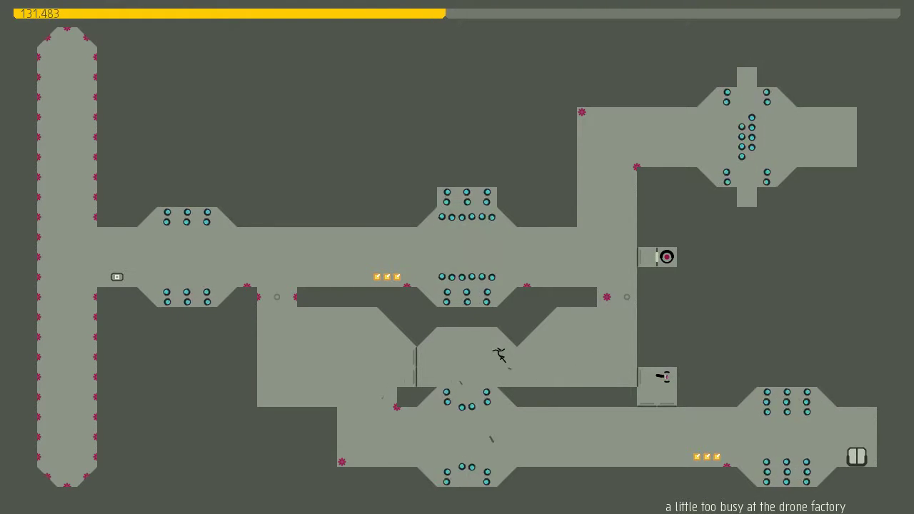
pyautogui.press('Right')
pyautogui.press('shift')
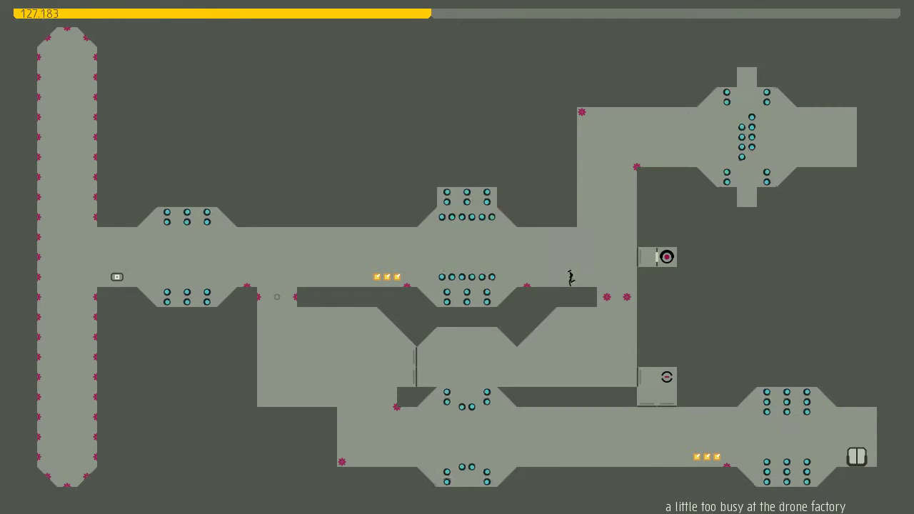
pyautogui.press('Left')
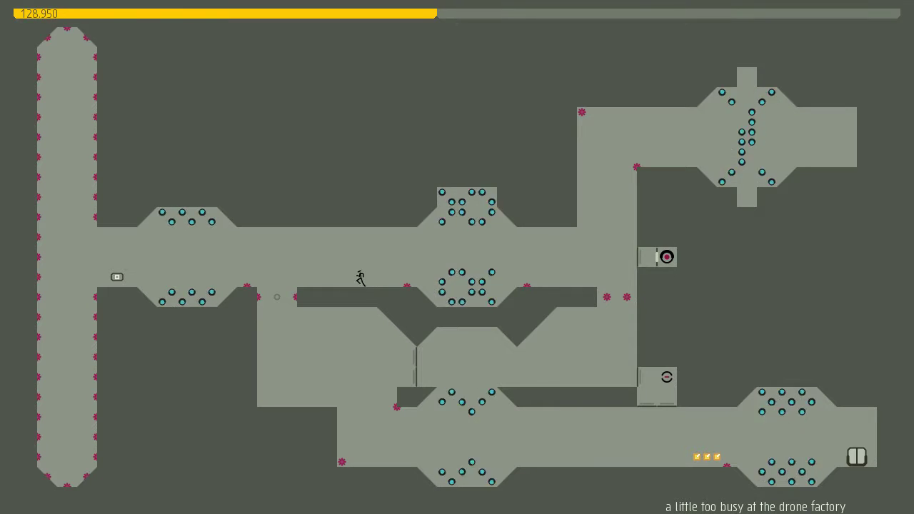
pyautogui.press('Left')
pyautogui.press('Left')
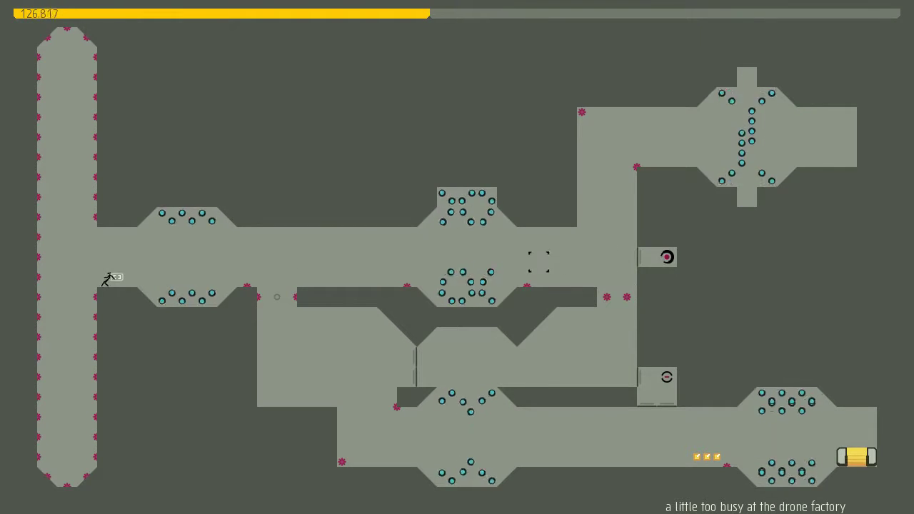
# Reach the exit switch and run back right, then retry after dying.
pyautogui.press('shift')
pyautogui.press('Right')
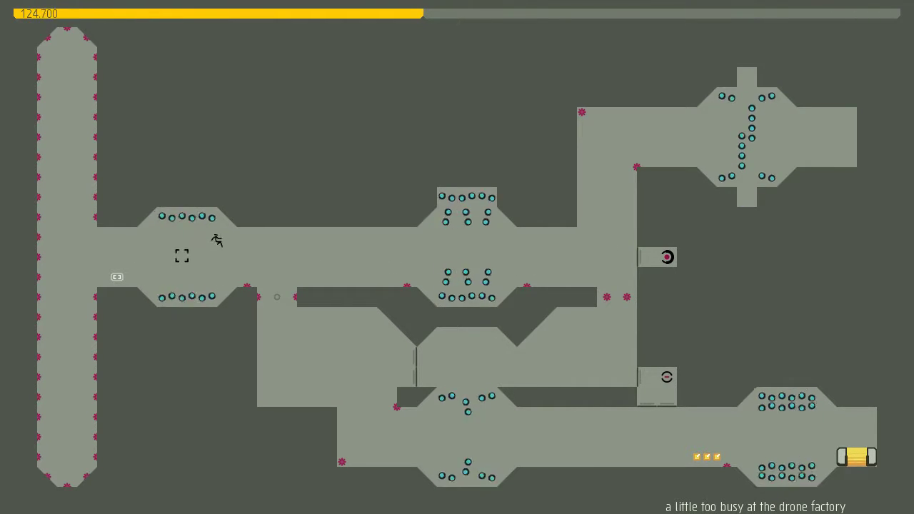
pyautogui.press('Right')
pyautogui.press('z')
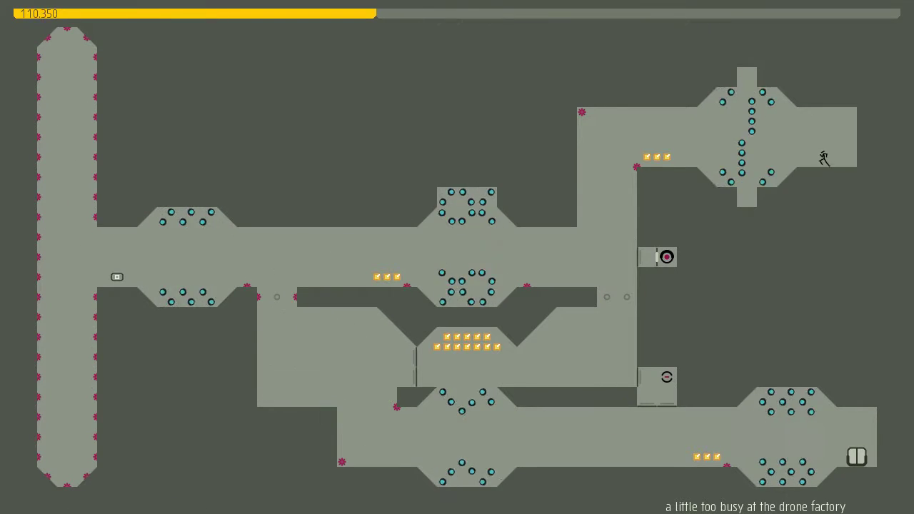
pyautogui.press('Left')
pyautogui.press('z')
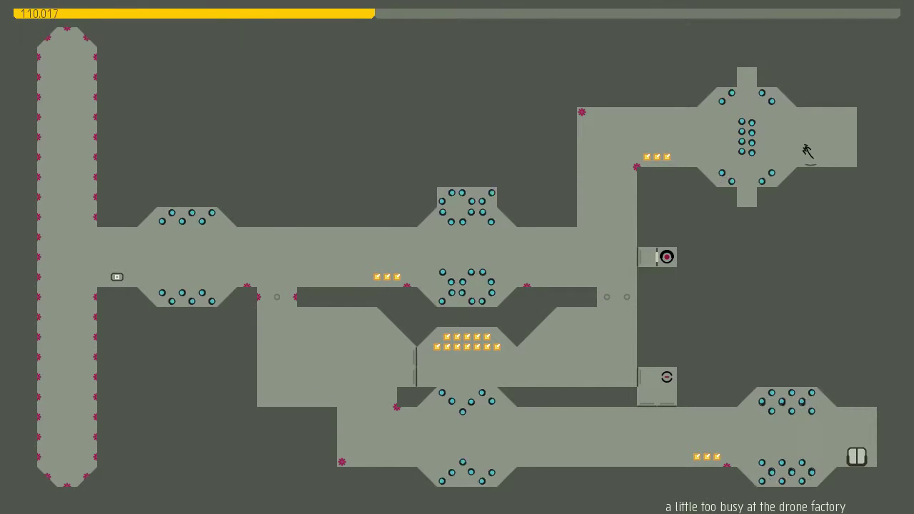
# Jump off the spawn ledge, grab the three upper gold and the lower gold, then jump off the left wall.
pyautogui.press('Left')
pyautogui.press('shift')
pyautogui.press('Left')
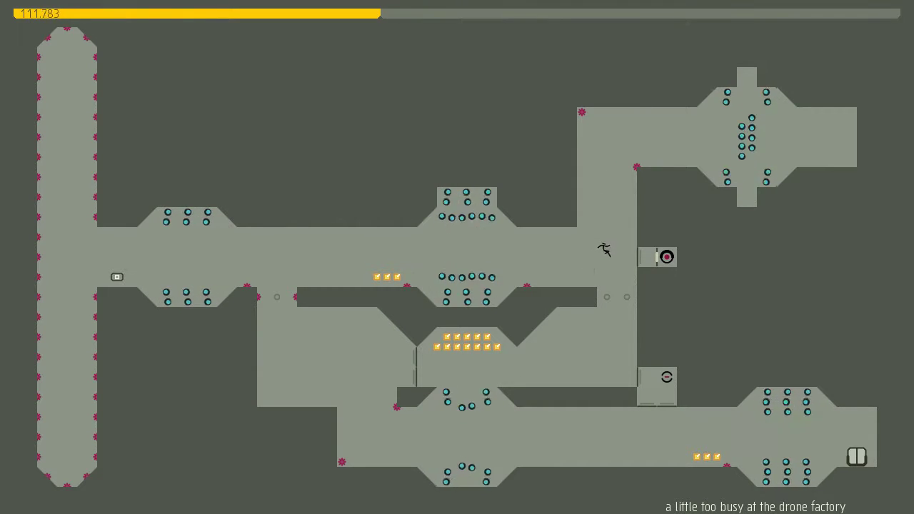
pyautogui.press('Left')
pyautogui.press('shift')
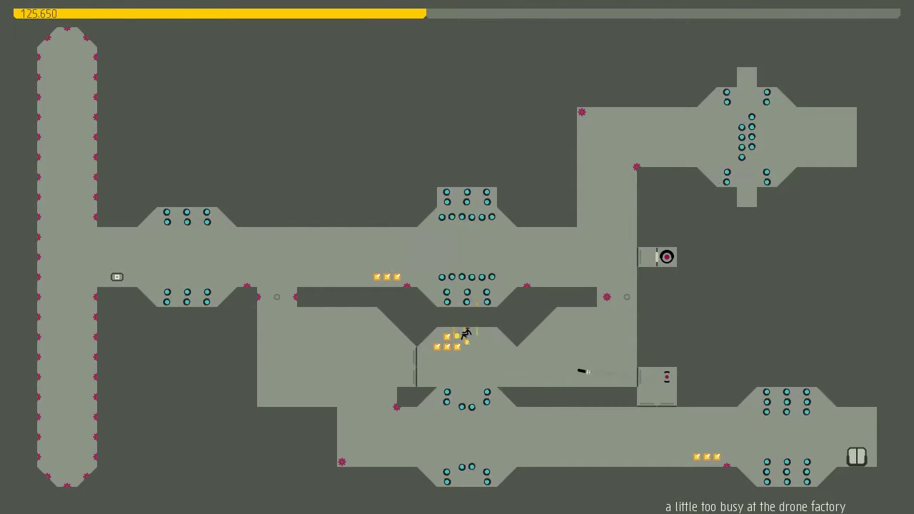
pyautogui.press('shift')
pyautogui.press('Right')
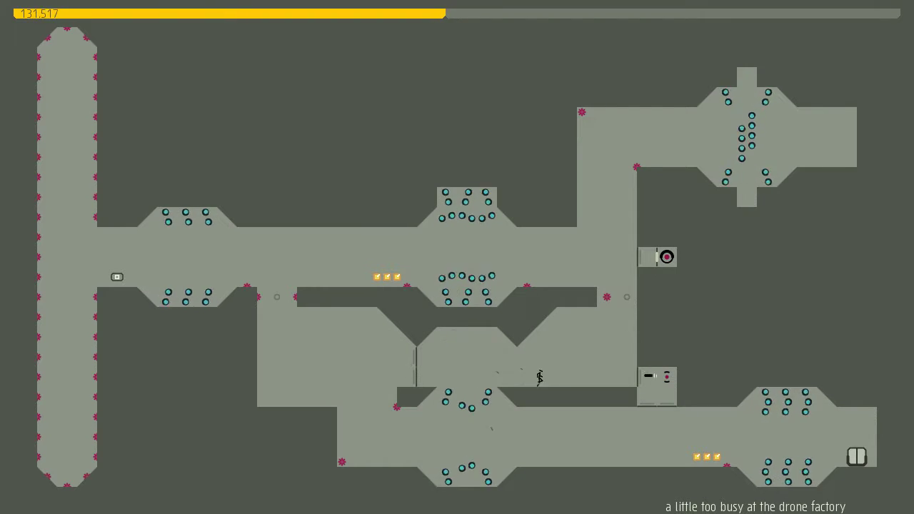
# Retry after the rocket death and collect the first three gold, dropping into the middle corridor.
pyautogui.press('shift')
pyautogui.press('z')
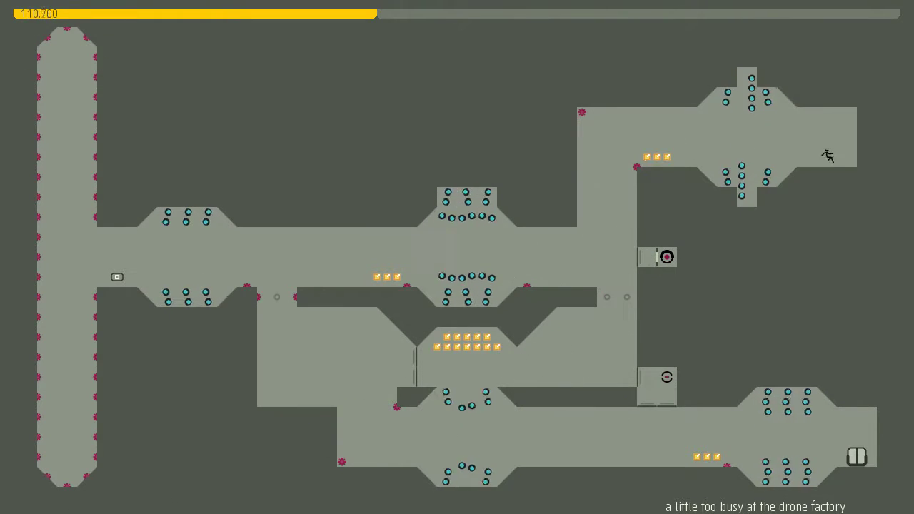
pyautogui.press('Left')
pyautogui.press('shift')
pyautogui.press('Left')
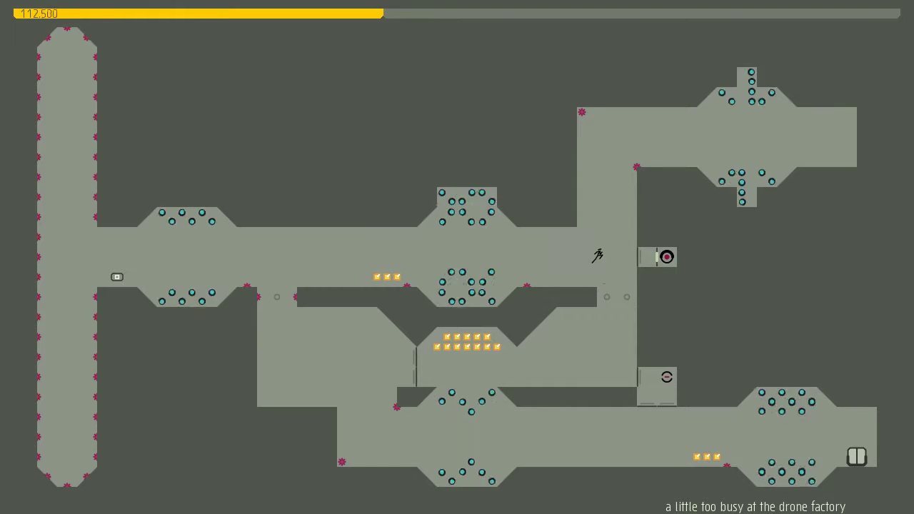
pyautogui.press('Left')
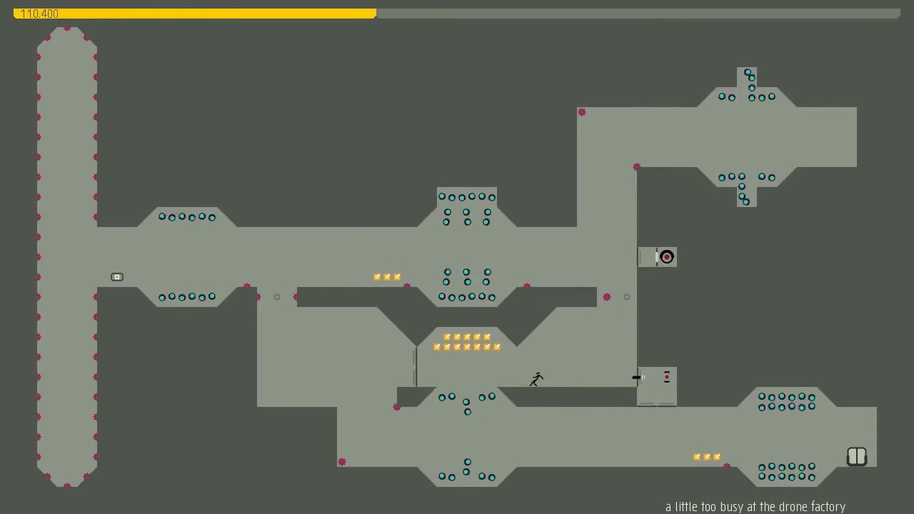
# Retry twice more, collect the upper gold, and drop toward the central gold.
pyautogui.press('z')
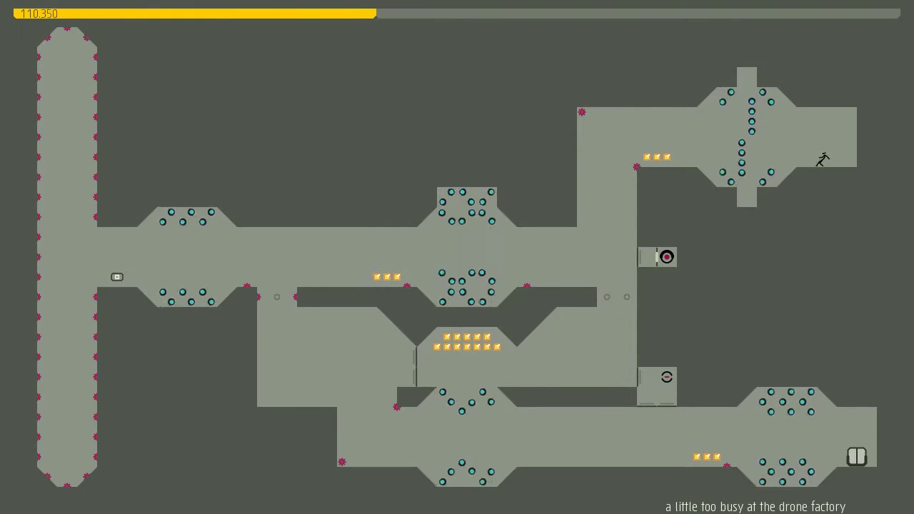
pyautogui.press('Left')
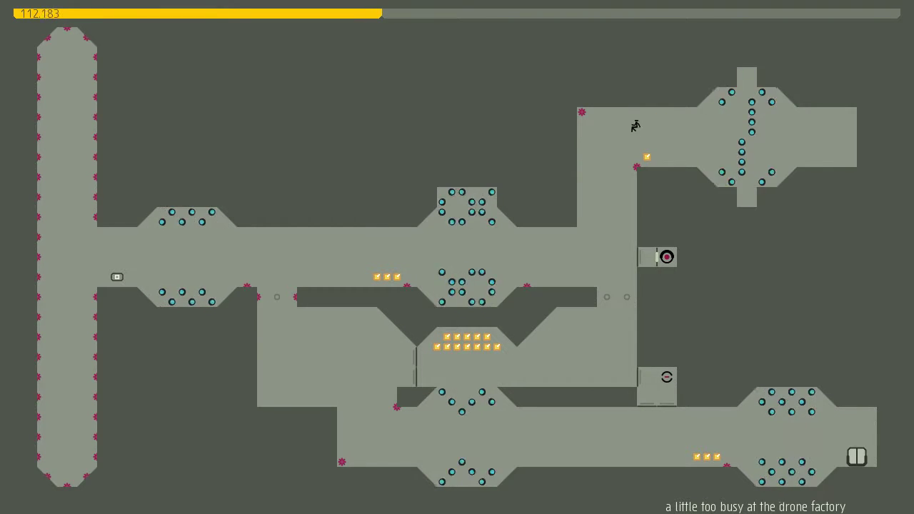
pyautogui.press('z')
pyautogui.press('z')
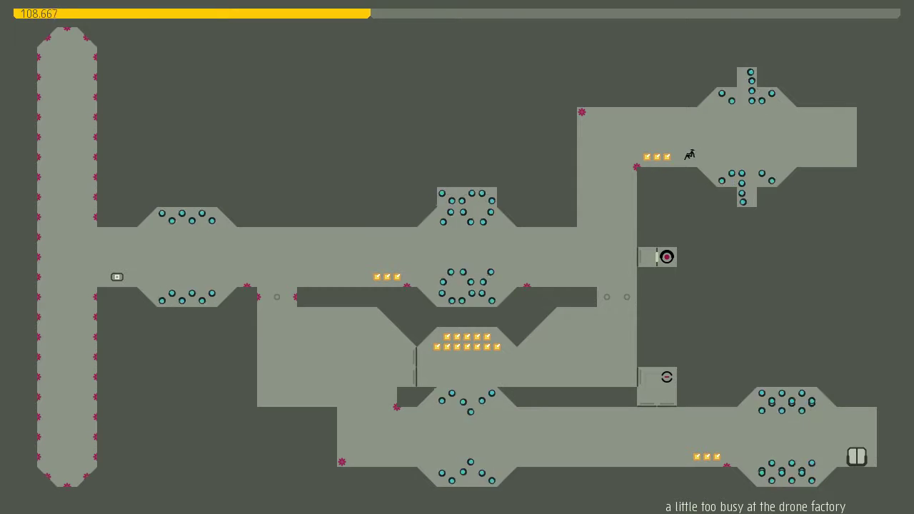
pyautogui.press('Left')
pyautogui.press('z')
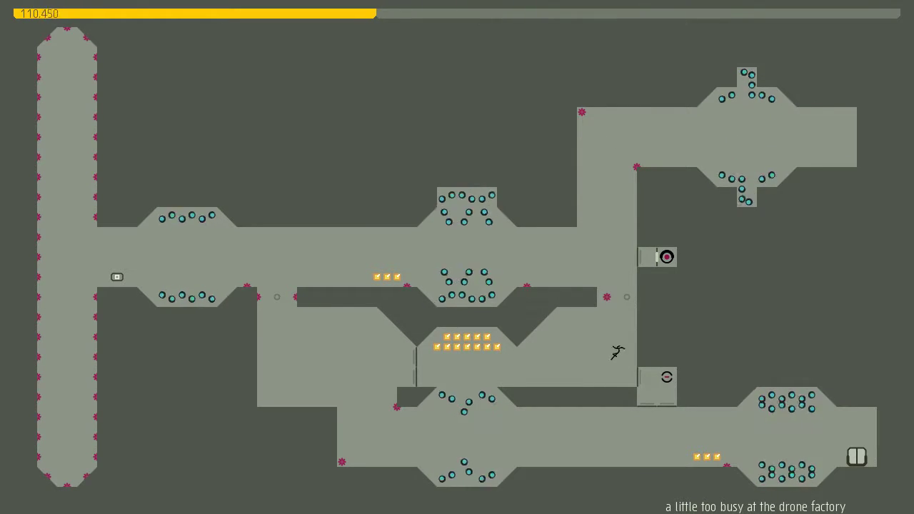
pyautogui.press('Left')
pyautogui.press('z')
# Retry after dying and collect the three upper gold pieces.
pyautogui.press('Left')
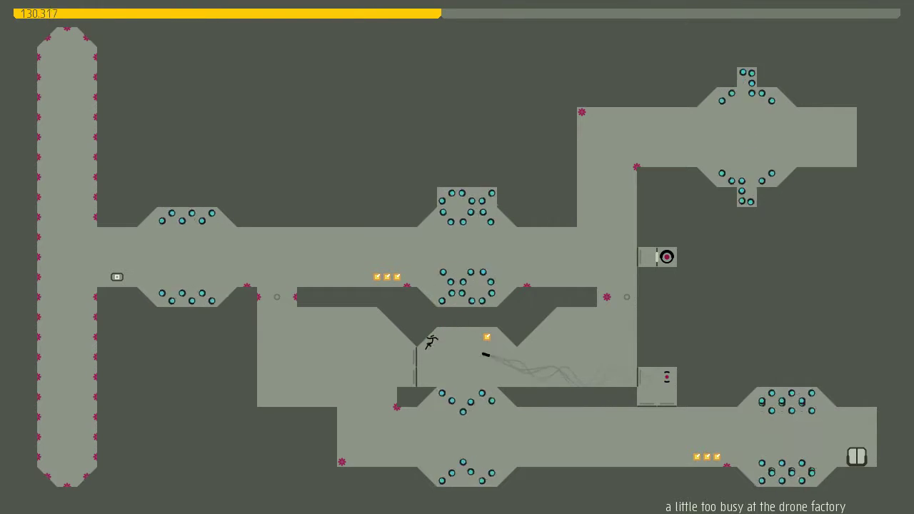
pyautogui.press('z')
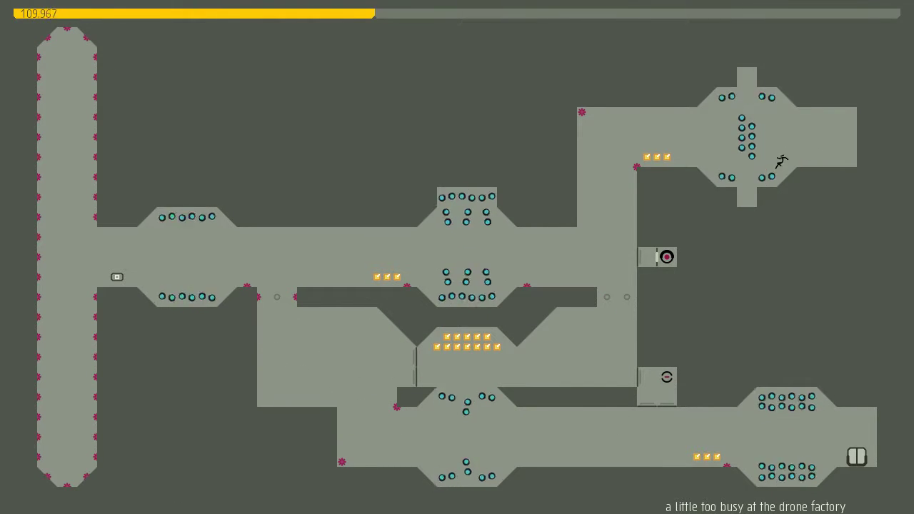
pyautogui.press('z')
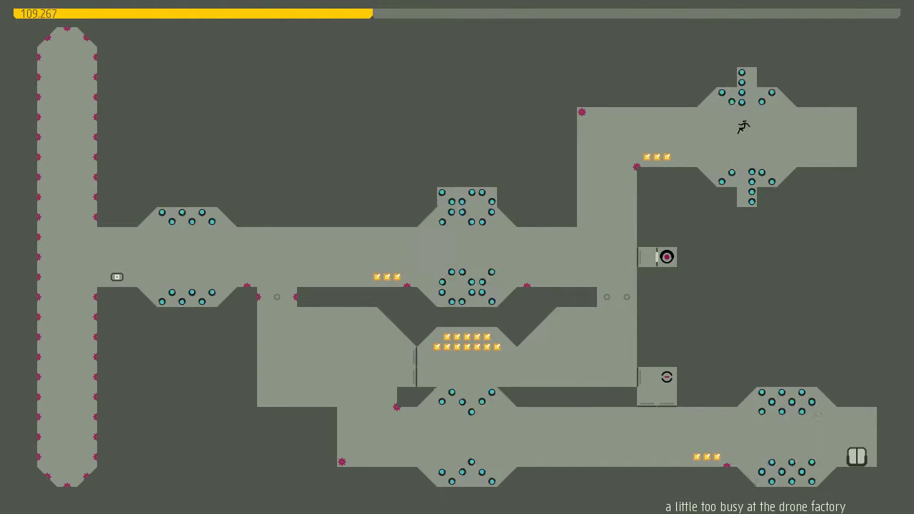
pyautogui.press('Left')
pyautogui.press('z')
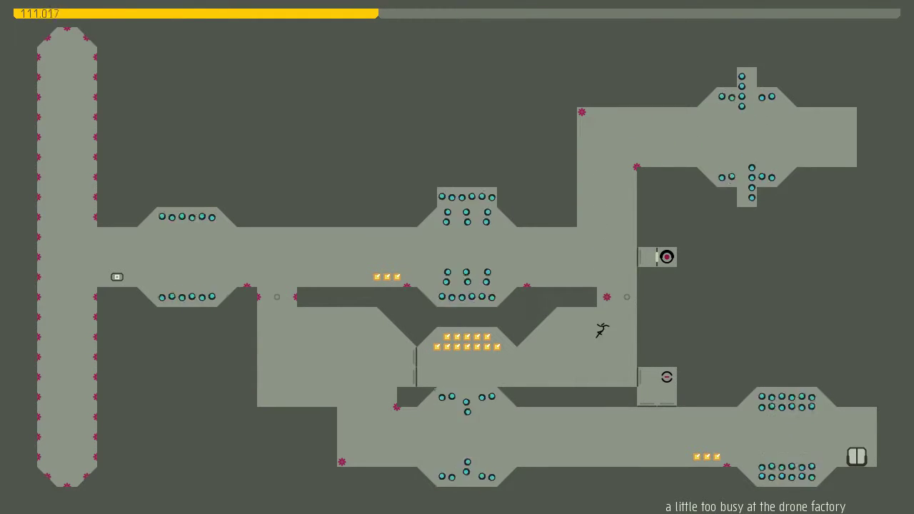
# Grab the central gold and wall-jump up the shaft to the upper corridor.
pyautogui.press('Left')
pyautogui.press('z')
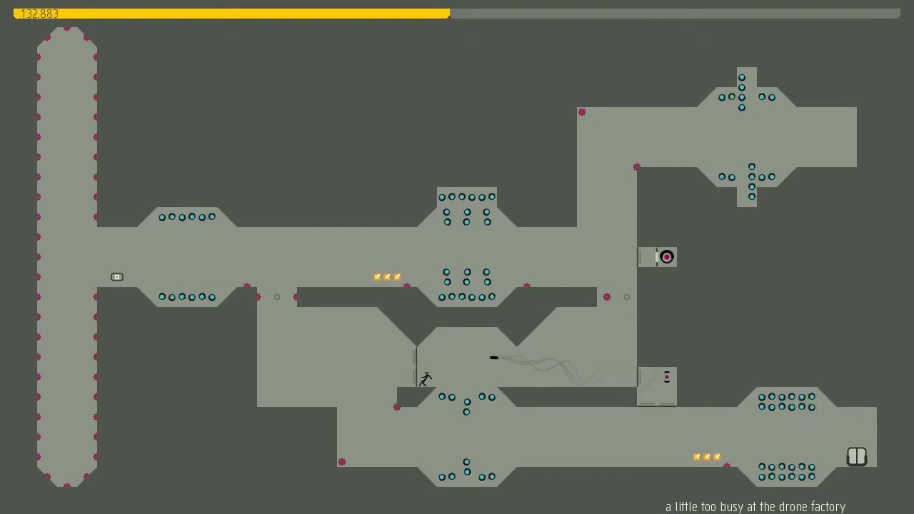
pyautogui.press('Right')
pyautogui.press('Right')
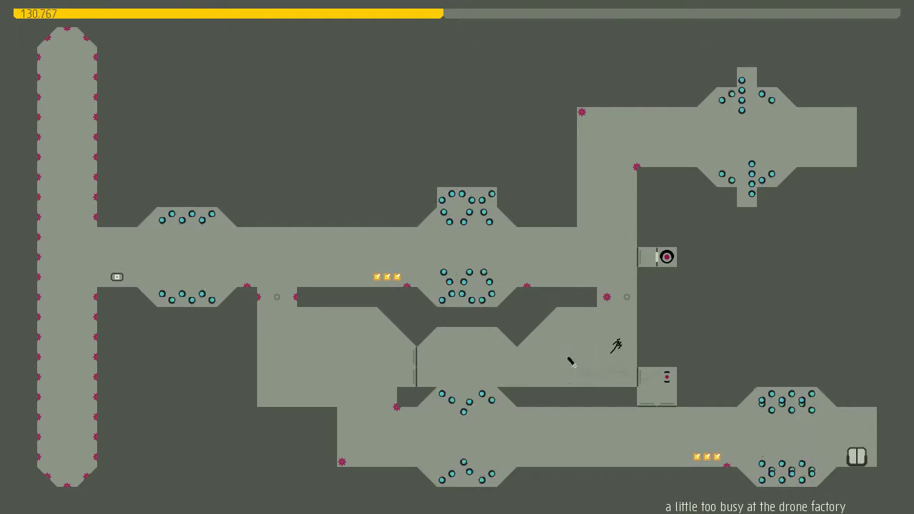
pyautogui.press('z')
pyautogui.press('z')
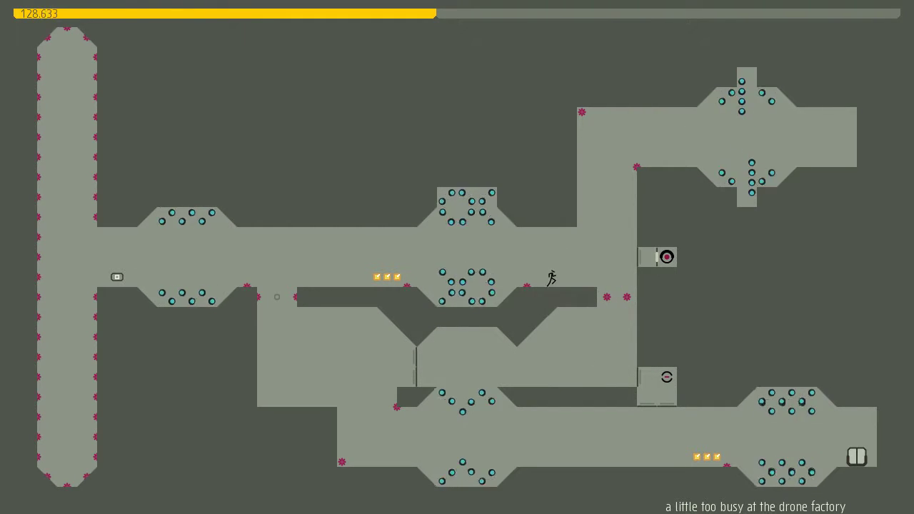
# Run left along the upper corridor, collecting its gold and hitting the exit switch.
pyautogui.press('Left')
pyautogui.press('z')
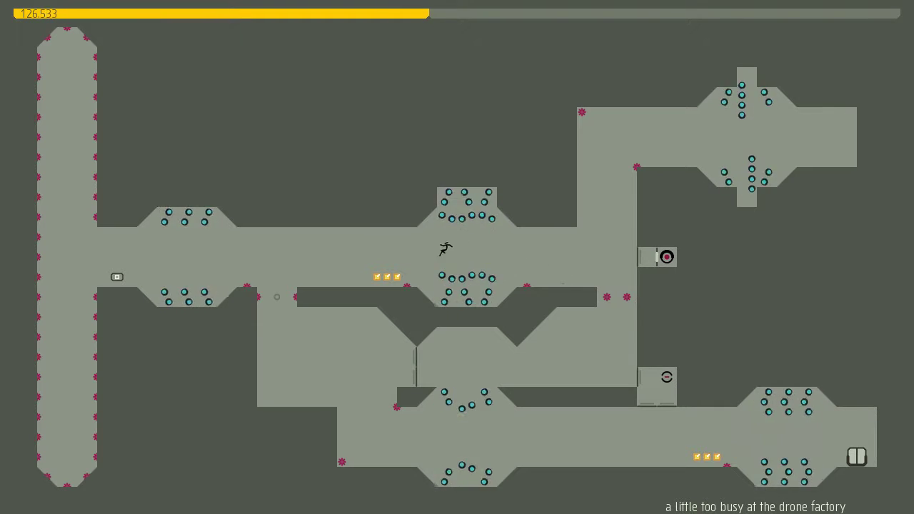
pyautogui.press('Left')
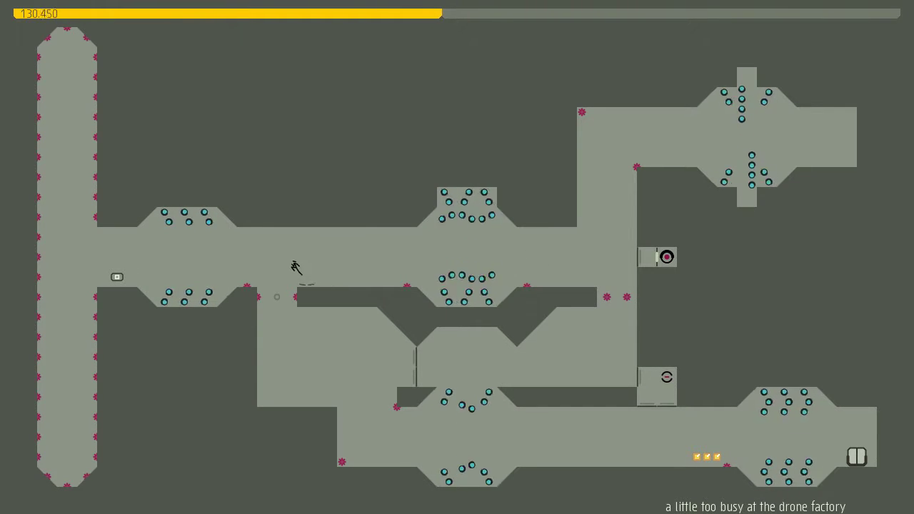
pyautogui.press('Left')
pyautogui.press('Right')
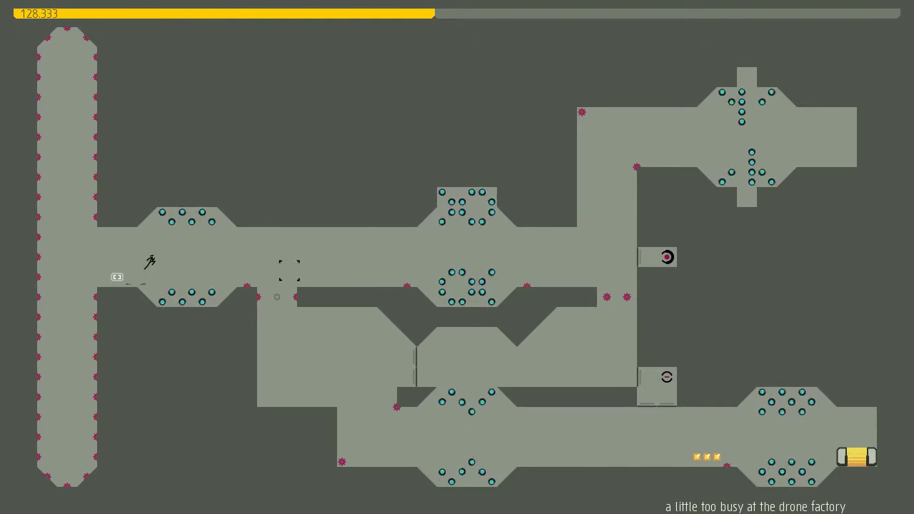
pyautogui.press('z')
# Drop down the left shaft, dodge the rocket, and run right into the exit door.
pyautogui.press('Right')
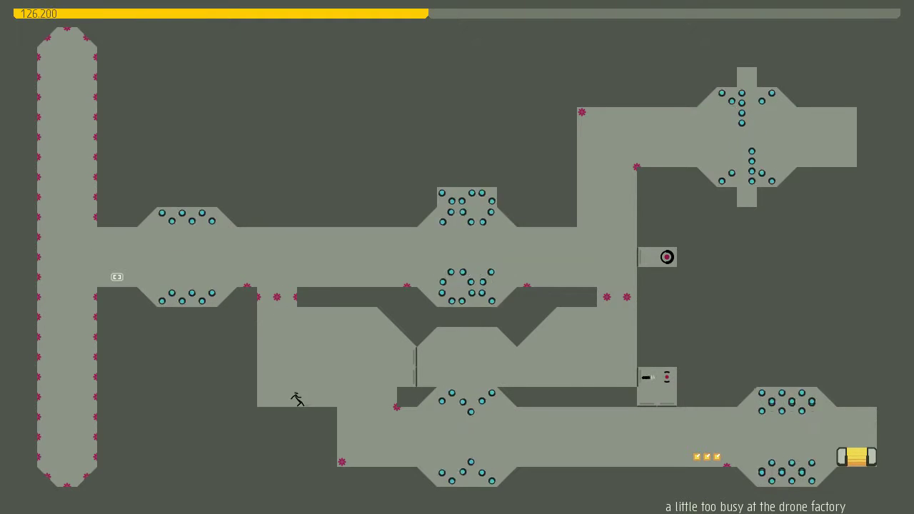
pyautogui.press('Right')
pyautogui.press('z')
pyautogui.press('Right')
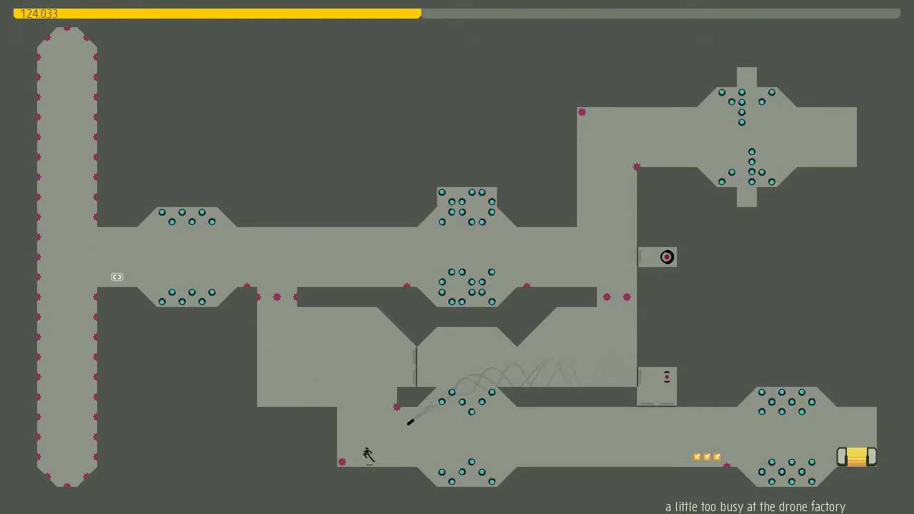
pyautogui.press('Left')
pyautogui.press('z')
pyautogui.press('Right')
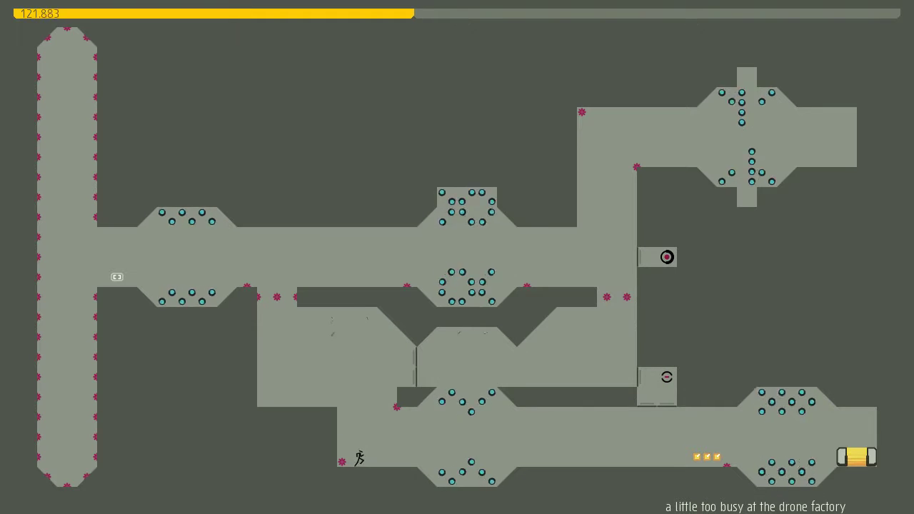
pyautogui.press('Right')
pyautogui.press('Right')
pyautogui.press('Right')
pyautogui.press('Right')
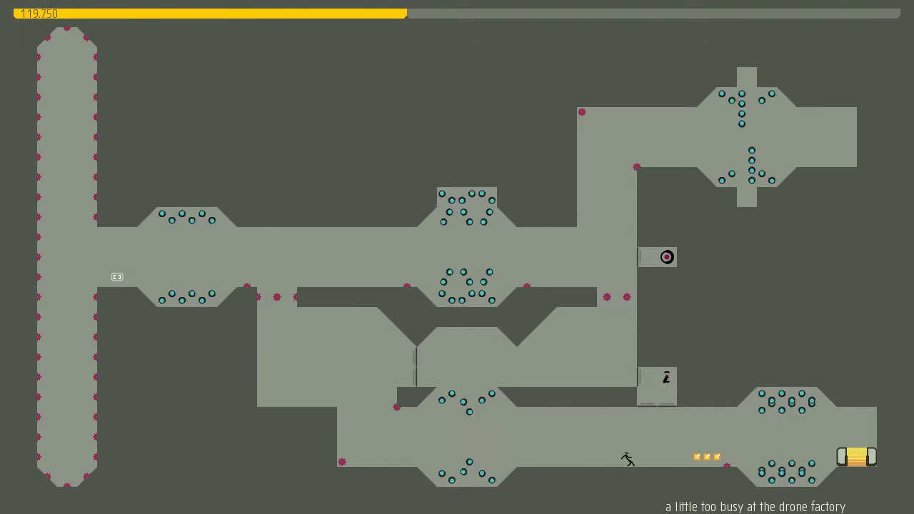
pyautogui.press('Right')
pyautogui.press('Right')
pyautogui.press('Right')
pyautogui.press('Right')
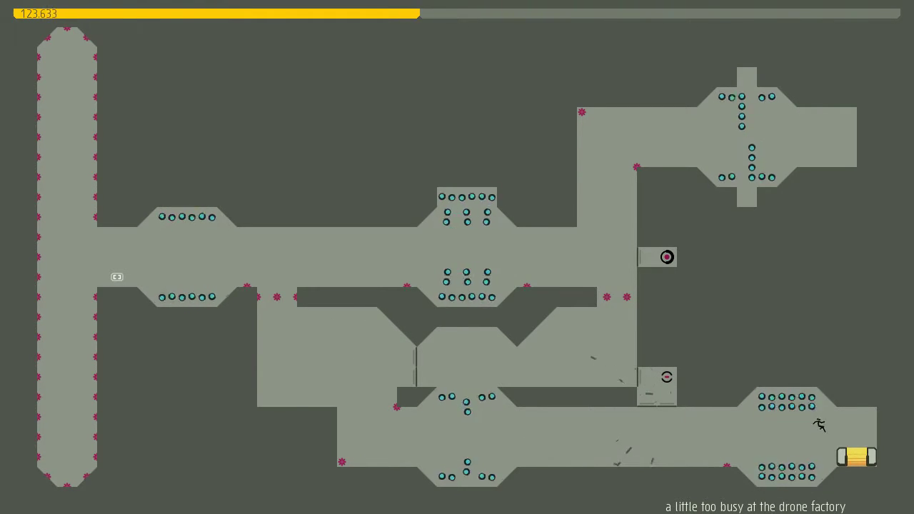
pyautogui.press('Right')
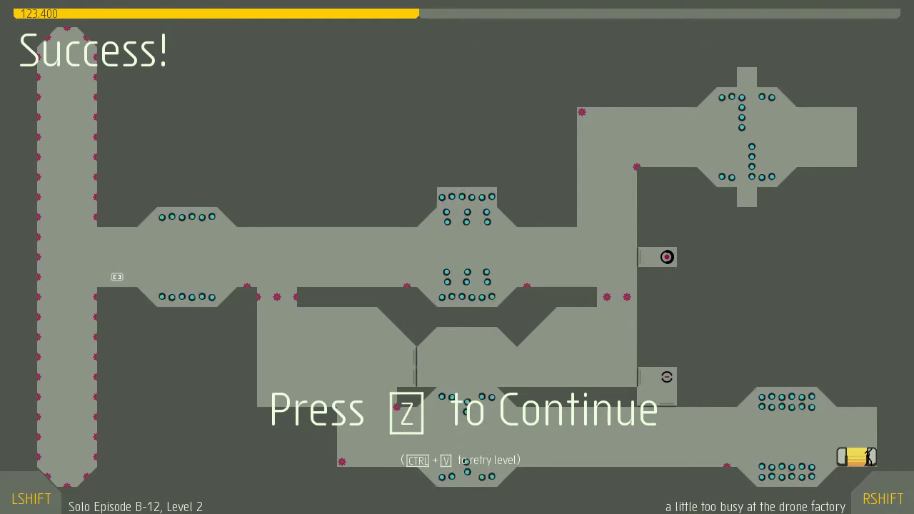
# Dismiss the Success message and load Level 3, the squizzler.
pyautogui.press('z')
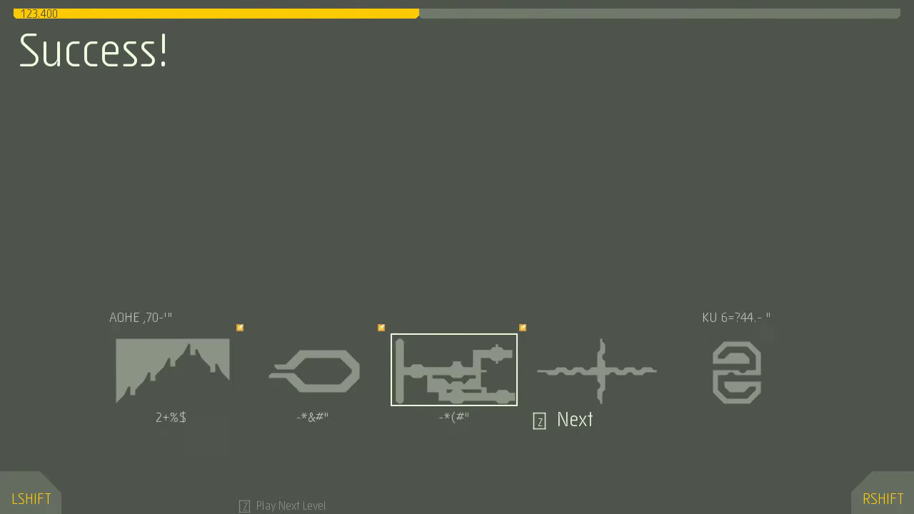
pyautogui.press('z')
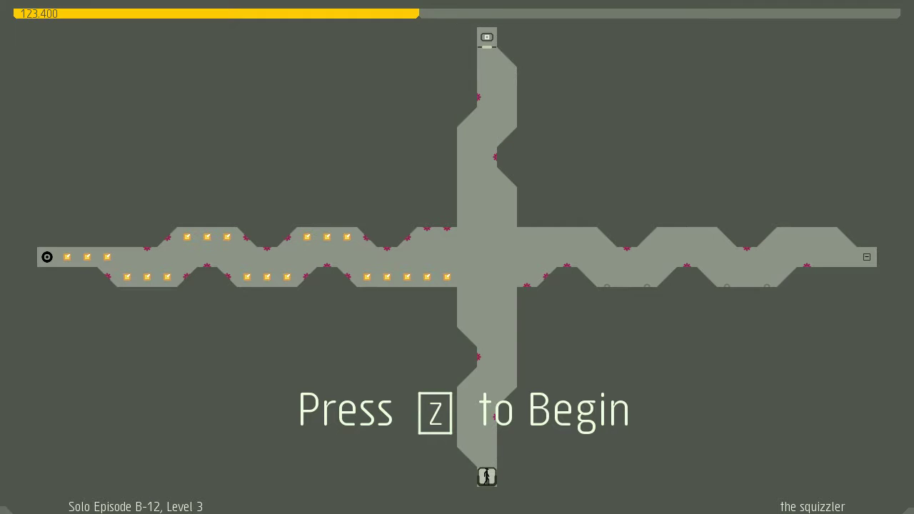
# Start the squizzler, climb the vertical shaft, and leap out to the right.
pyautogui.press('z')
pyautogui.press('z')
pyautogui.press('z')
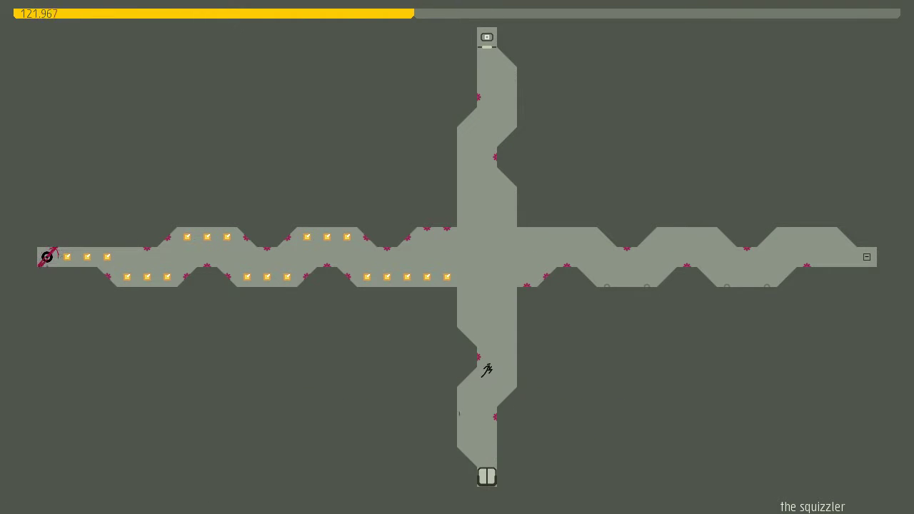
pyautogui.press('z')
pyautogui.press('z')
pyautogui.press('Left')
pyautogui.press('z')
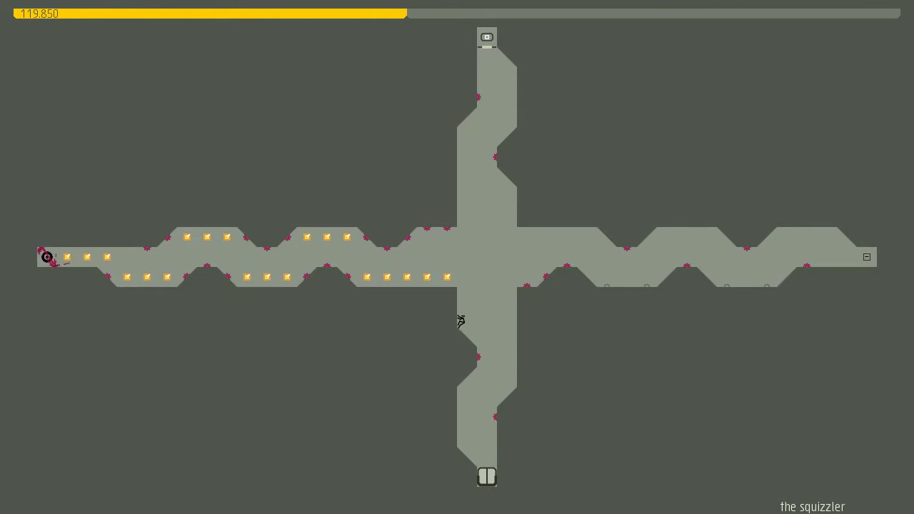
pyautogui.press('z')
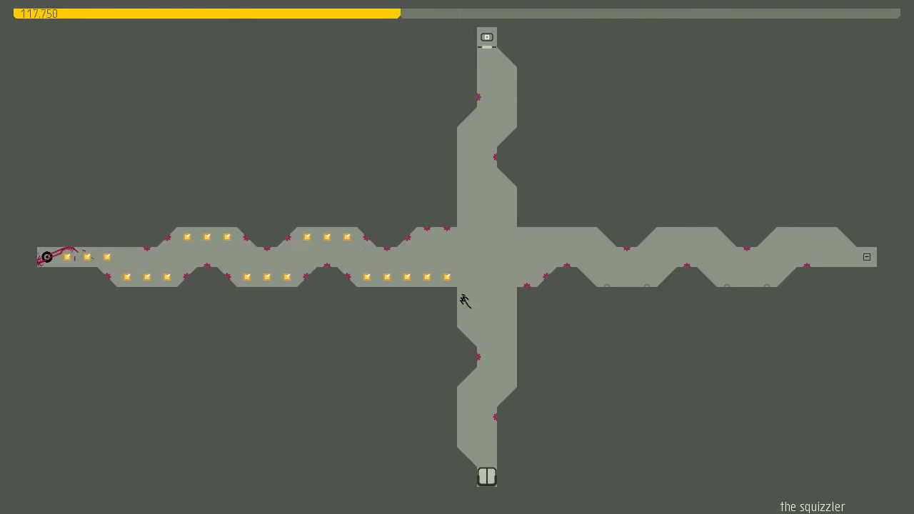
pyautogui.press('Right')
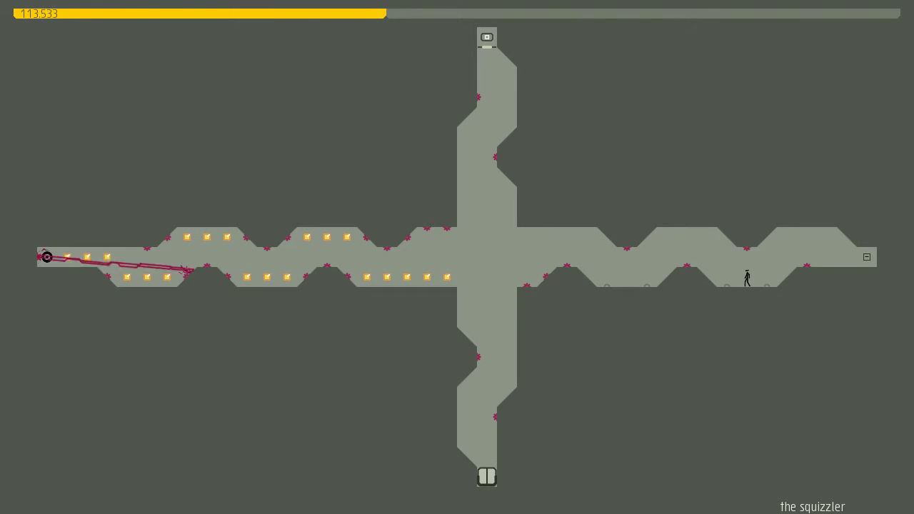
# Jump up-right along the right corridor to its end and land heading back left.
pyautogui.press('Right')
pyautogui.press('z')
pyautogui.press('Right')
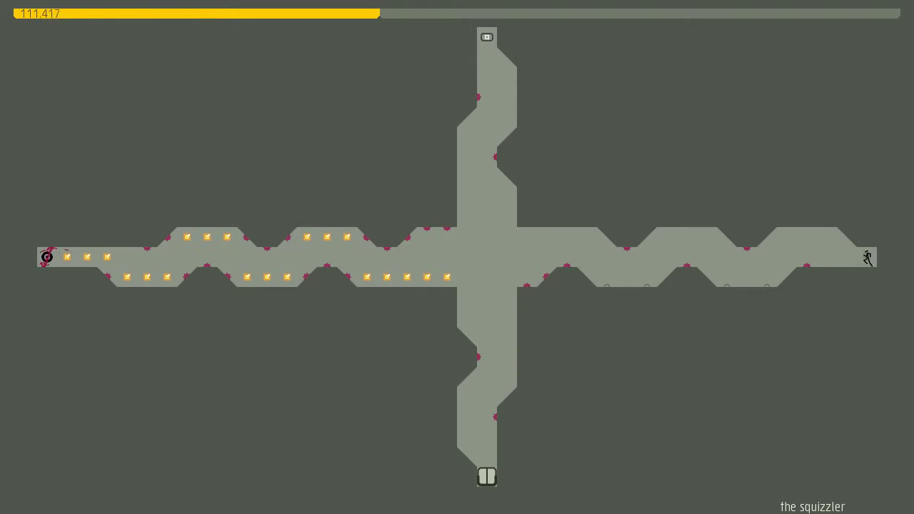
pyautogui.press('Left')
pyautogui.press('z')
pyautogui.press('Left')
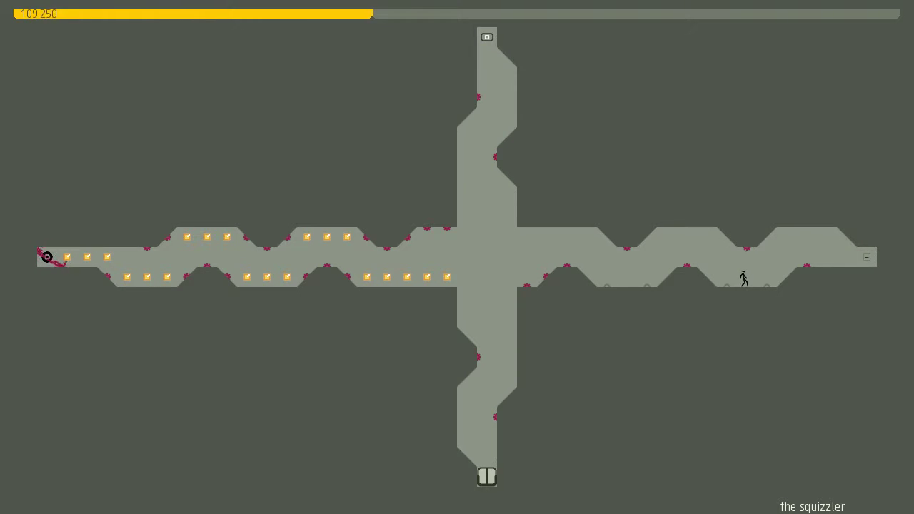
# Head back left, drop into the lower shaft, and wall-jump back up it.
pyautogui.press('Left')
pyautogui.press('z')
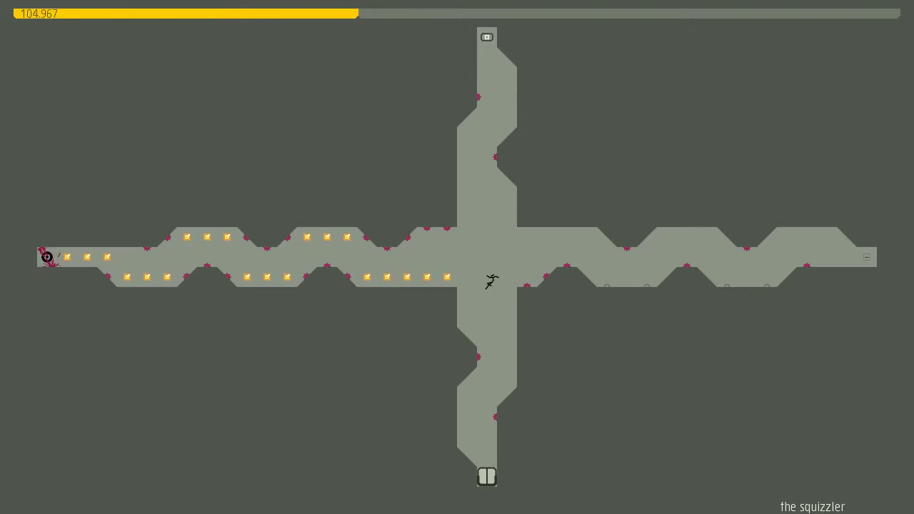
pyautogui.press('Left')
pyautogui.press('z')
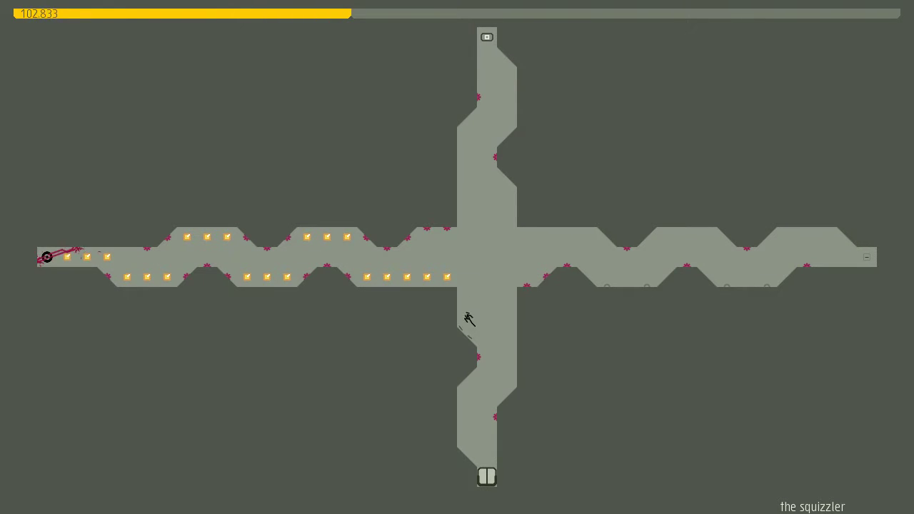
pyautogui.press('z')
# Grab the left corridor gold and wall-jump up to the exit switch.
pyautogui.press('Left')
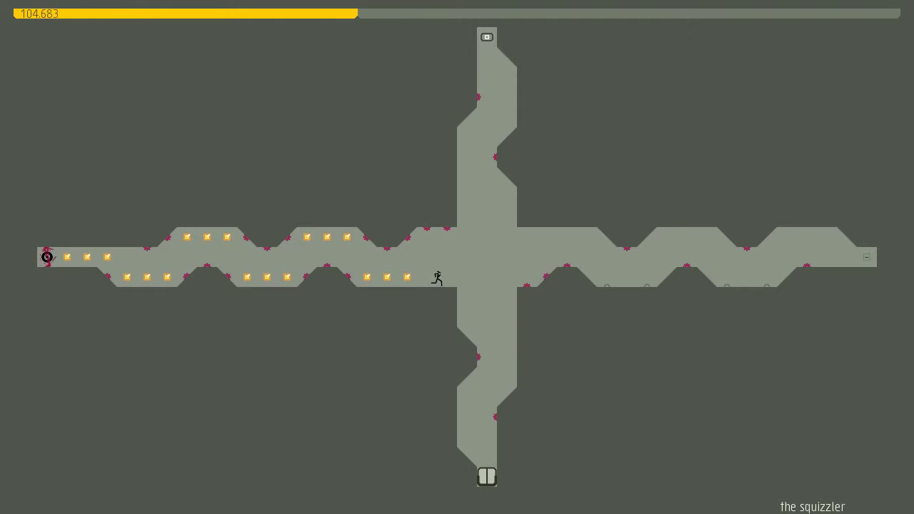
pyautogui.press('Right')
pyautogui.press('z')
pyautogui.press('z')
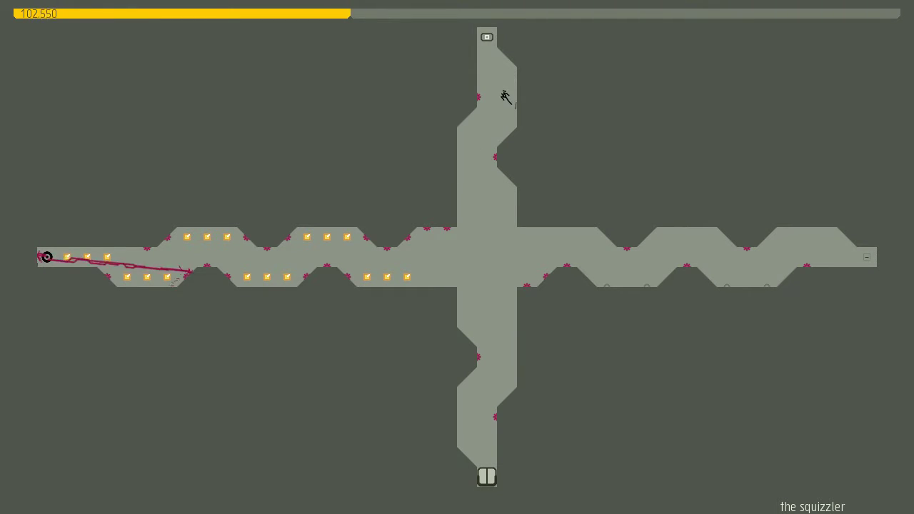
pyautogui.press('z')
# Descend the top shaft and run left along the corridor collecting gold.
pyautogui.press('Right')
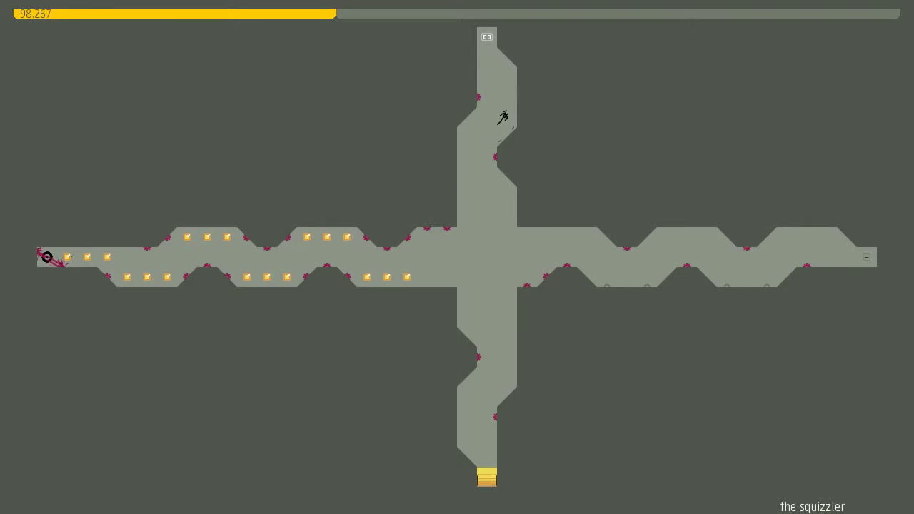
pyautogui.press('Left')
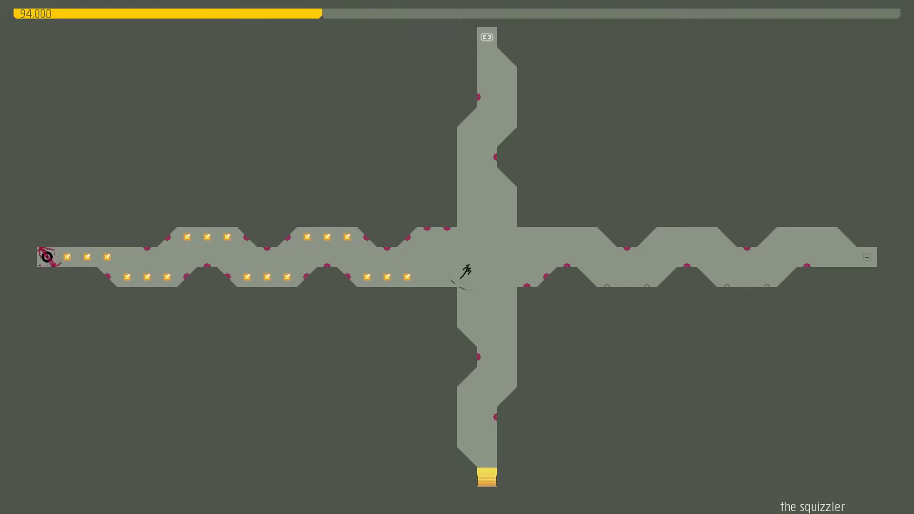
pyautogui.press('Left')
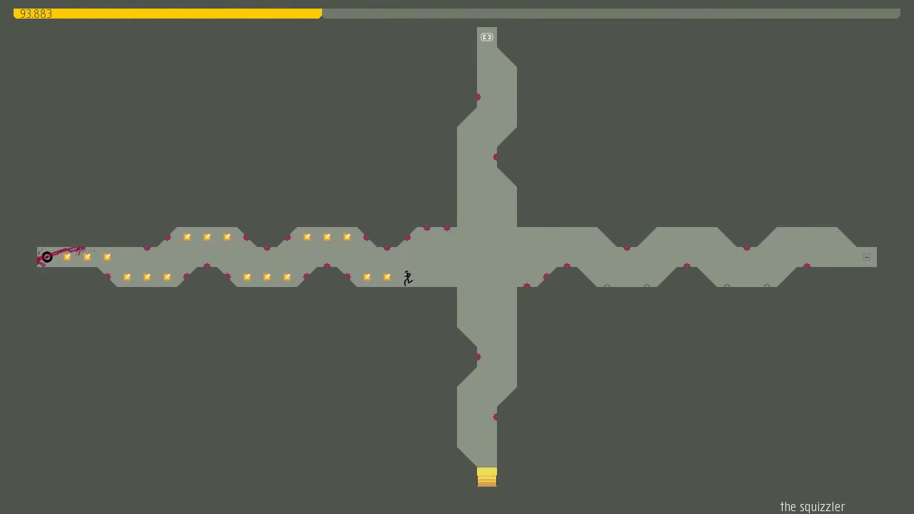
pyautogui.press('Left')
pyautogui.press('shift')
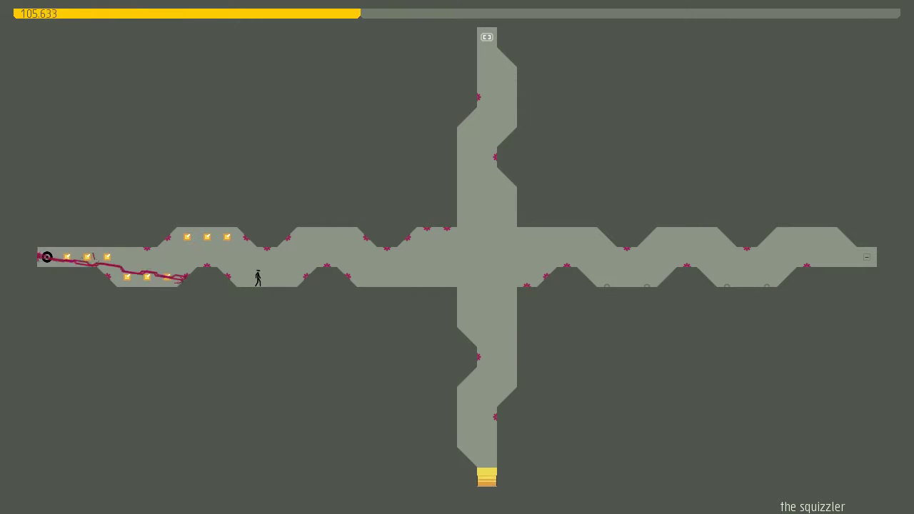
# Jump up-left for the remaining gold, including the piece by the drone, then turn back.
pyautogui.press('shift')
pyautogui.press('Left')
pyautogui.press('Left')
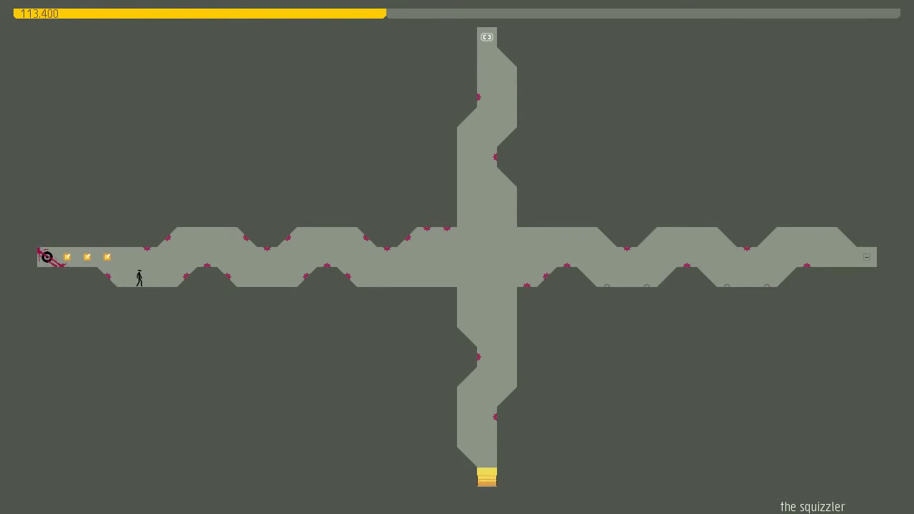
pyautogui.press('shift')
pyautogui.press('Left')
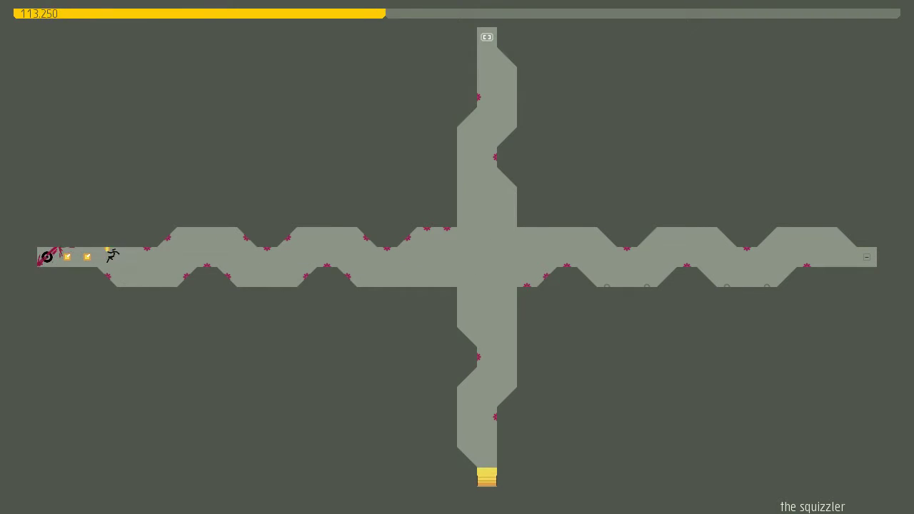
pyautogui.press('Left')
pyautogui.press('Right')
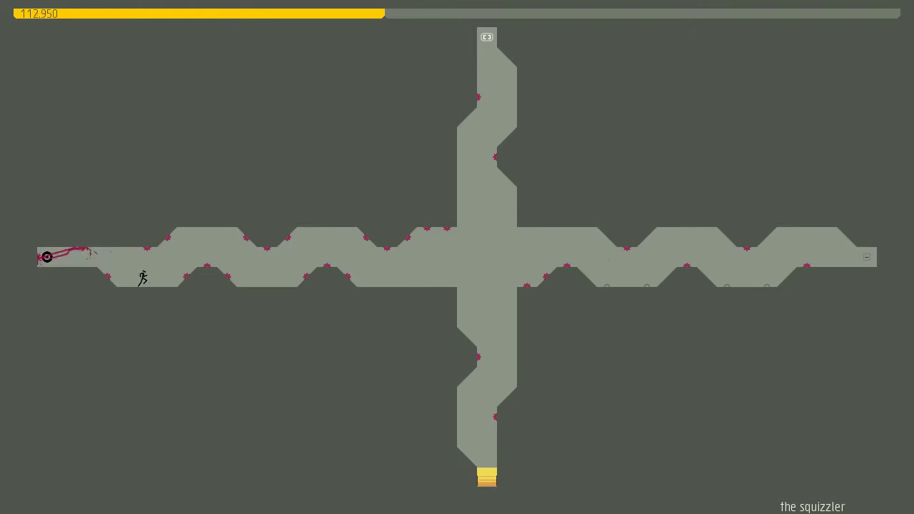
# Return right to the crossroads and descend the lower shaft into the exit.
pyautogui.press('Right')
pyautogui.press('shift')
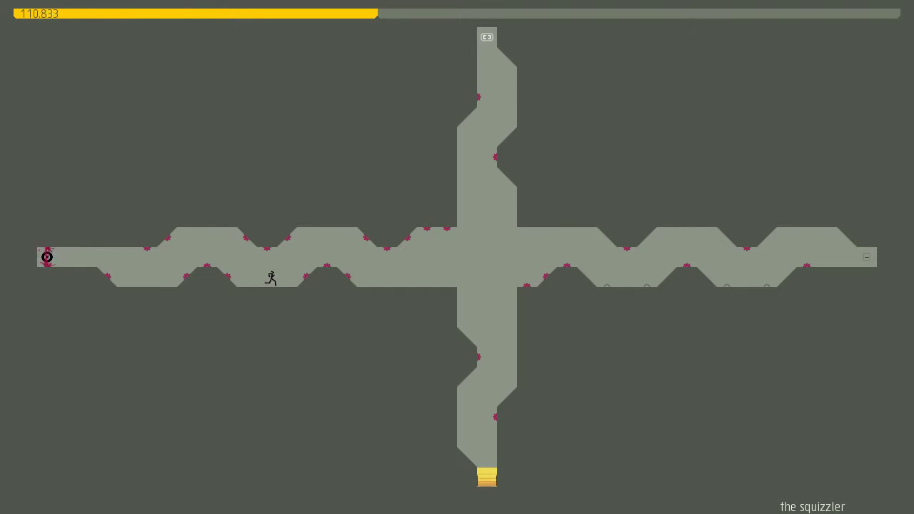
pyautogui.press('Right')
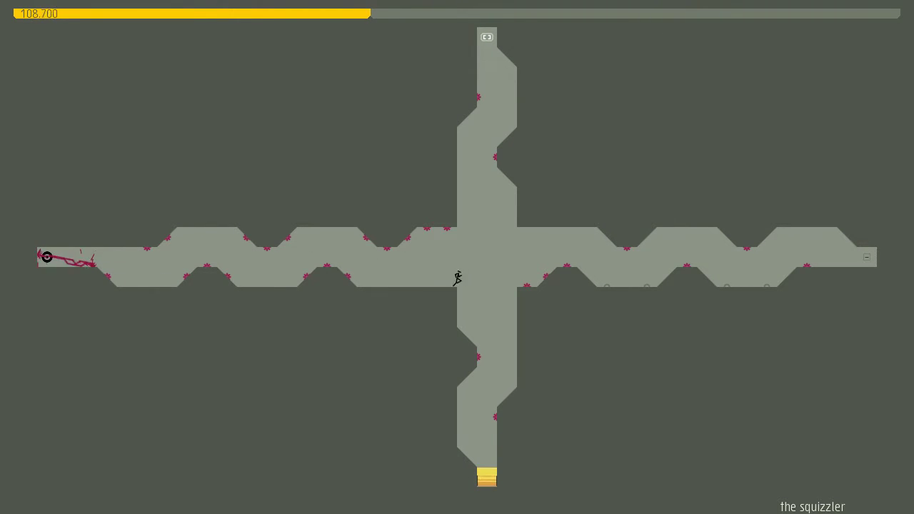
pyautogui.press('Right')
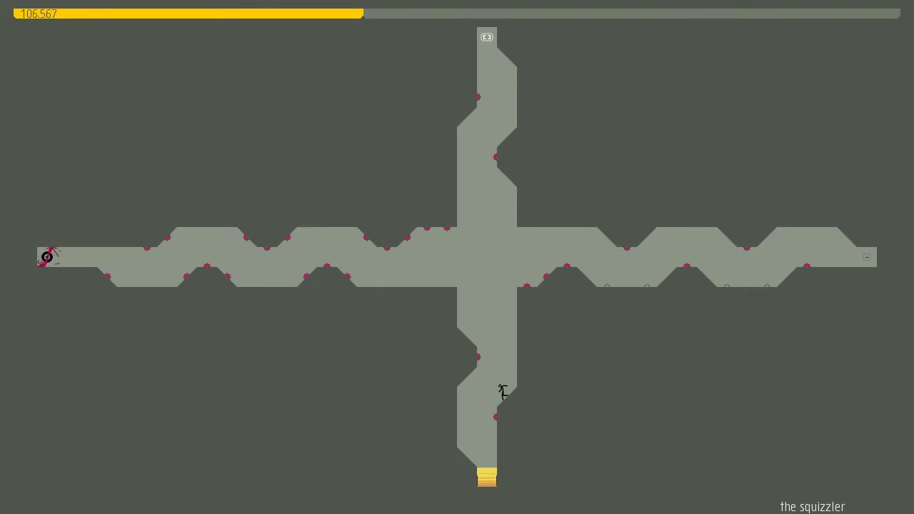
pyautogui.press('shift')
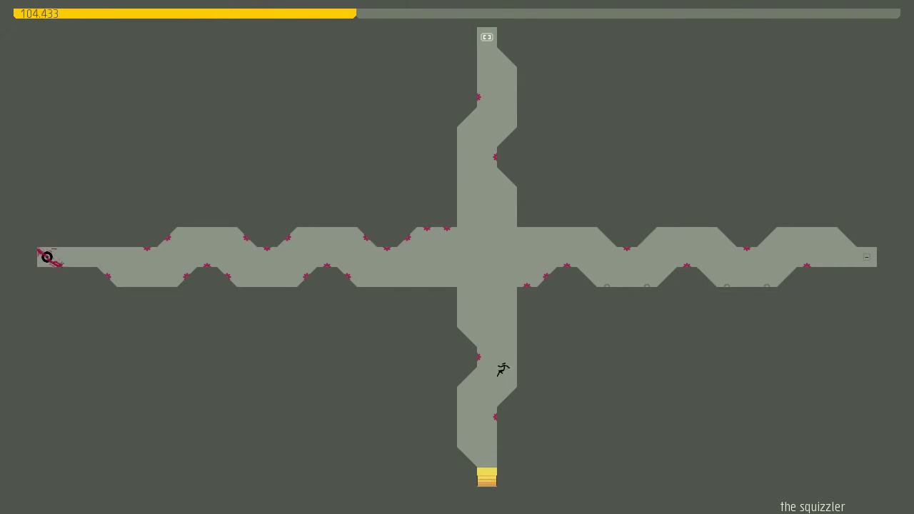
pyautogui.press('Left')
# Dismiss Success, load Level 4 'poor impulse control', and start the run.
pyautogui.press('z')
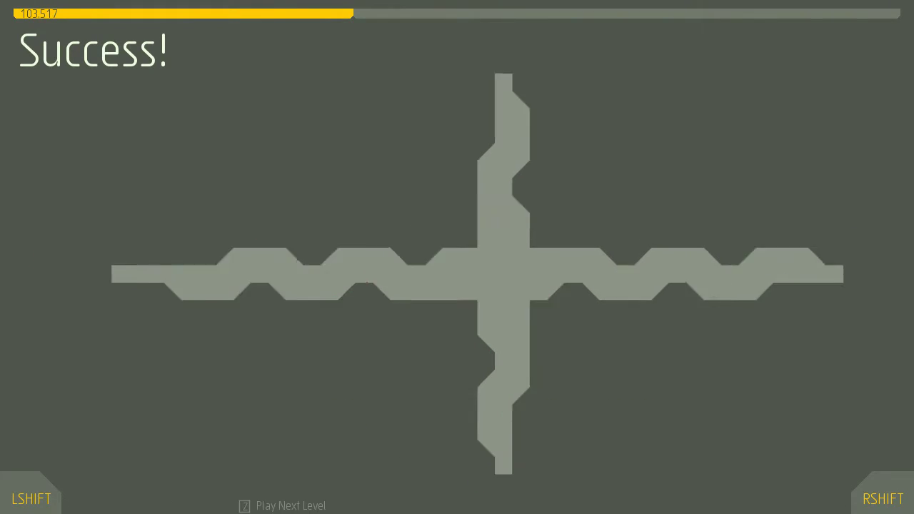
pyautogui.press('z')
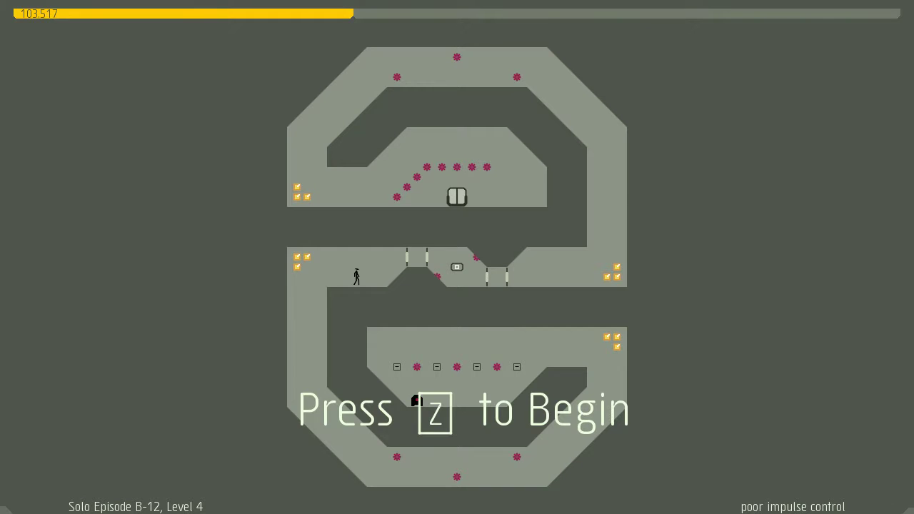
pyautogui.press('z')
# Run left from spawn, slide down the corridor, and wall-jump up the right side for gold.
pyautogui.press('Left')
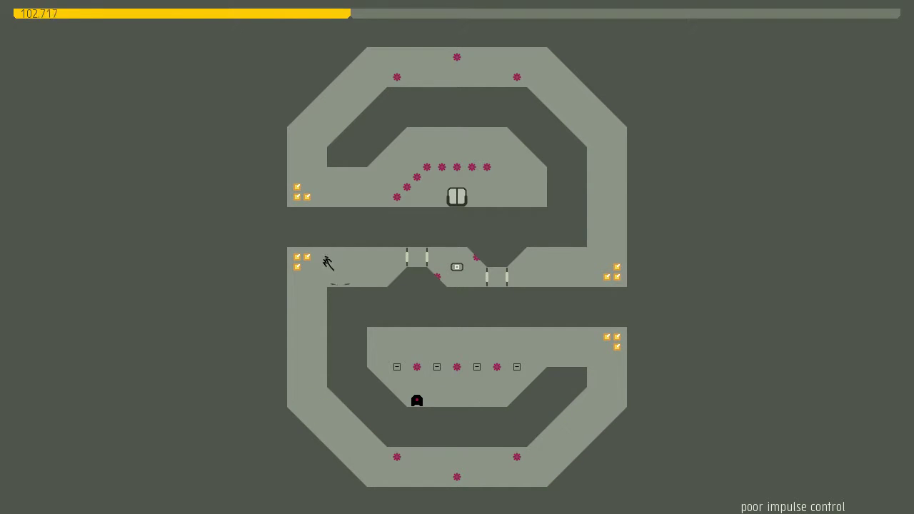
pyautogui.press('shift')
pyautogui.press('Right')
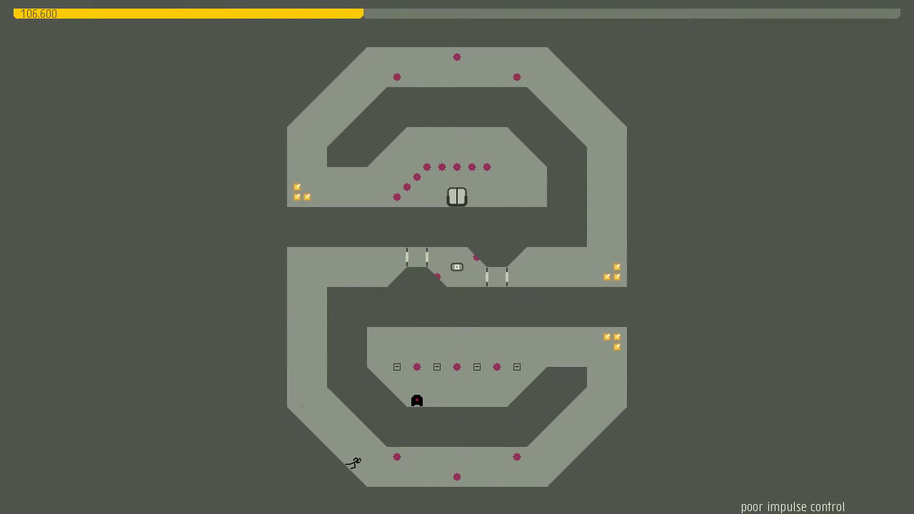
pyautogui.press('Right')
pyautogui.press('shift')
pyautogui.press('shift')
pyautogui.press('Left')
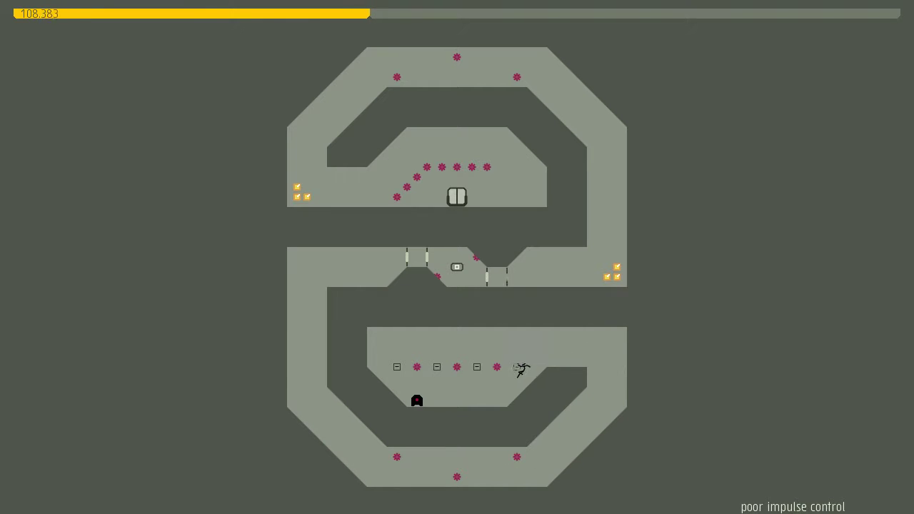
# Restart after dying, then collect gold running left and climbing the right wall.
pyautogui.press('Left')
pyautogui.press('z')
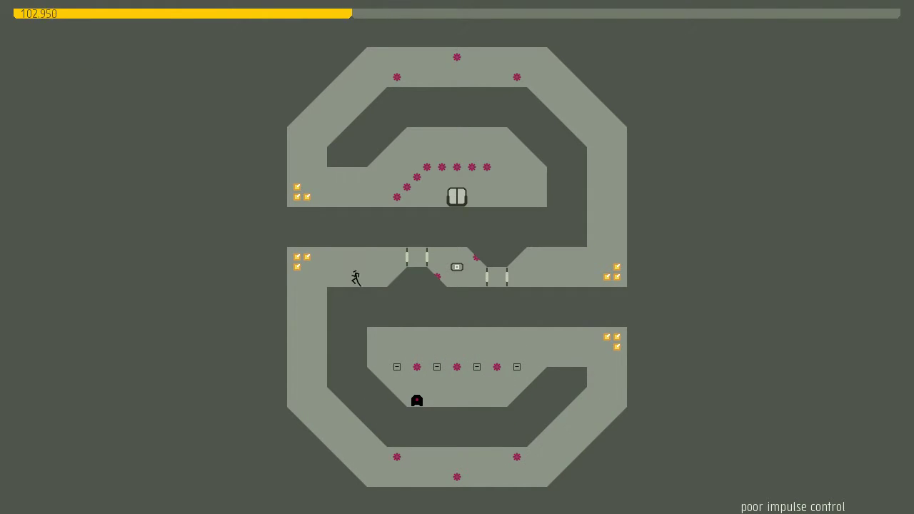
pyautogui.press('Left')
pyautogui.press('shift')
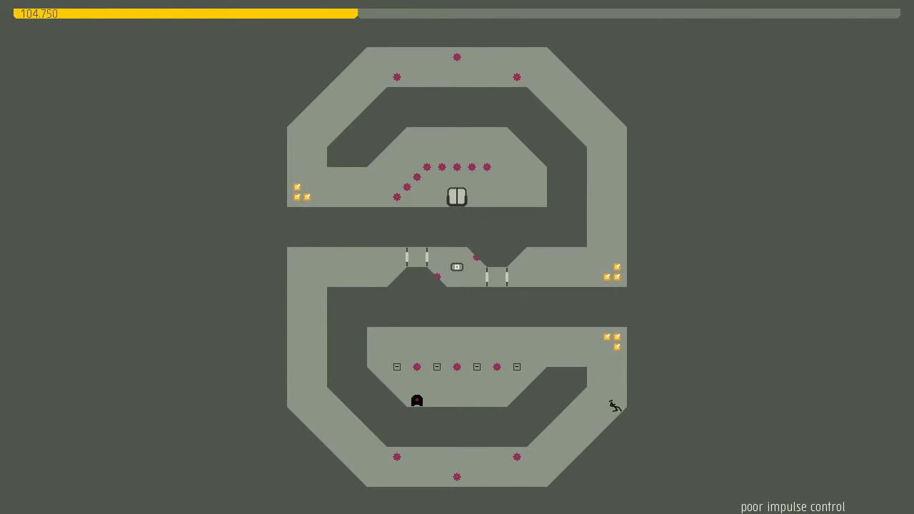
pyautogui.press('shift')
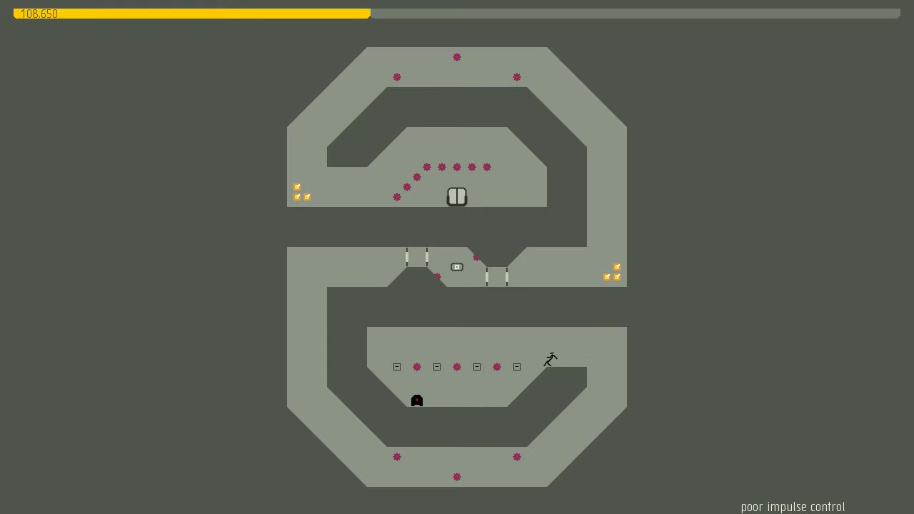
pyautogui.press('Left')
pyautogui.press('Left')
# Jump up toward the switch row to trigger the gate switch.
pyautogui.press('shift')
pyautogui.press('shift')
pyautogui.press('Left')
pyautogui.press('shift')
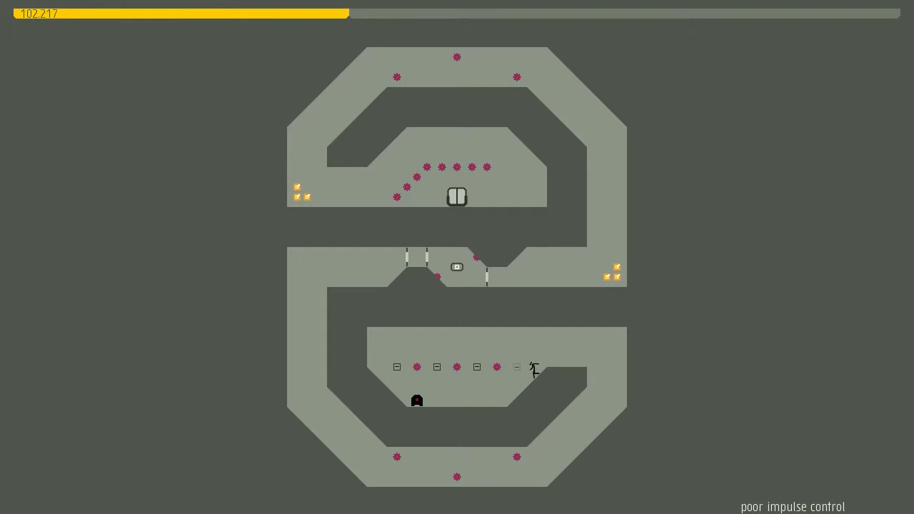
pyautogui.press('shift')
# Restart, collect both sets of three gold, and head down to the door switch row.
pyautogui.press('shift')
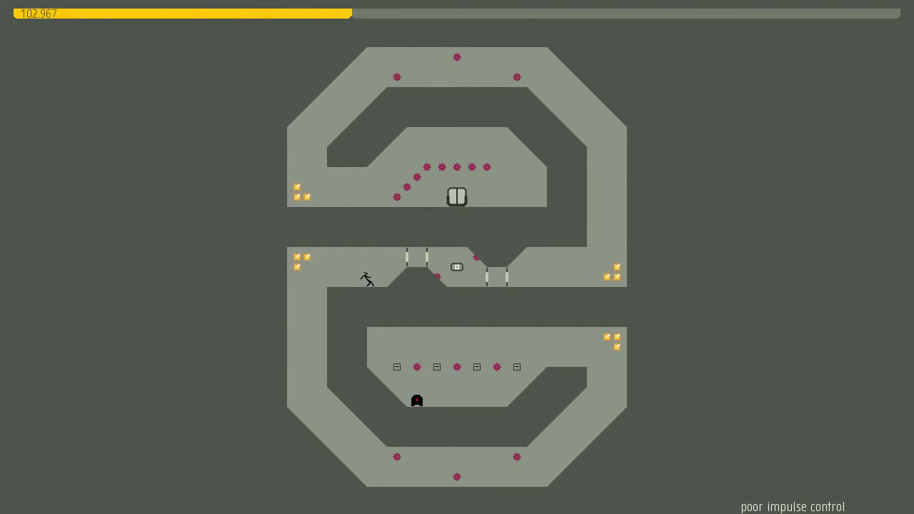
pyautogui.press('Left')
pyautogui.press('shift')
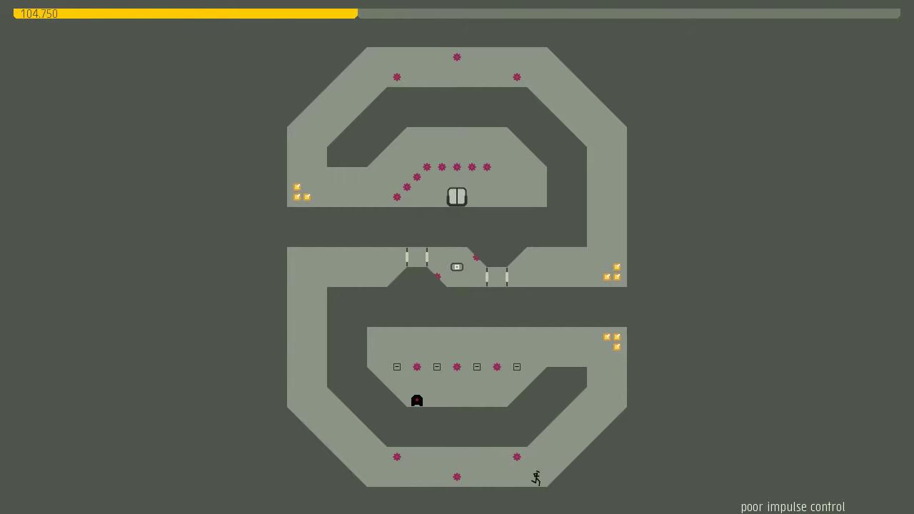
pyautogui.press('shift')
pyautogui.press('Left')
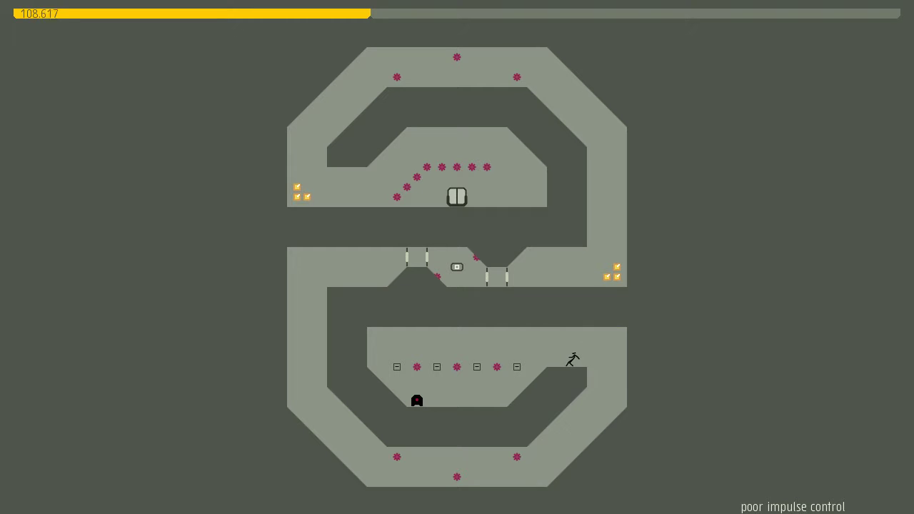
pyautogui.press('Left')
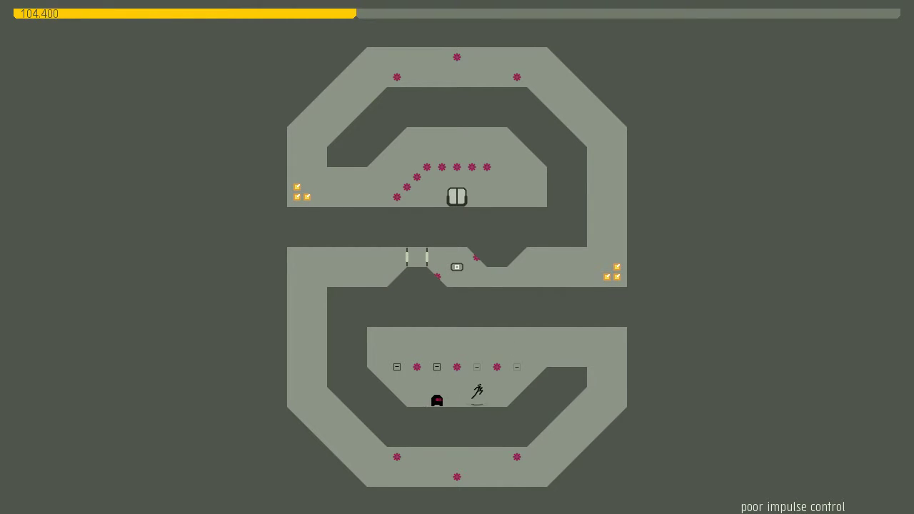
pyautogui.press('Left')
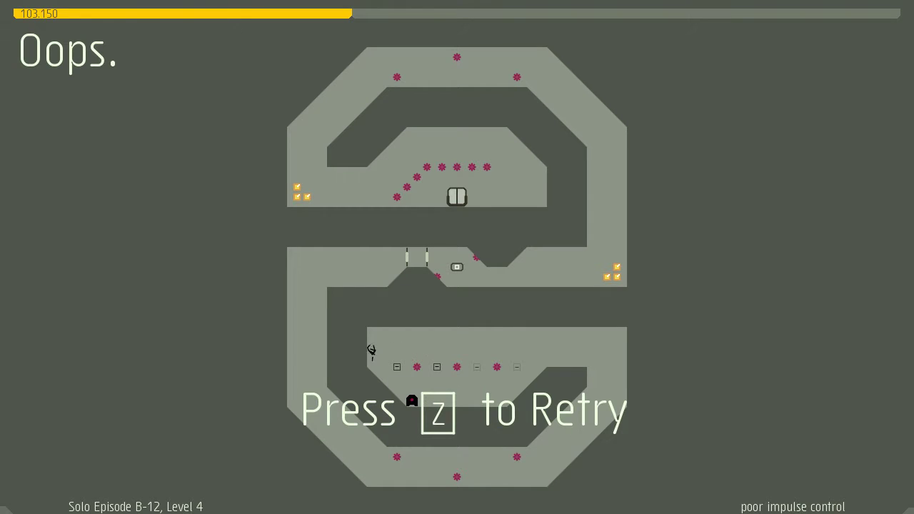
# Restart poor impulse control and collect the middle-corridor and right-side gold.
pyautogui.press('z')
pyautogui.press('Left')
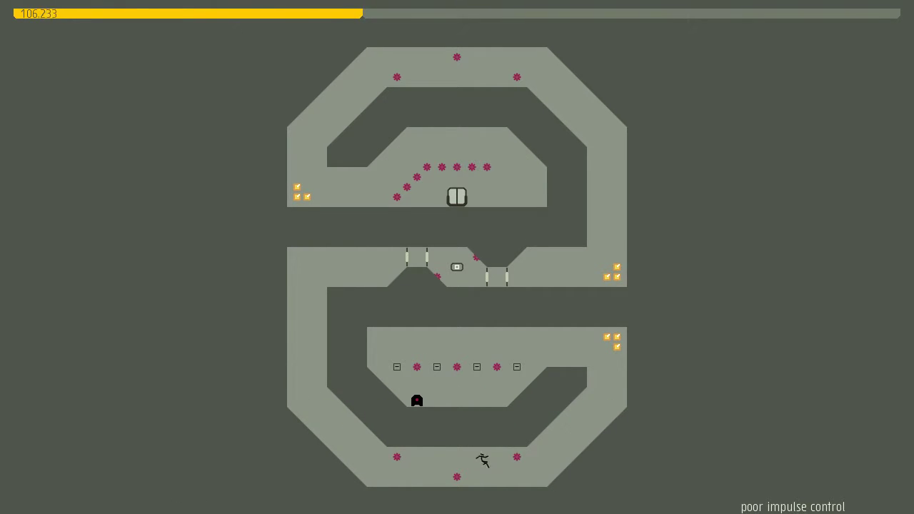
pyautogui.press('Right')
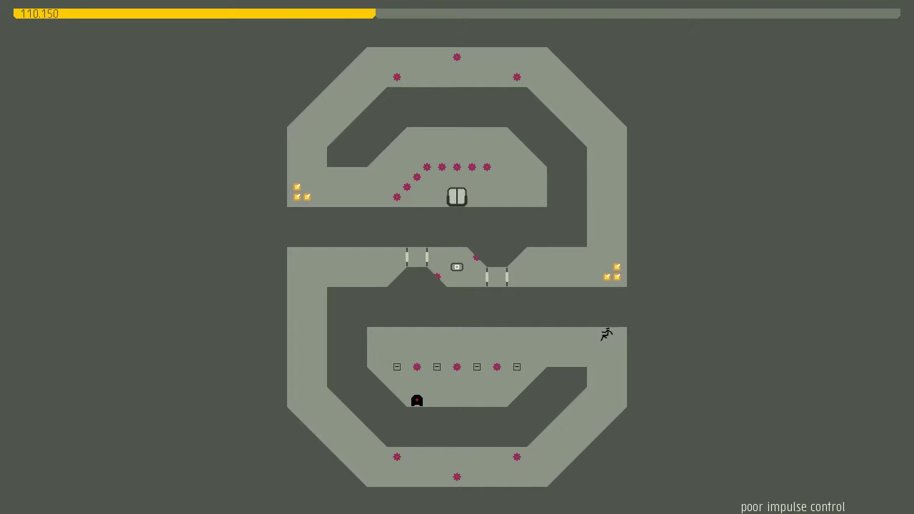
pyautogui.press('Left')
pyautogui.press('shift')
pyautogui.press('shift')
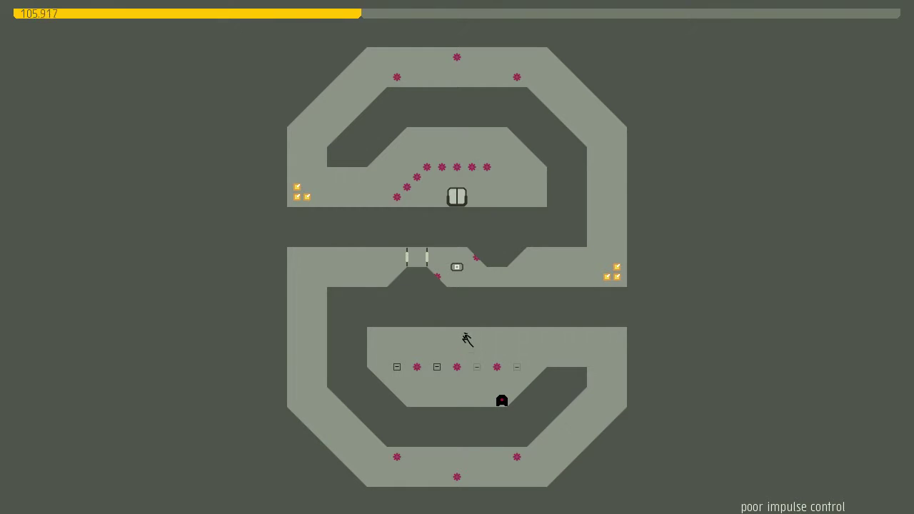
# Hop across the floor switches to open the doors and land on the middle floor.
pyautogui.press('Left')
pyautogui.press('shift')
pyautogui.press('Left')
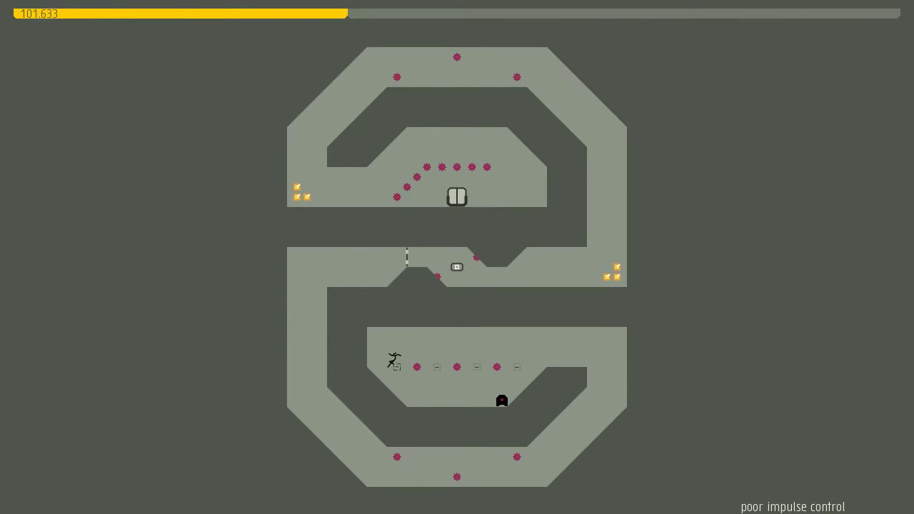
pyautogui.press('shift')
pyautogui.press('Right')
pyautogui.press('Right')
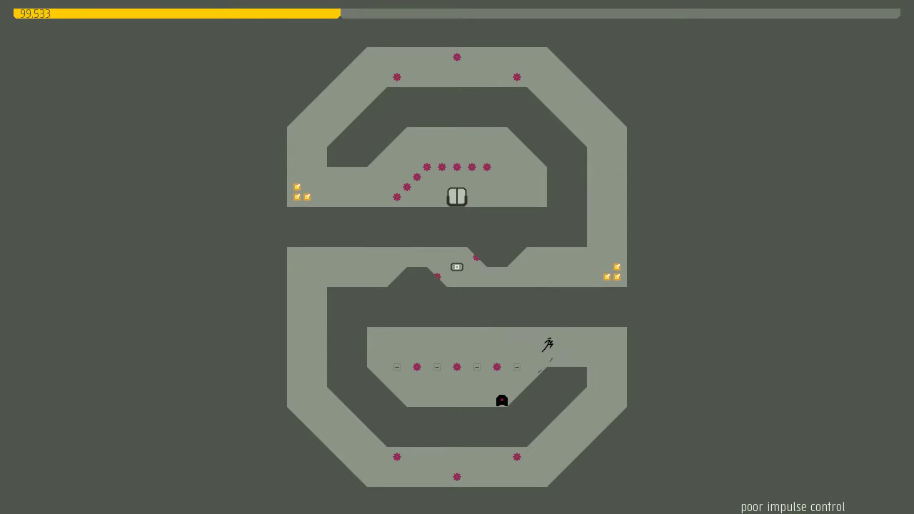
pyautogui.press('Right')
pyautogui.press('Left')
pyautogui.press('Right')
pyautogui.press('Right')
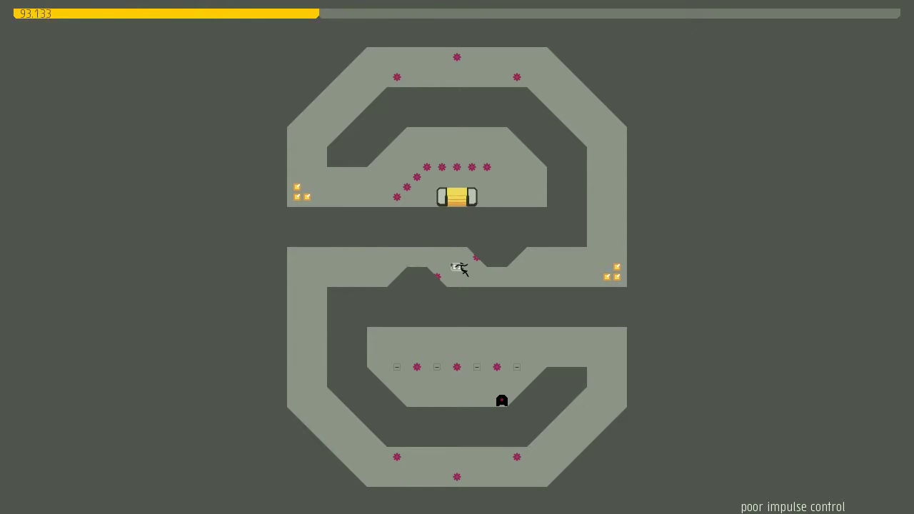
# Hit the exit switch, loop through the top corridor, and die on mines near the exit.
pyautogui.press('shift')
pyautogui.press('shift')
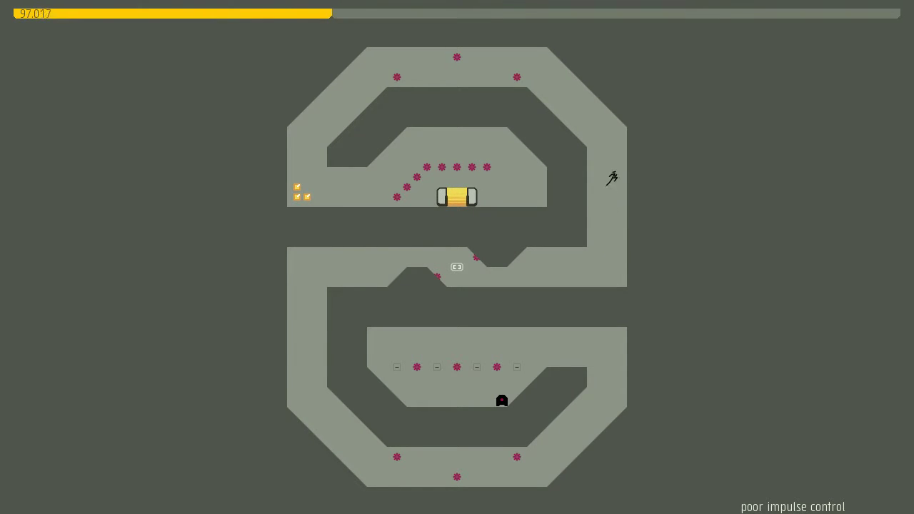
pyautogui.press('Left')
pyautogui.press('Left')
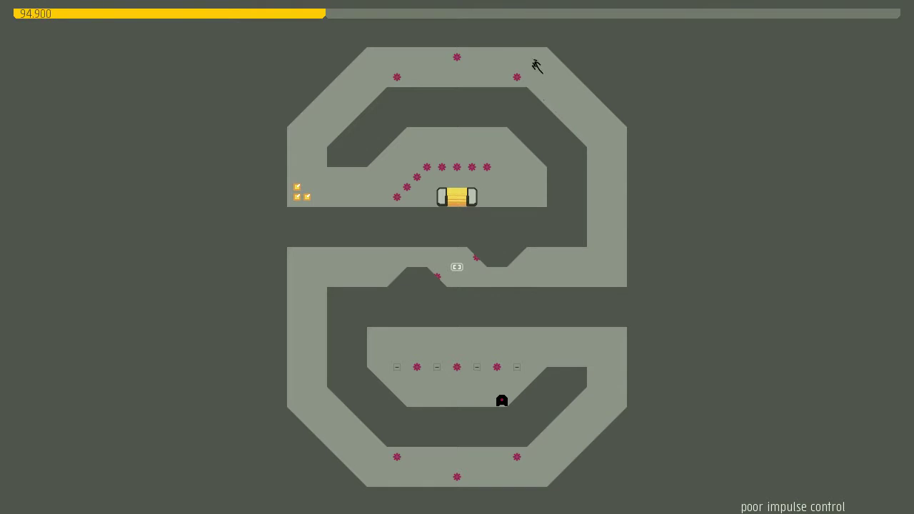
pyautogui.press('shift')
pyautogui.press('Left')
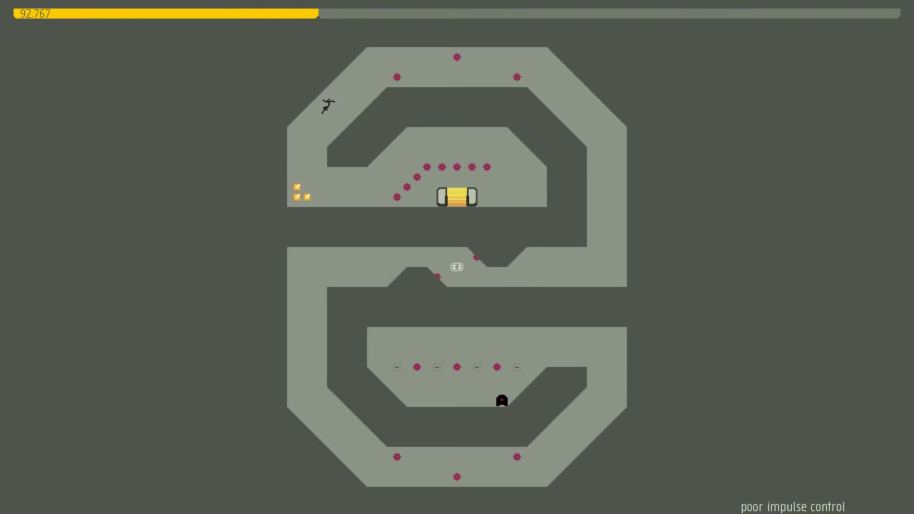
pyautogui.press('Right')
pyautogui.press('shift')
# Retry the level and collect gold along the left corridor and right wall.
pyautogui.press('Right')
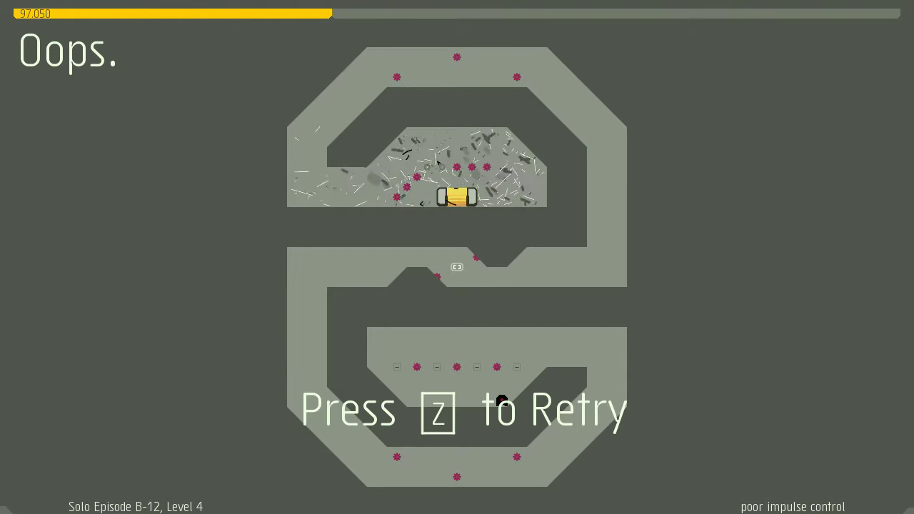
pyautogui.press('z')
pyautogui.press('Left')
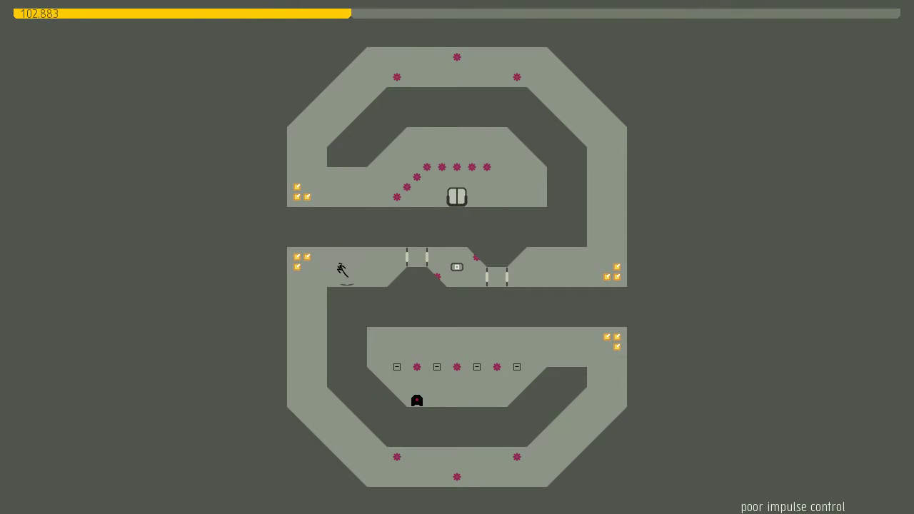
pyautogui.press('shift')
pyautogui.press('Right')
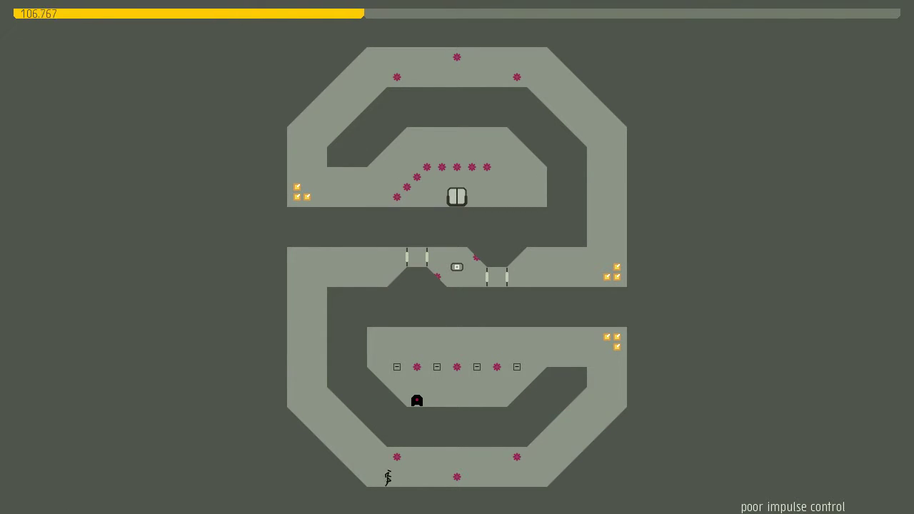
pyautogui.press('Right')
pyautogui.press('shift')
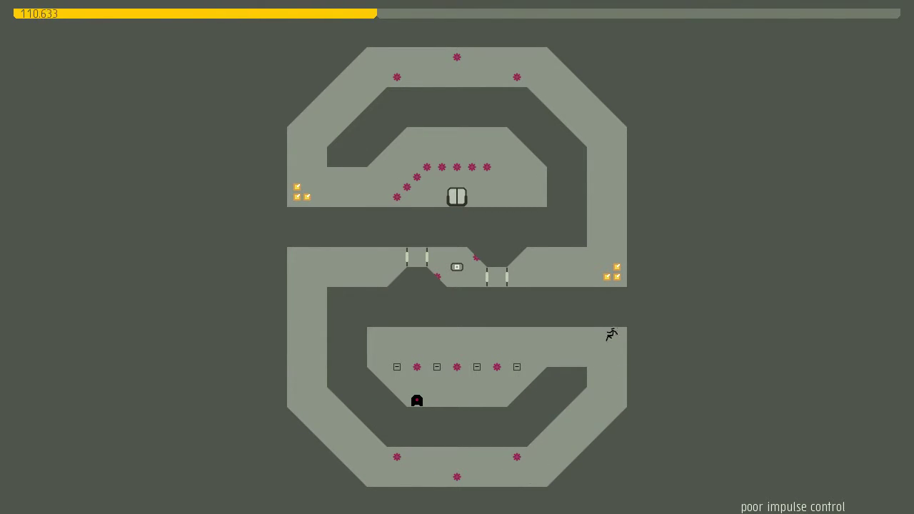
pyautogui.press('Left')
# Trigger the switch row's gates, get blown up in the lower chamber, and restart.
pyautogui.press('shift')
pyautogui.press('Left')
pyautogui.press('shift')
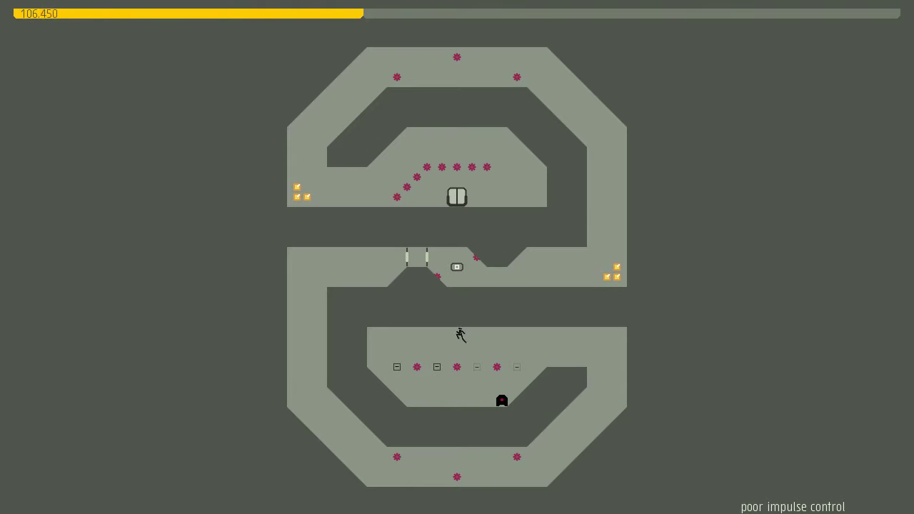
pyautogui.press('Left')
pyautogui.press('shift')
pyautogui.press('shift')
pyautogui.press('Left')
pyautogui.press('shift')
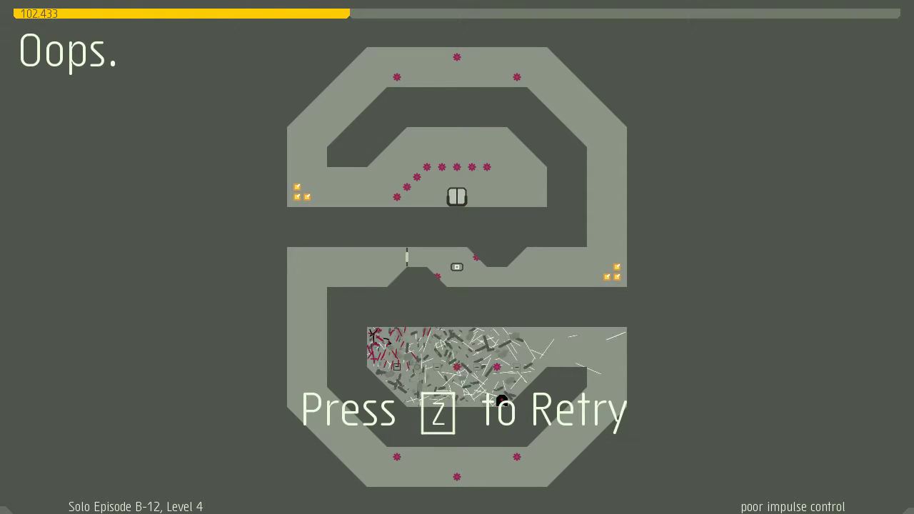
pyautogui.press('z')
# Run the left corridor and bottom floor, then climb the right wall for gold.
pyautogui.press('Left')
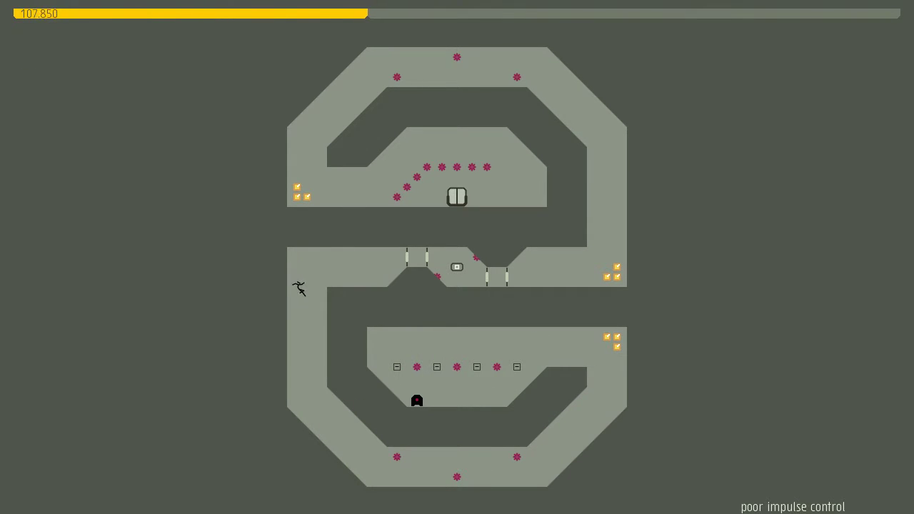
pyautogui.press('Right')
pyautogui.press('Right')
pyautogui.press('shift')
pyautogui.press('Left')
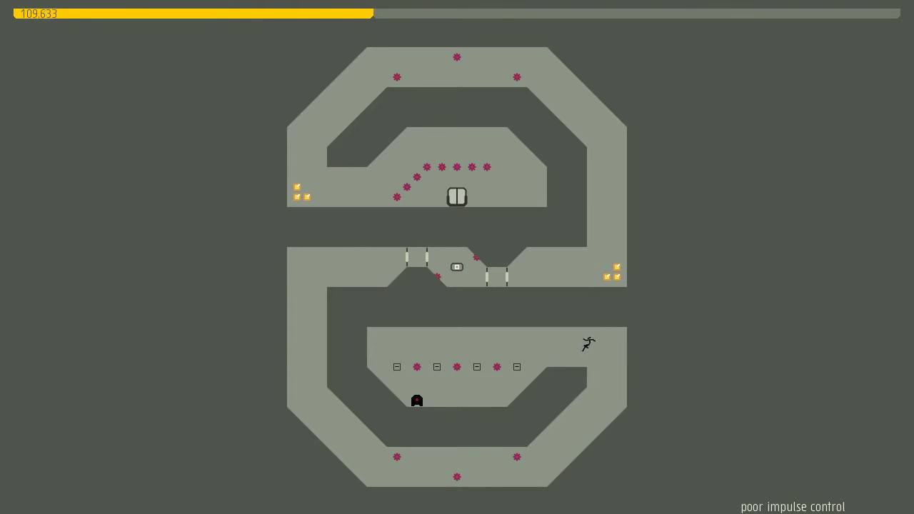
# Hit all the lower-chamber switches and wall-jump out of the chamber.
pyautogui.press('shift')
pyautogui.press('Left')
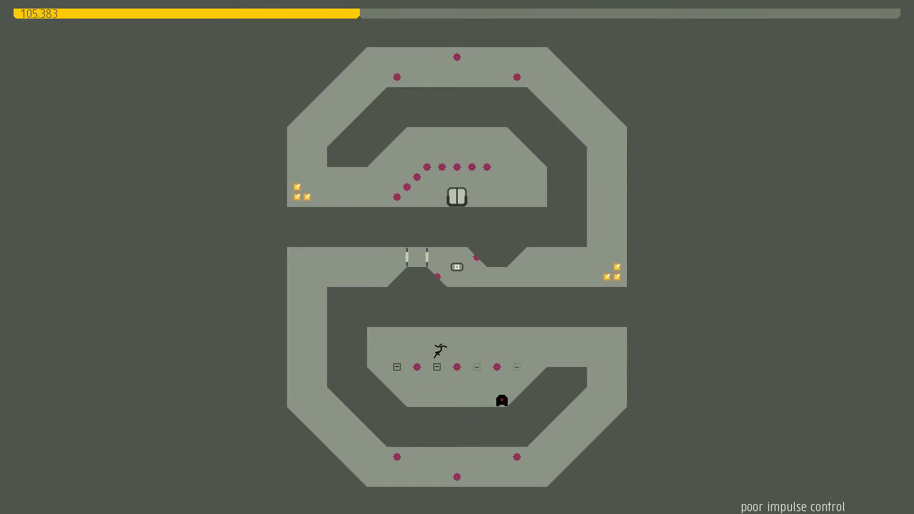
pyautogui.press('Left')
pyautogui.press('shift')
pyautogui.press('Left')
pyautogui.press('shift')
pyautogui.press('shift')
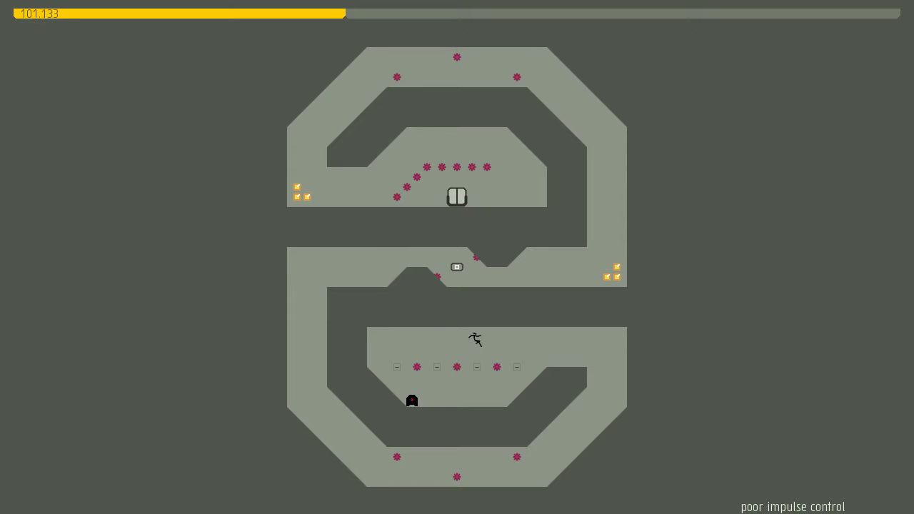
pyautogui.press('Right')
pyautogui.press('shift')
# Climb the left shaft, hit the door switch to open the exit, and collect right-side gold.
pyautogui.press('Left')
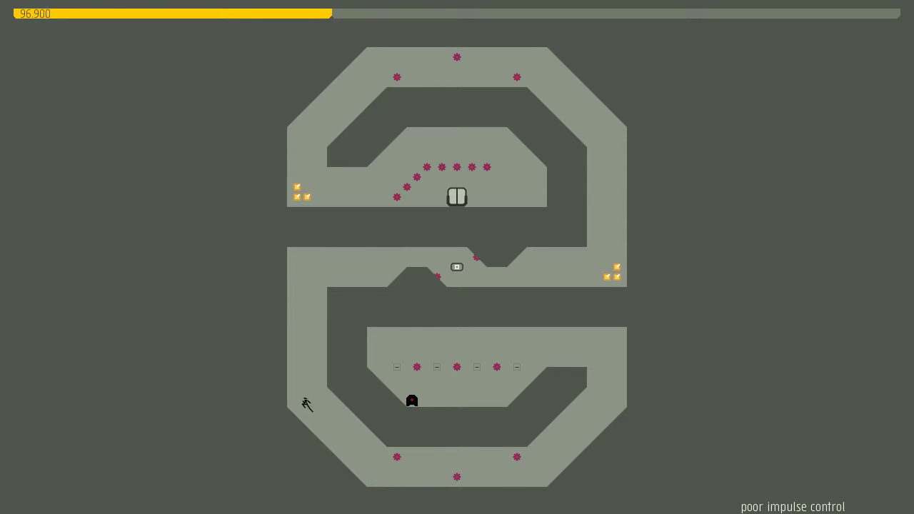
pyautogui.press('shift')
pyautogui.press('Right')
pyautogui.press('Right')
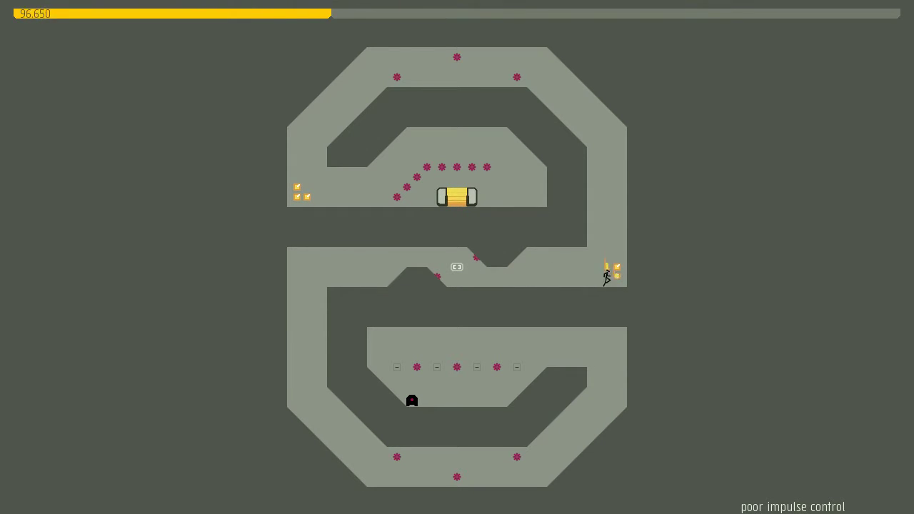
pyautogui.press('shift')
pyautogui.press('shift')
pyautogui.press('shift')
# Cross the top corridor, grab the left-ledge gold, enter the exit, and leave the B-12 results.
pyautogui.press('Left')
pyautogui.press('Left')
pyautogui.press('shift')
pyautogui.press('shift')
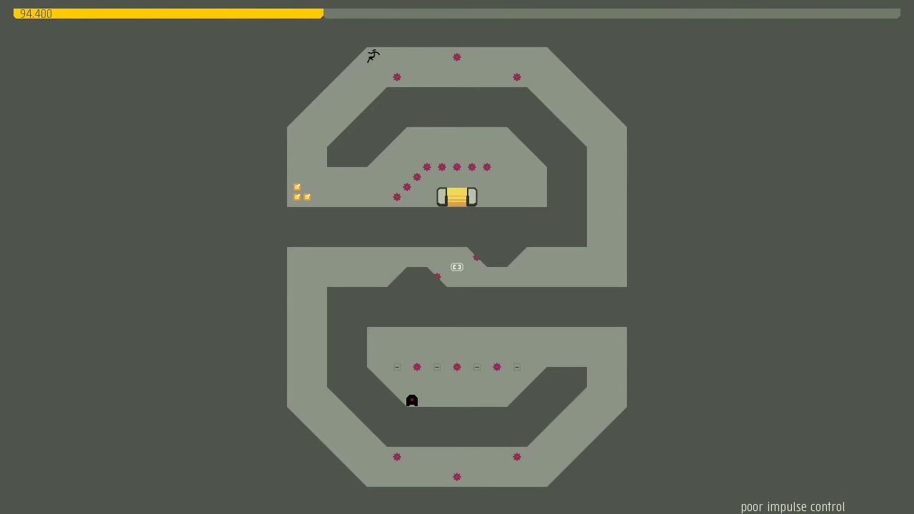
pyautogui.press('Left')
pyautogui.press('Right')
pyautogui.press('shift')
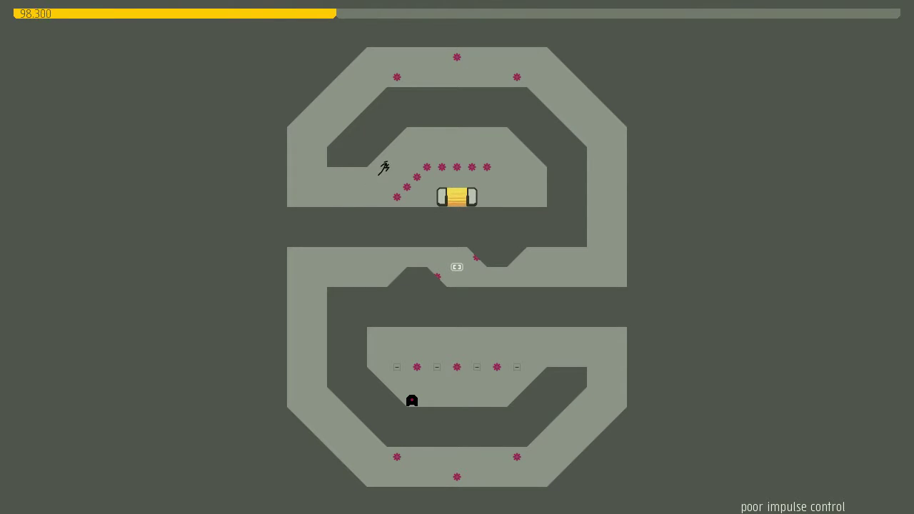
pyautogui.press('shift')
pyautogui.press('Right')
pyautogui.press('Left')
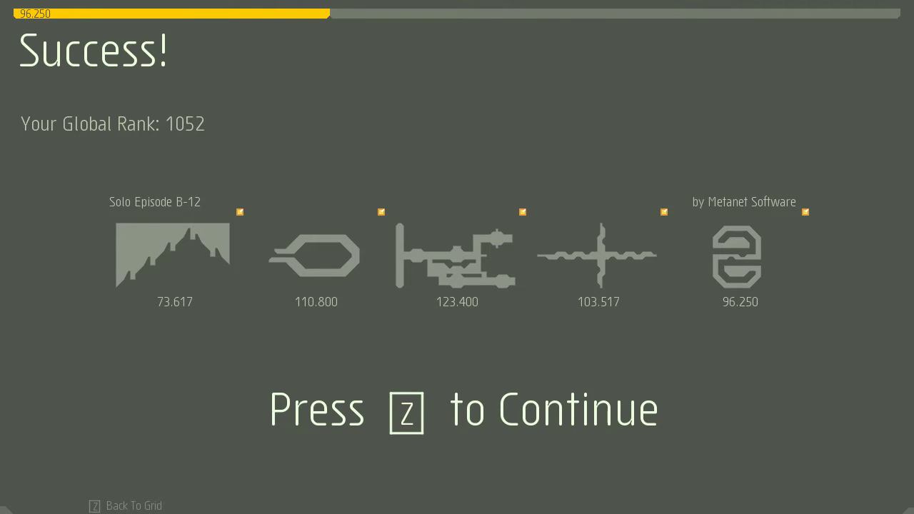
pyautogui.press('z')
# Open episode B-13, start twisted sprint, and grab the bottom-right gold.
pyautogui.press('Right')
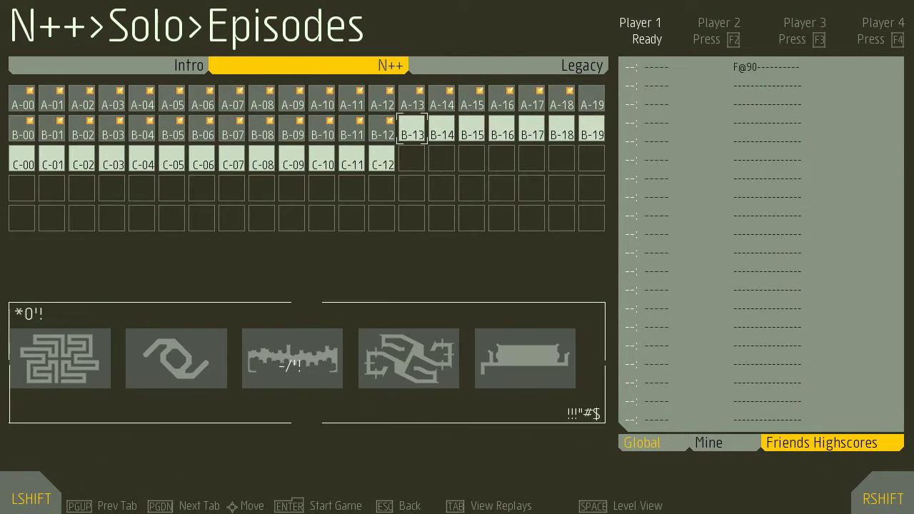
pyautogui.press('Return')
pyautogui.press('z')
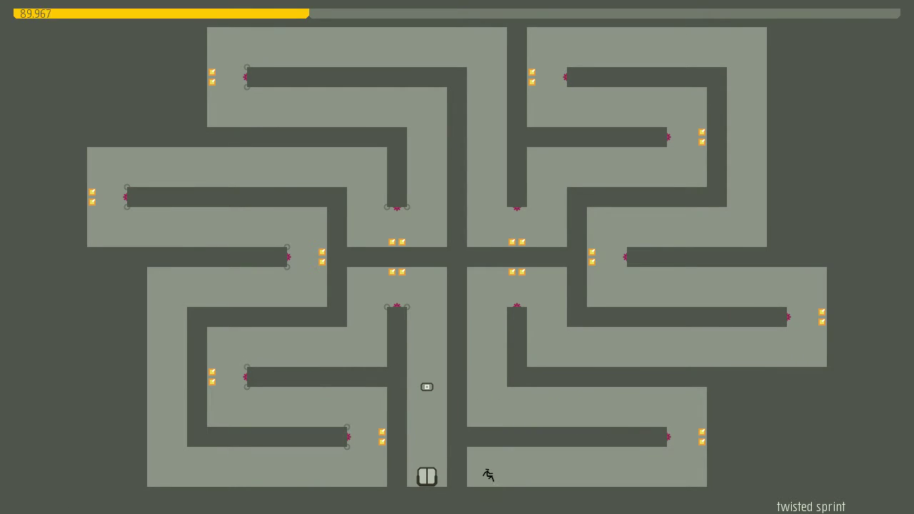
pyautogui.press('Right')
pyautogui.press('shift')
pyautogui.press('Left')
pyautogui.press('Left')
# Climb to the next corridor and collect its right-end gold and the gold above.
pyautogui.press('shift')
pyautogui.press('shift')
pyautogui.press('Right')
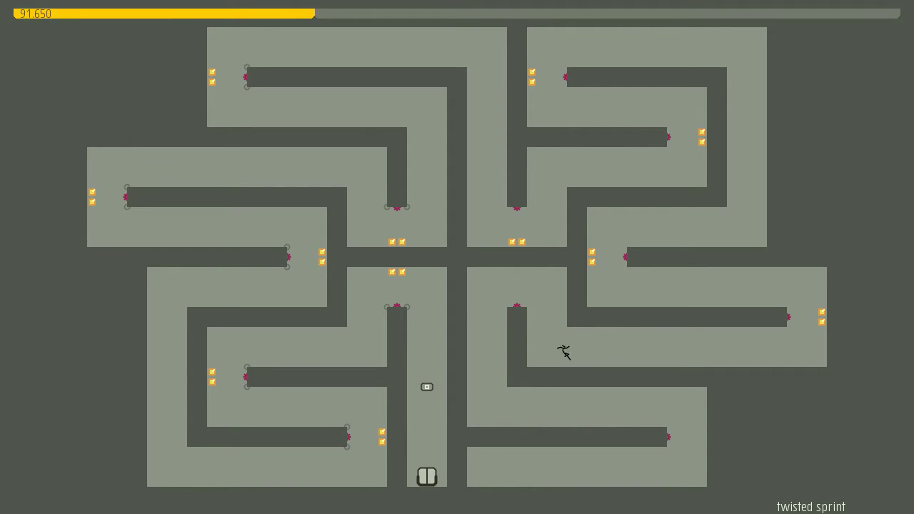
pyautogui.press('Right')
pyautogui.press('Right')
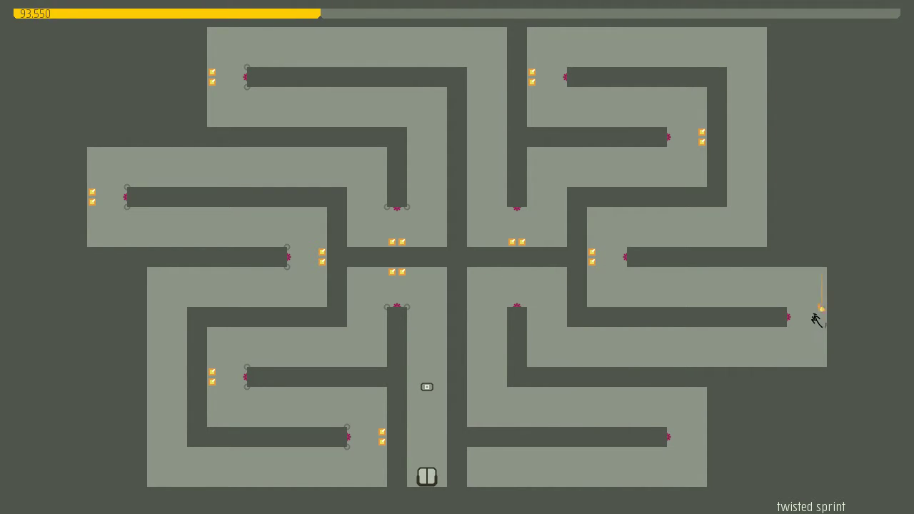
pyautogui.press('shift')
pyautogui.press('Left')
pyautogui.press('Left')
pyautogui.press('shift')
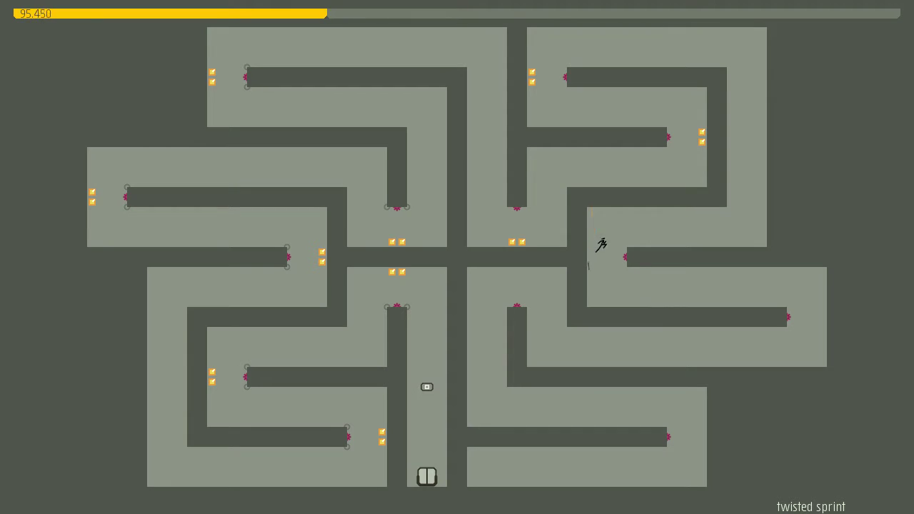
# Climb the right shaft and collect the top-right, right-side and centre gold.
pyautogui.press('Right')
pyautogui.press('shift')
pyautogui.press('shift')
pyautogui.press('shift')
pyautogui.press('Left')
pyautogui.press('Right')
pyautogui.press('Right')
pyautogui.press('Left')
pyautogui.press('shift')
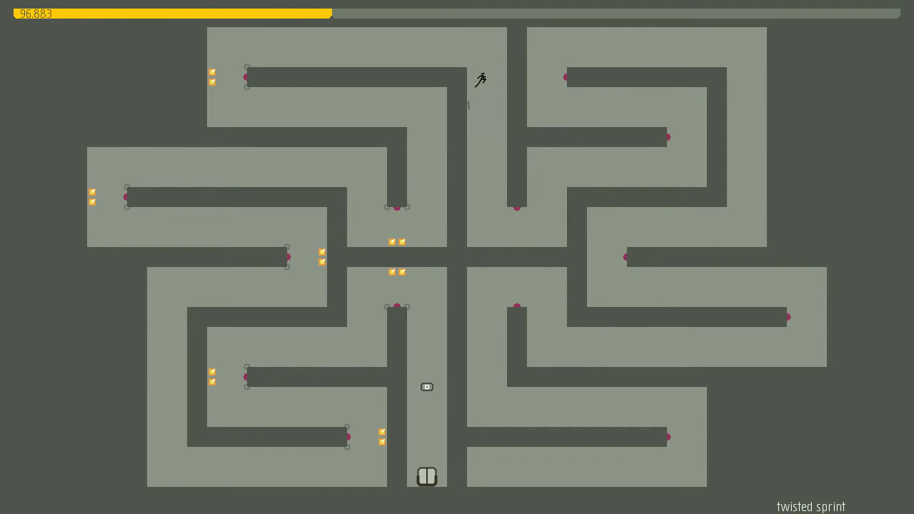
# Collect the top-left, corridor-end, far-left and left-of-centre gold.
pyautogui.press('Left')
pyautogui.press('shift')
pyautogui.press('Left')
pyautogui.press('Right')
pyautogui.press('Left')
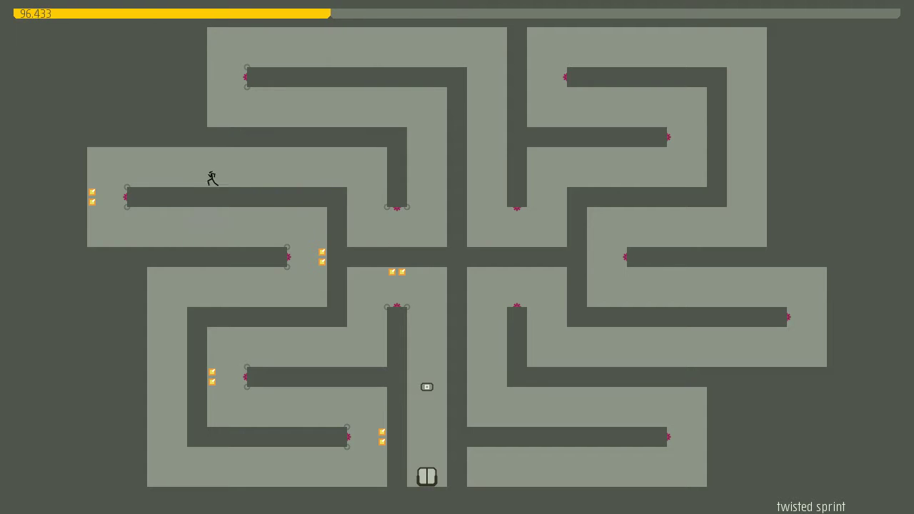
pyautogui.press('Left')
pyautogui.press('Right')
pyautogui.press('Right')
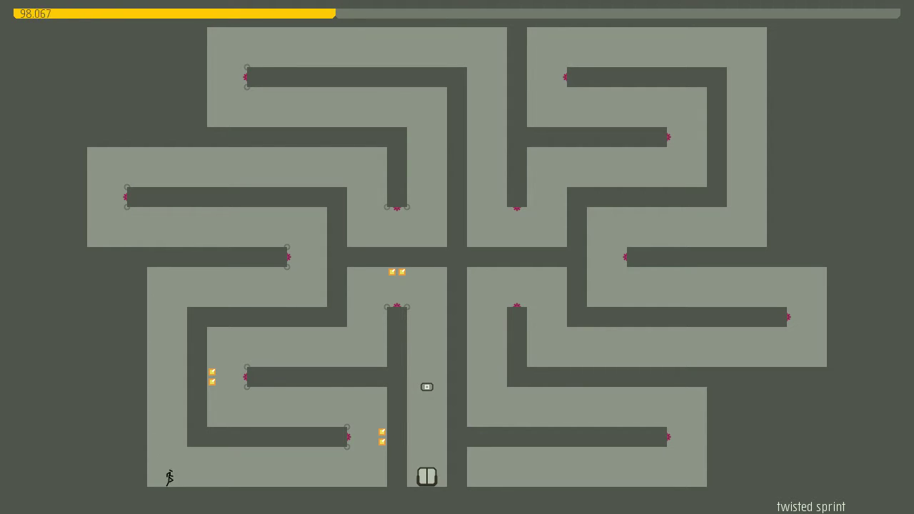
# Grab the bottom-corridor gold and the last gold on the central ledge.
pyautogui.press('Right')
pyautogui.press('shift')
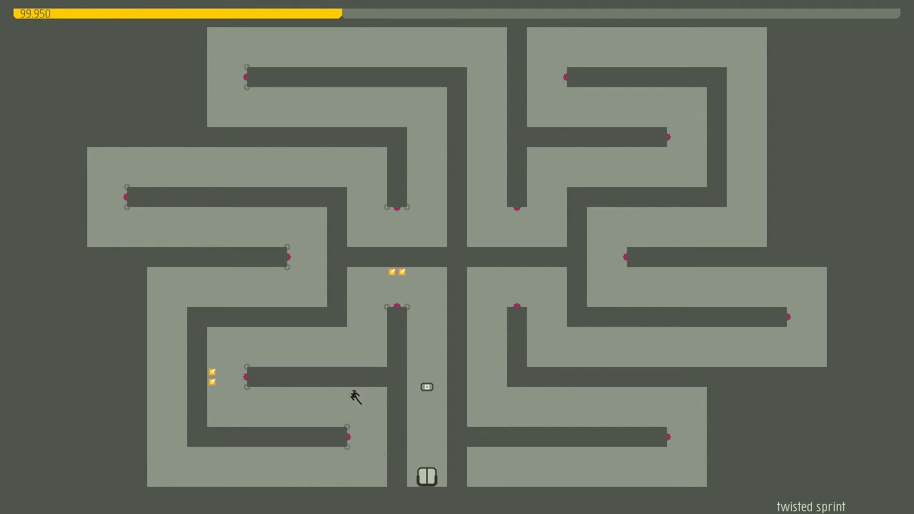
pyautogui.press('Left')
pyautogui.press('shift')
pyautogui.press('Right')
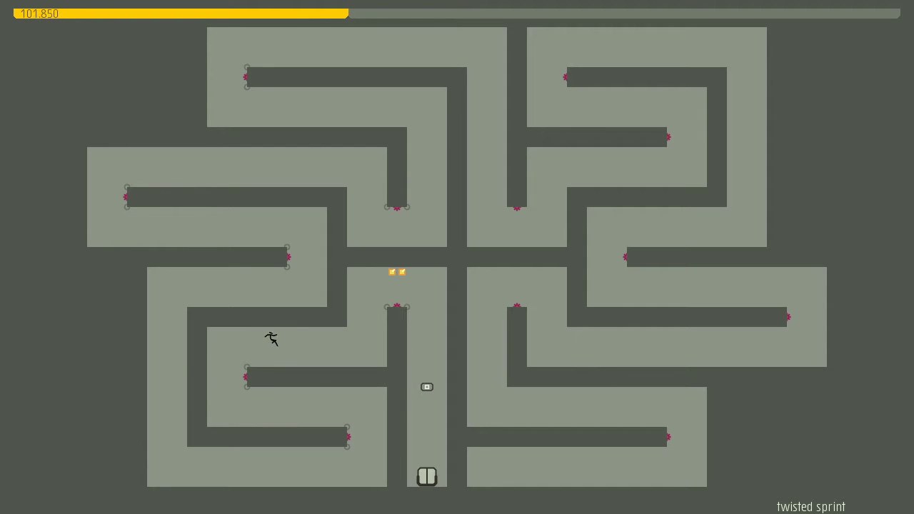
pyautogui.press('shift')
pyautogui.press('Right')
# Finish twisted sprint, start spiral gyro, and collect the first four gold pieces.
pyautogui.press('z')
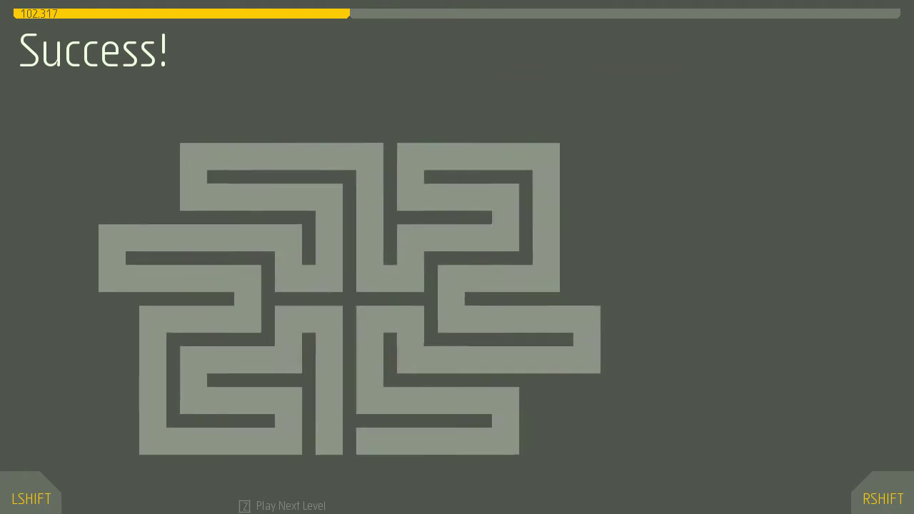
pyautogui.press('z')
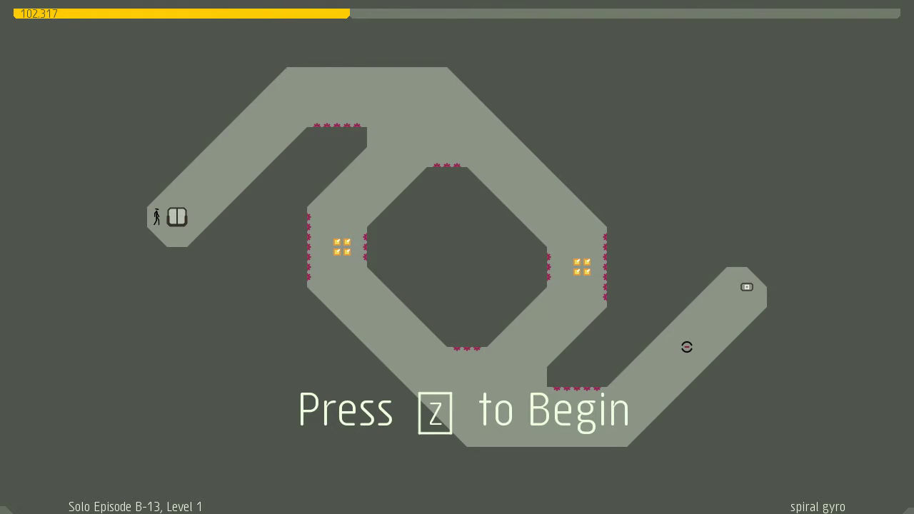
pyautogui.press('z')
pyautogui.press('Right')
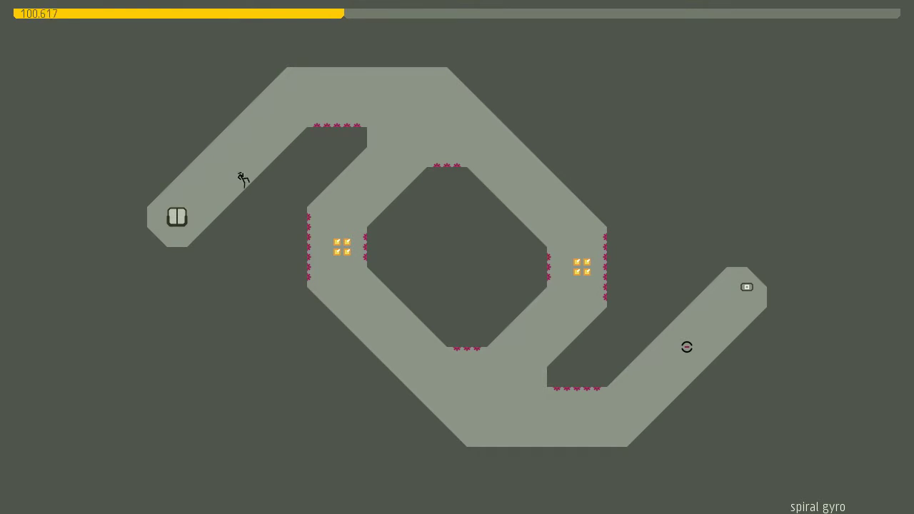
pyautogui.press('Right')
pyautogui.press('z')
pyautogui.press('Right')
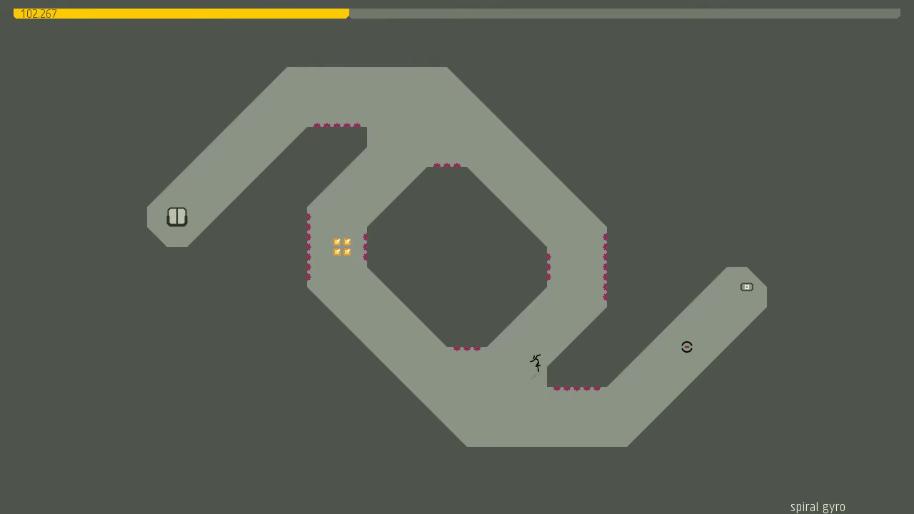
# Grab the four shaft gold pieces, open the exit switch, get killed, and restart.
pyautogui.press('Left')
pyautogui.press('z')
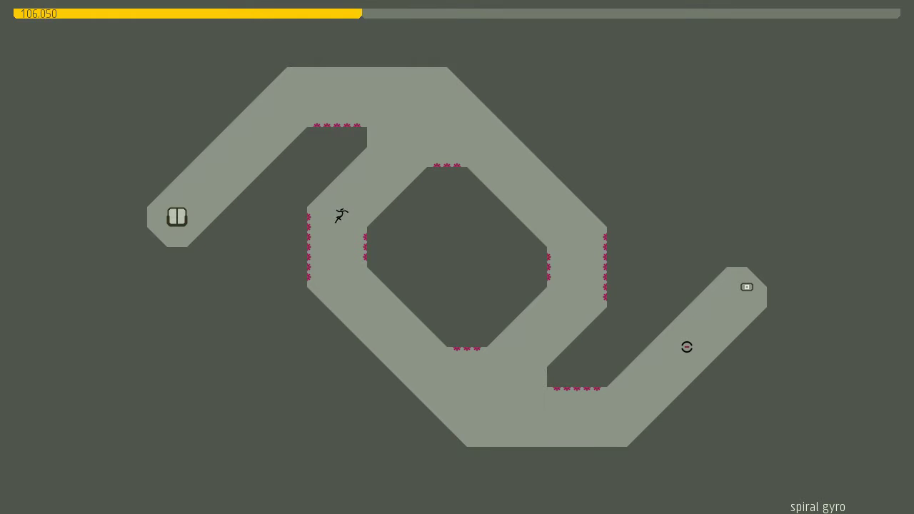
pyautogui.press('Right')
pyautogui.press('Right')
pyautogui.press('z')
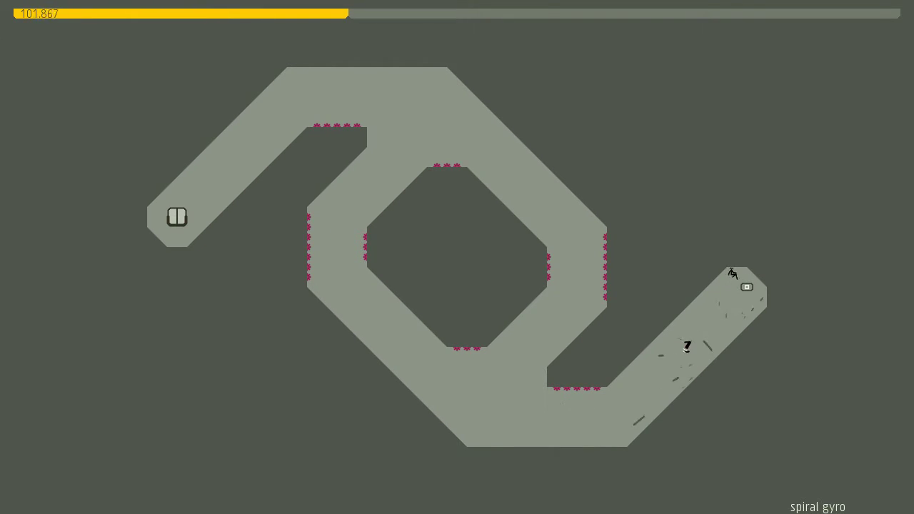
pyautogui.press('Left')
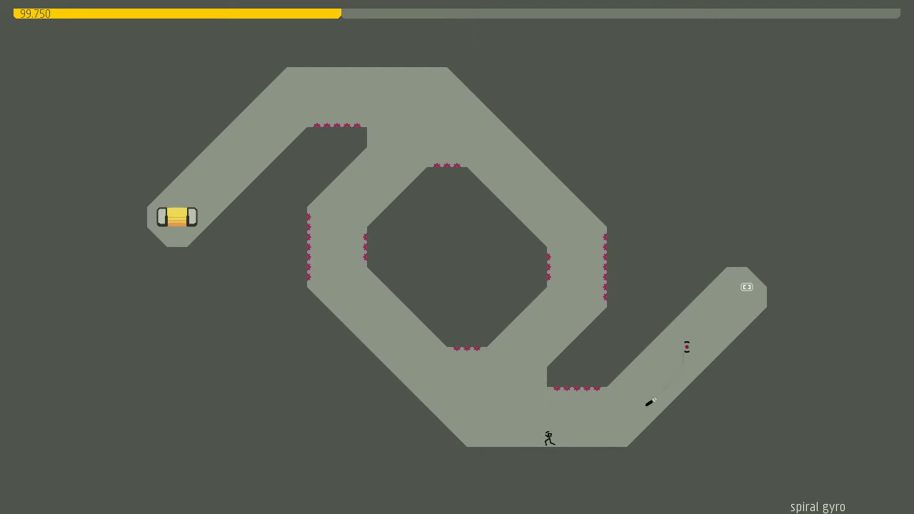
pyautogui.press('z')
pyautogui.press('Left')
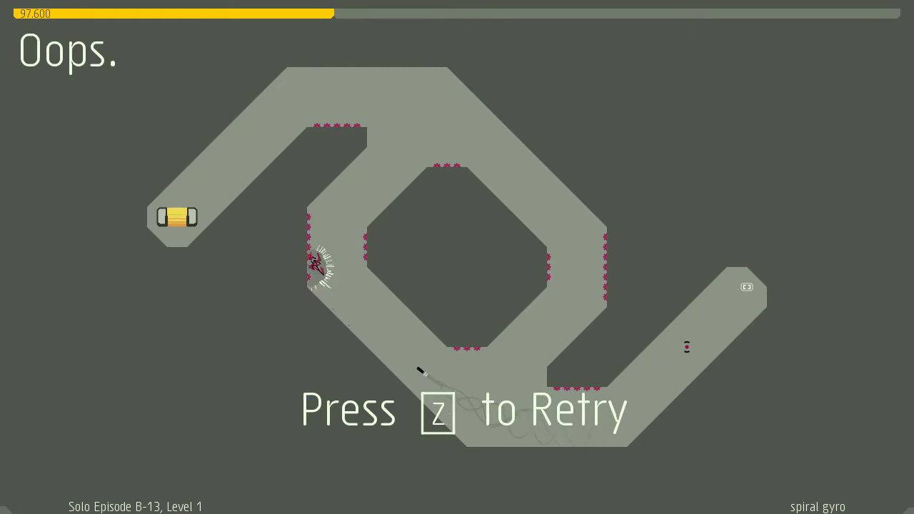
pyautogui.press('z')
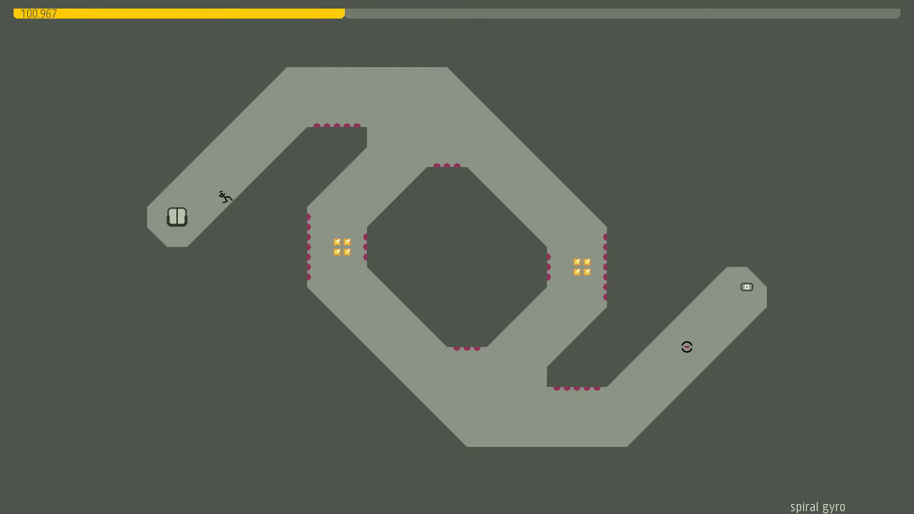
# Collect the right gold cluster and exit switch, die dodging the rocket, and restart.
pyautogui.press('Right')
pyautogui.press('z')
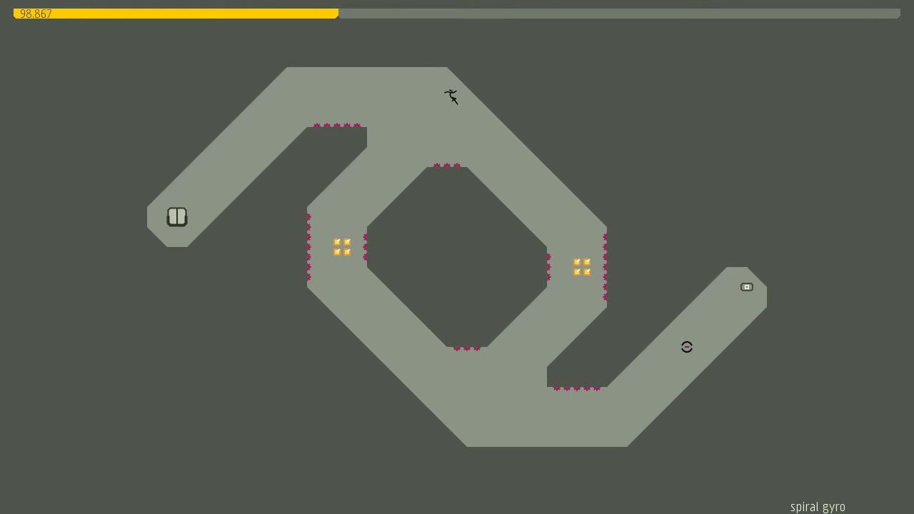
pyautogui.press('Right')
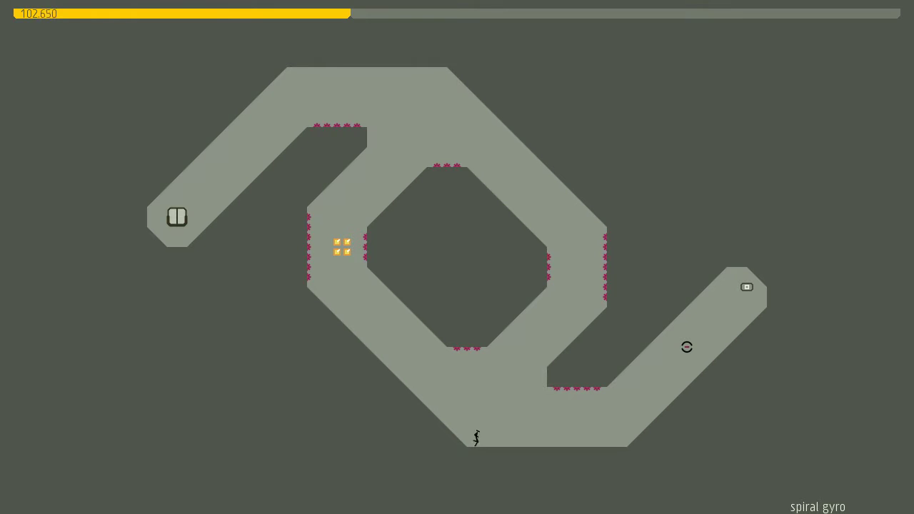
pyautogui.press('Right')
pyautogui.press('Right')
pyautogui.press('Left')
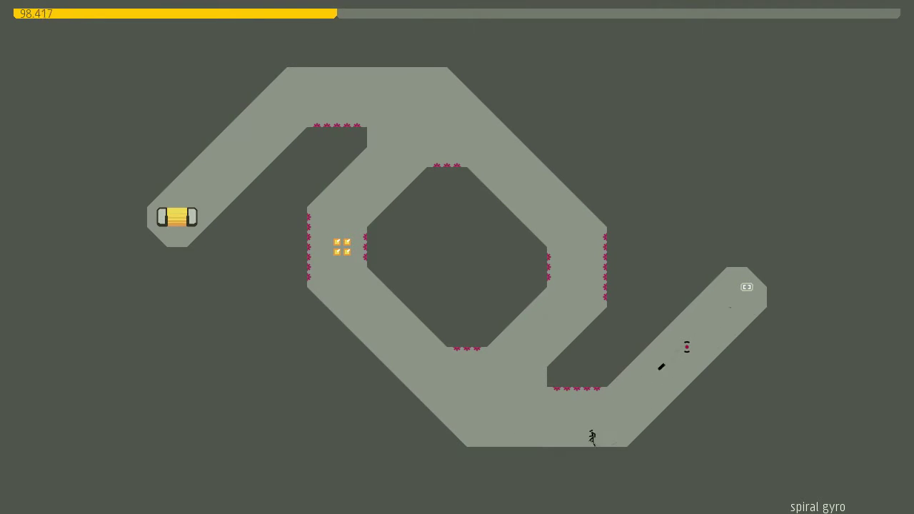
pyautogui.press('Left')
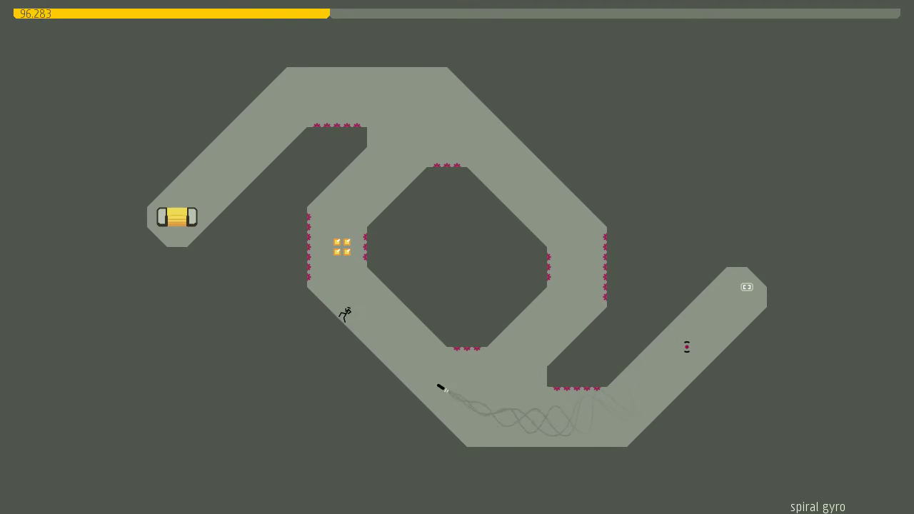
pyautogui.press('z')
# After dying on mines, clear spiral gyro and continue to Level 2, jagabees.
pyautogui.press('Right')
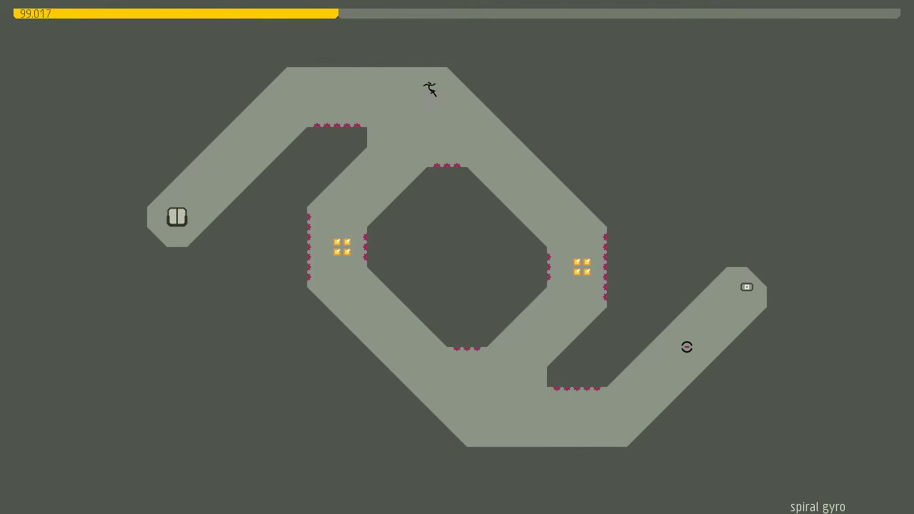
pyautogui.press('Right')
pyautogui.press('Right')
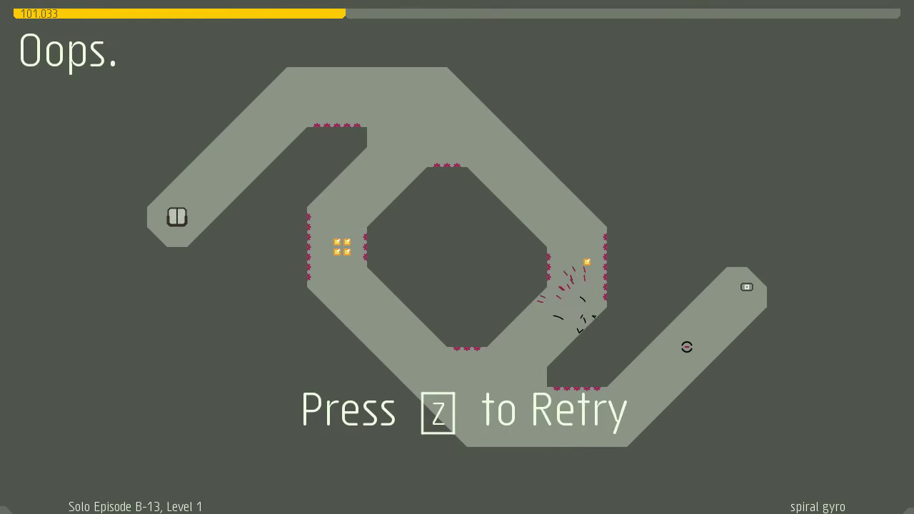
pyautogui.press('z')
pyautogui.press('Right')
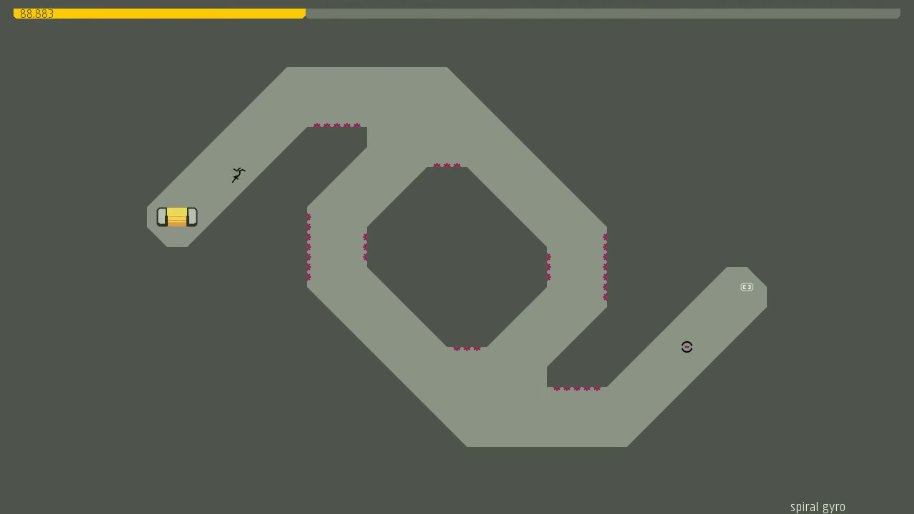
pyautogui.press('z')
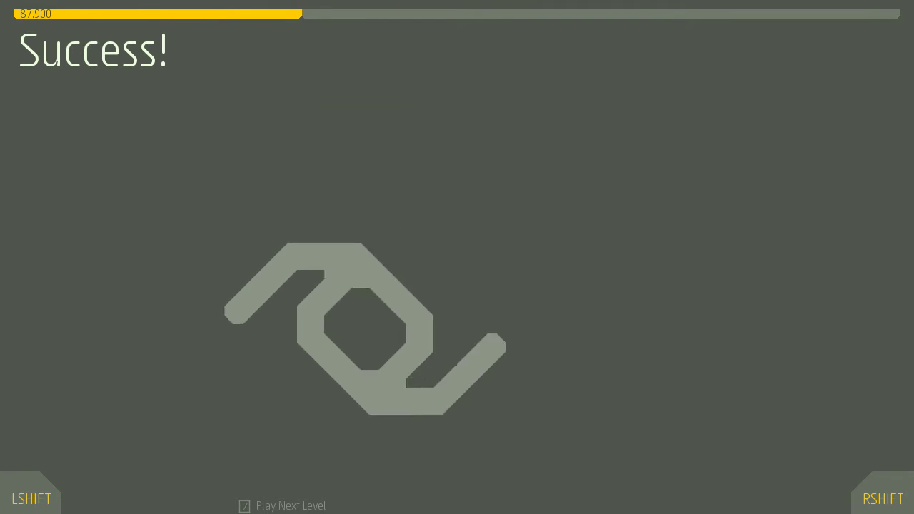
pyautogui.press('z')
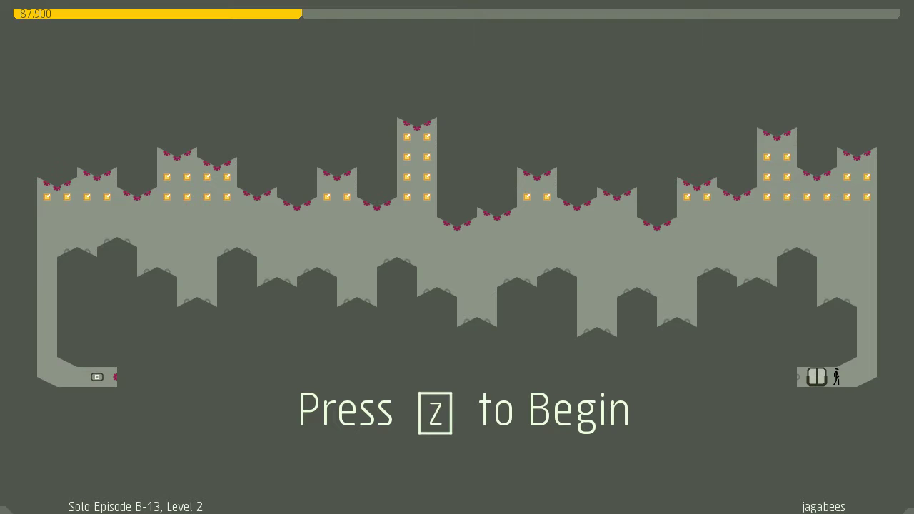
# Start jagabees and climb the right wall for gold, retrying once after dying.
pyautogui.press('z')
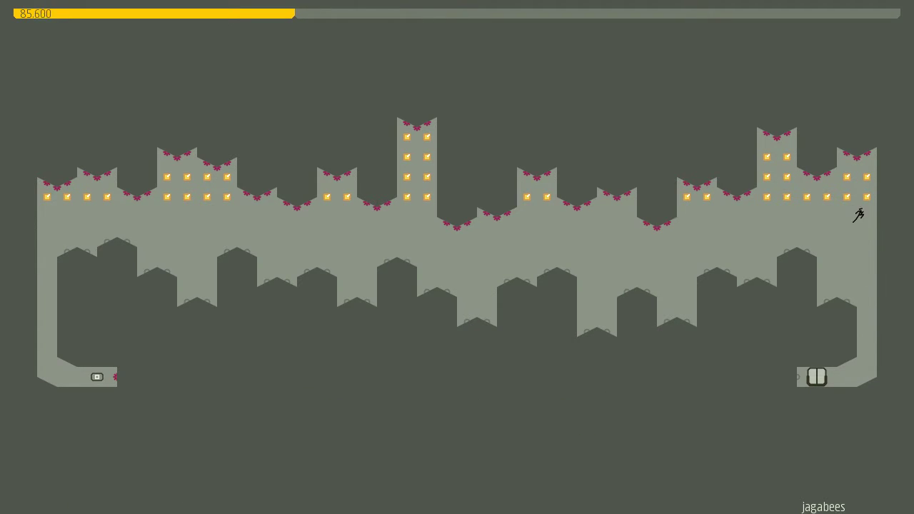
pyautogui.press('shift')
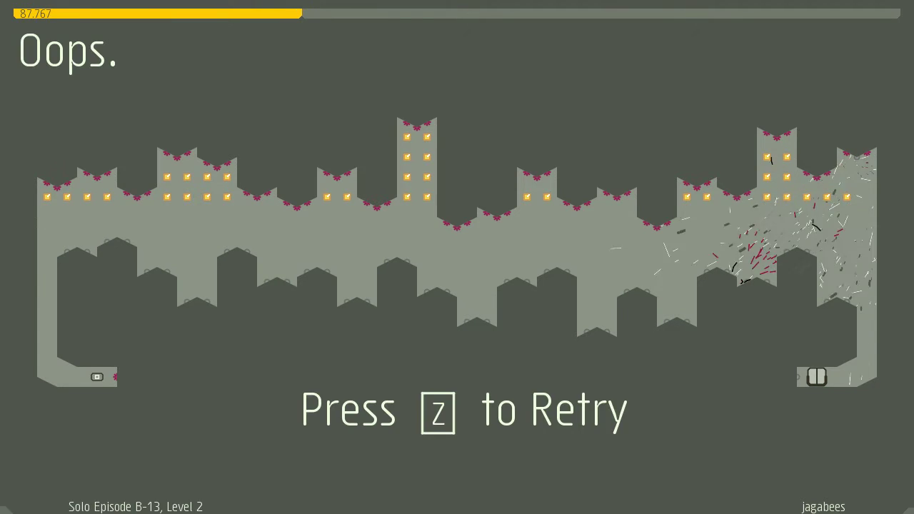
pyautogui.press('z')
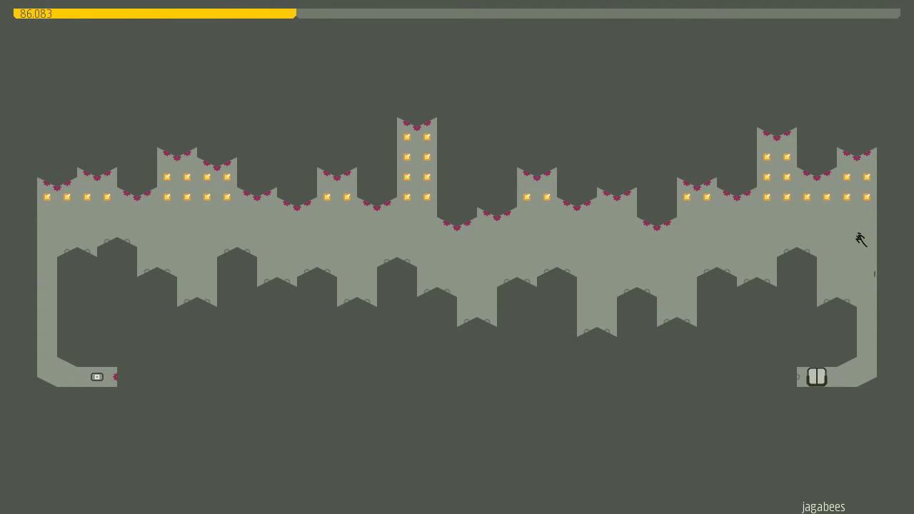
pyautogui.press('shift')
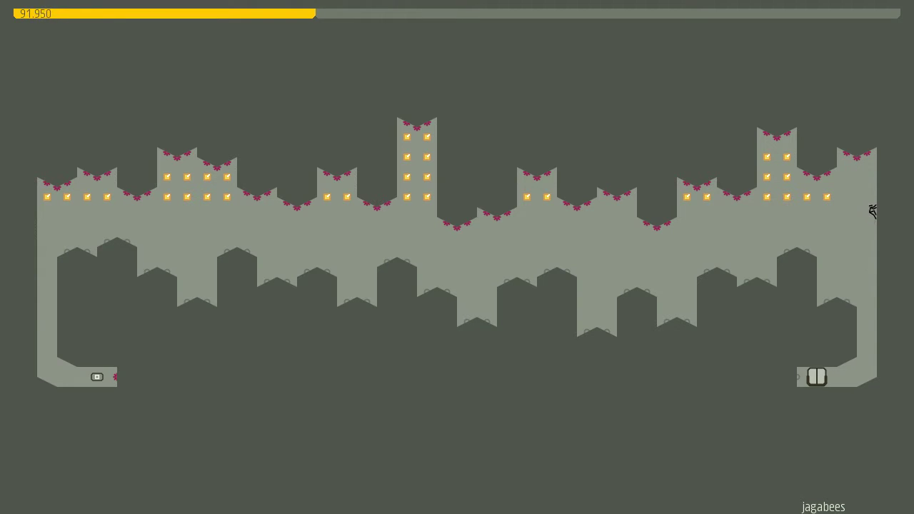
pyautogui.press('Left')
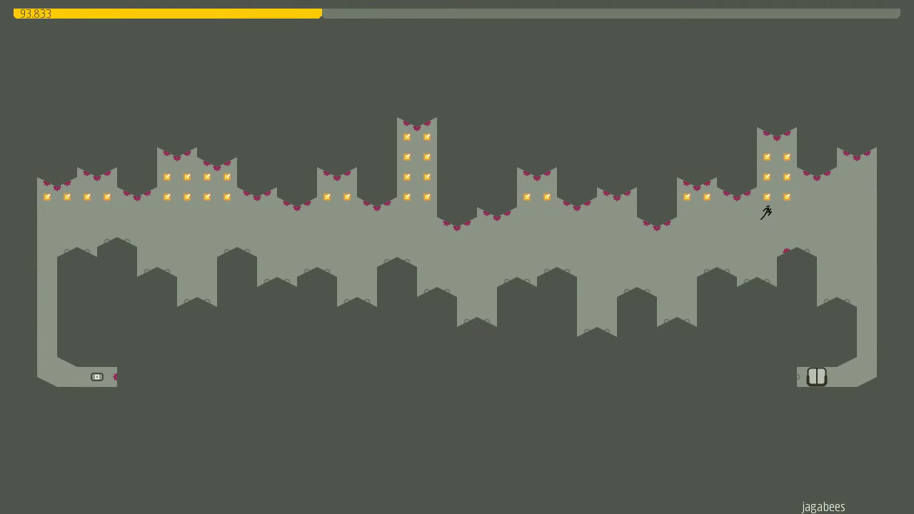
pyautogui.press('Right')
# On the next retry, grab the right-wall gold and run left along the gold row.
pyautogui.press('z')
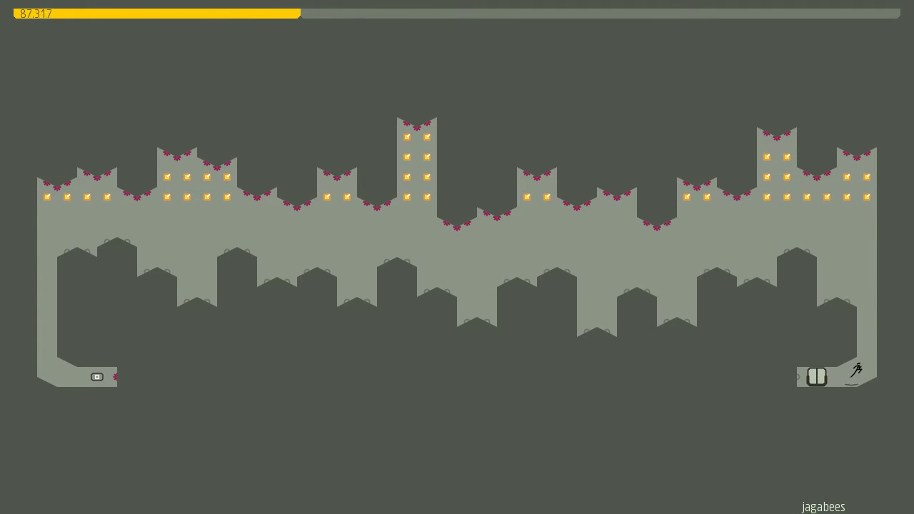
pyautogui.press('shift')
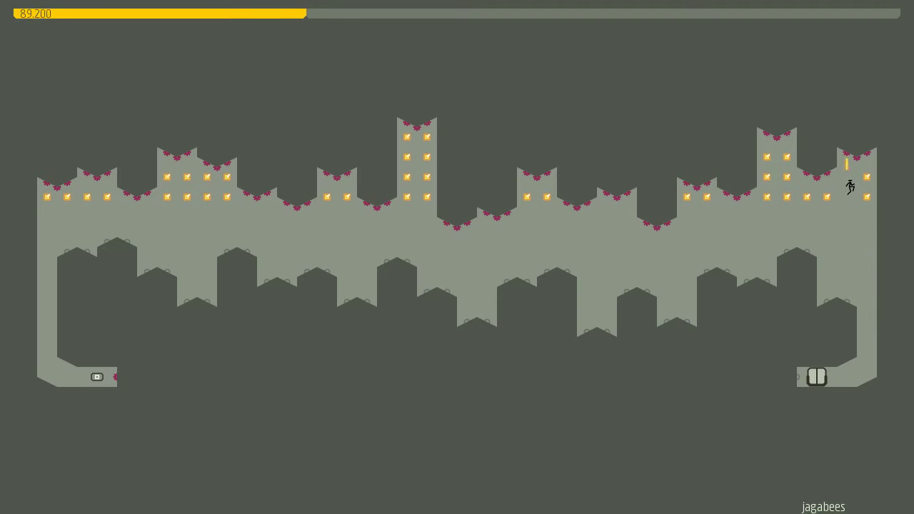
pyautogui.press('Right')
pyautogui.press('shift')
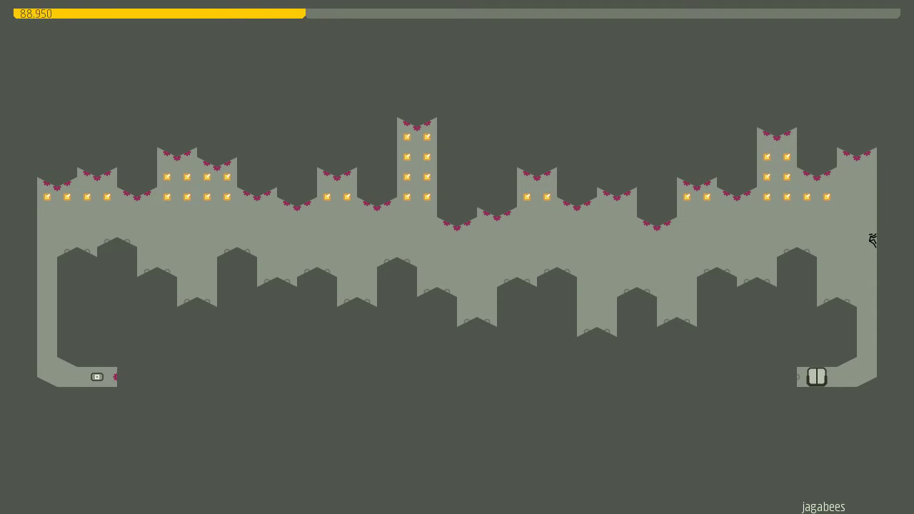
pyautogui.press('Left')
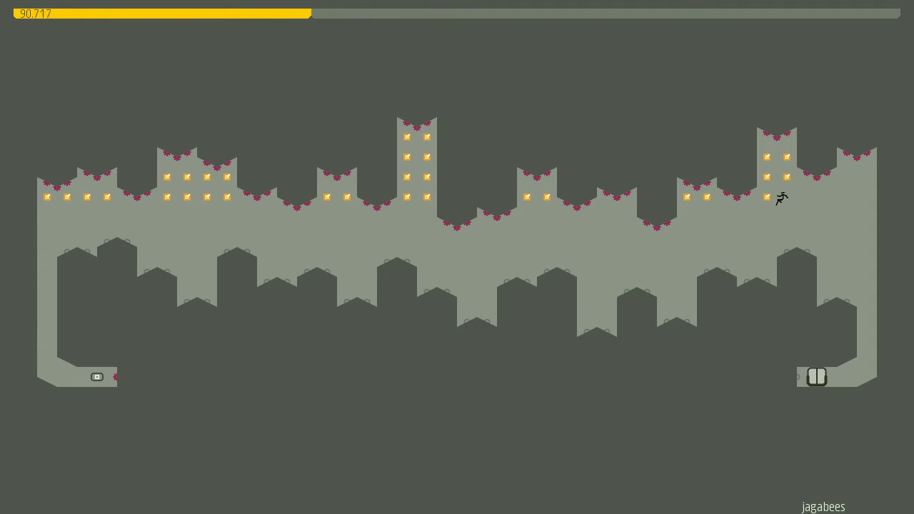
pyautogui.press('Left')
pyautogui.press('Left')
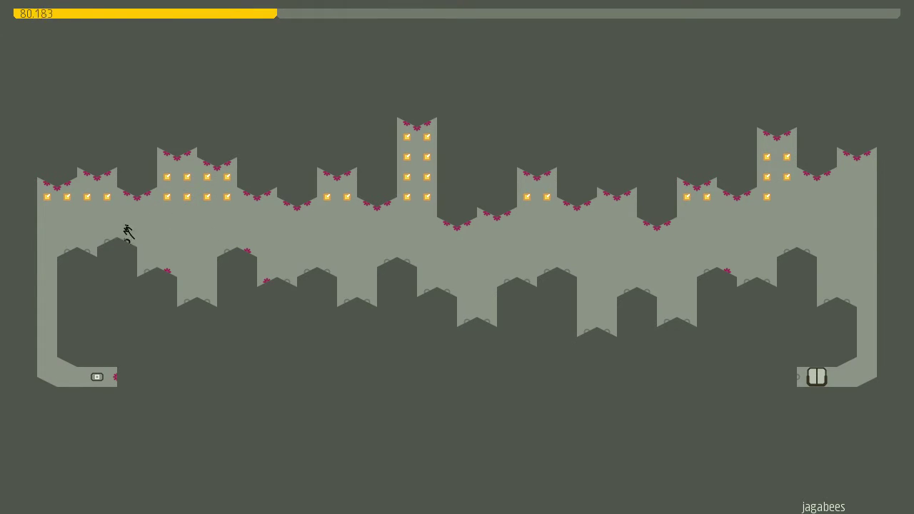
# Collect nearby gold, hit the door switch, wall-jump for ceiling gold, and retry after dying on mines.
pyautogui.press('Left')
pyautogui.press('Right')
pyautogui.press('Left')
pyautogui.press('shift')
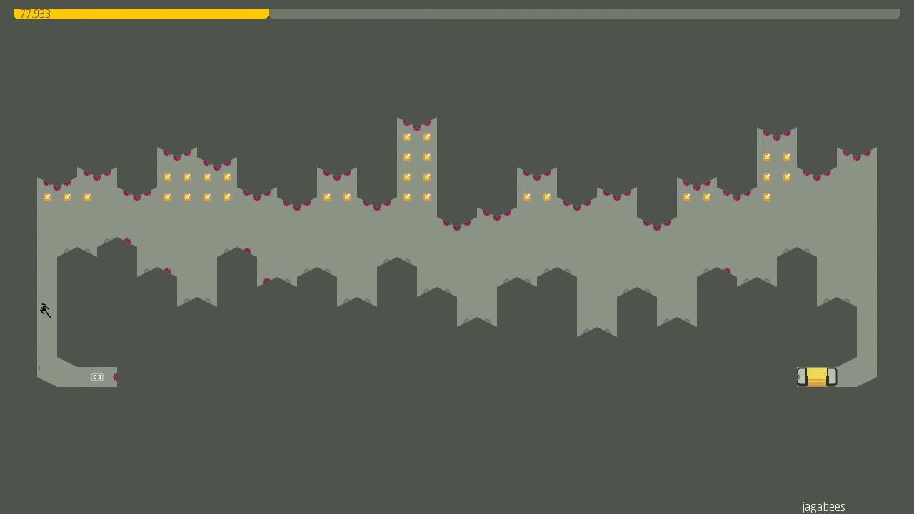
pyautogui.press('shift')
pyautogui.press('Right')
pyautogui.press('shift')
pyautogui.press('Left')
pyautogui.press('Right')
pyautogui.press('Right')
pyautogui.press('z')
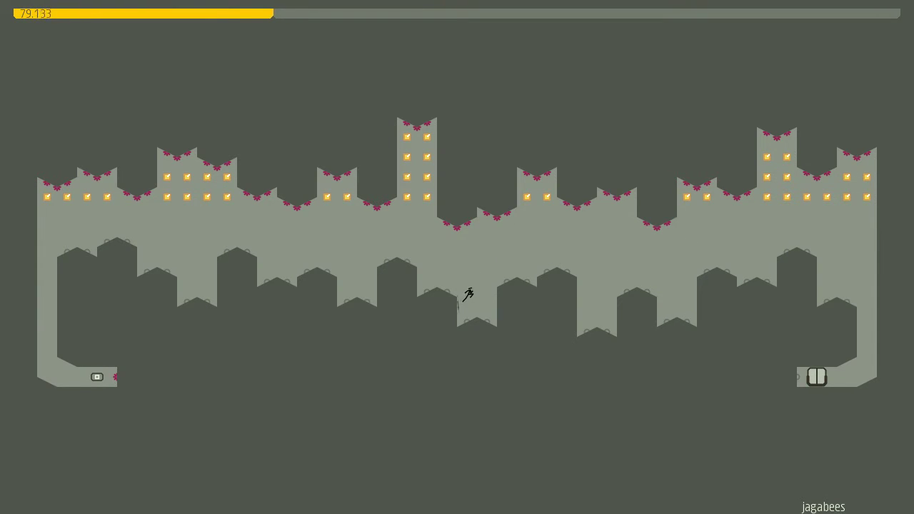
# Gather the upper-left gold, open the exit, and continue from Success to rumpled slitscan.
pyautogui.press('Left')
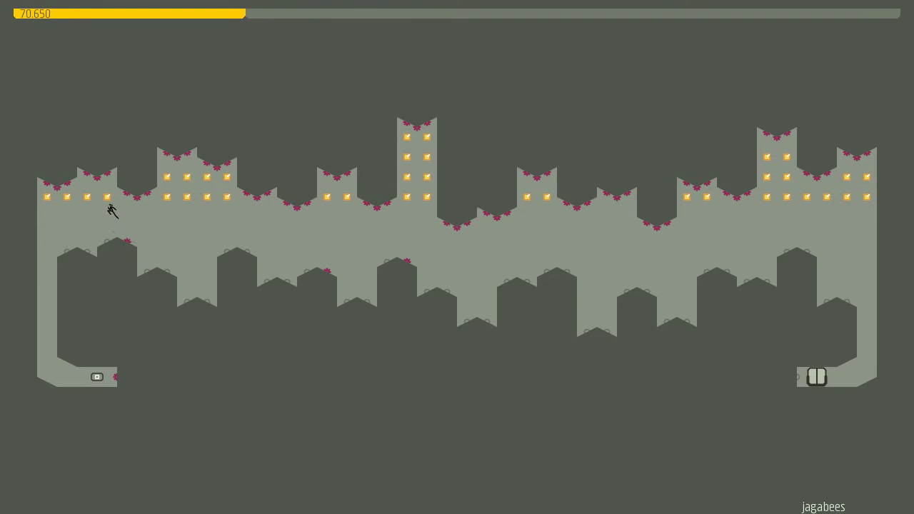
pyautogui.press('Left')
pyautogui.press('Right')
pyautogui.press('shift')
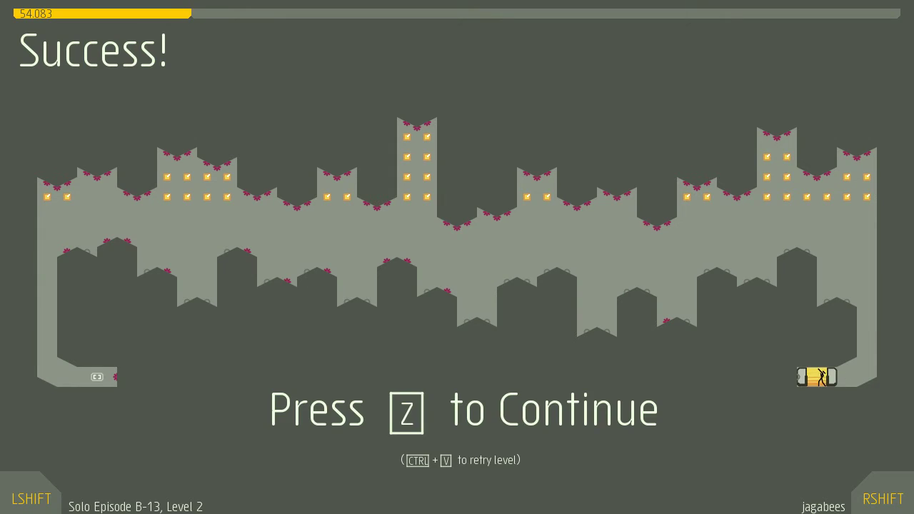
pyautogui.press('z')
pyautogui.press('z')
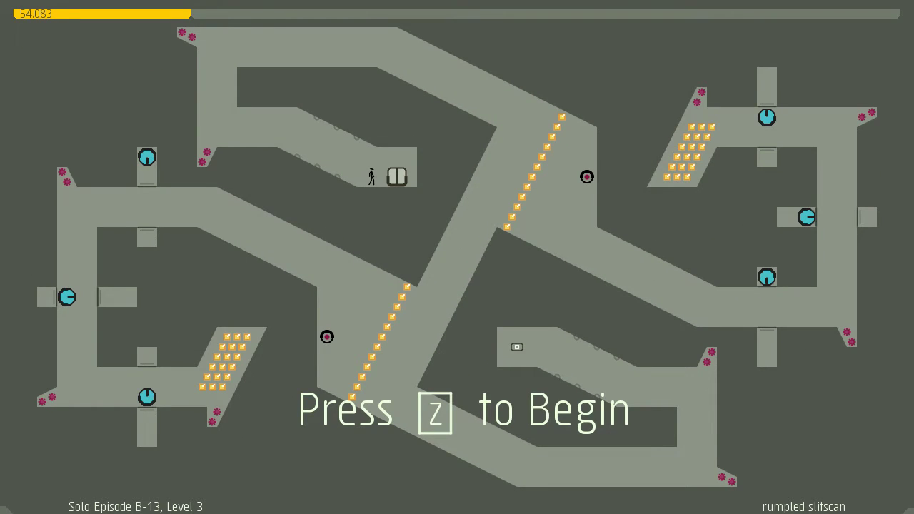
# Start rumpled slitscan, run along the sloped corridor, and retry after the first death.
pyautogui.press('z')
pyautogui.press('Left')
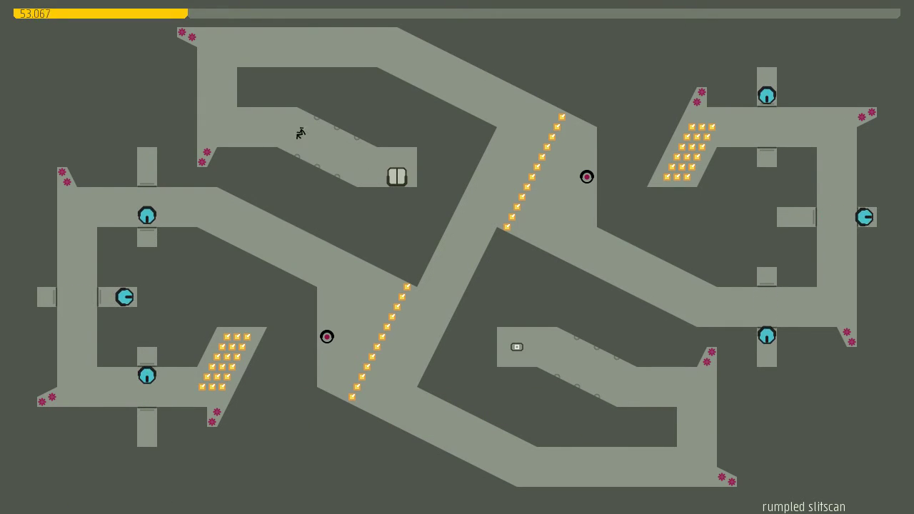
pyautogui.press('Right')
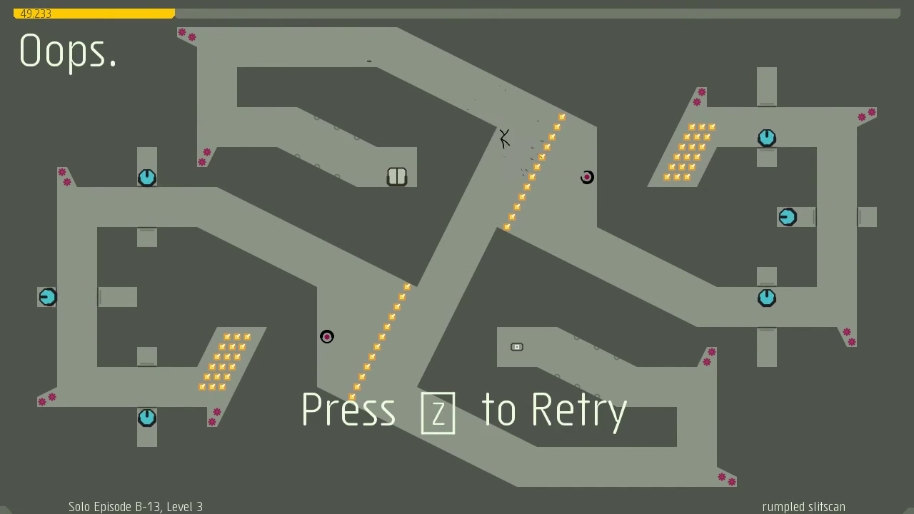
pyautogui.press('z')
pyautogui.press('Left')
pyautogui.press('Left')
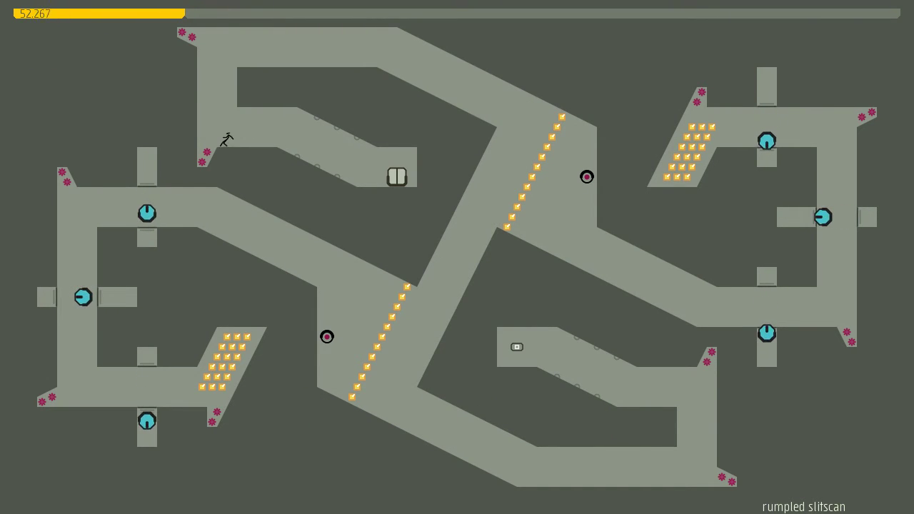
# Run down the gold corridor to the lower right and climb the right vertical corridor.
pyautogui.press('Right')
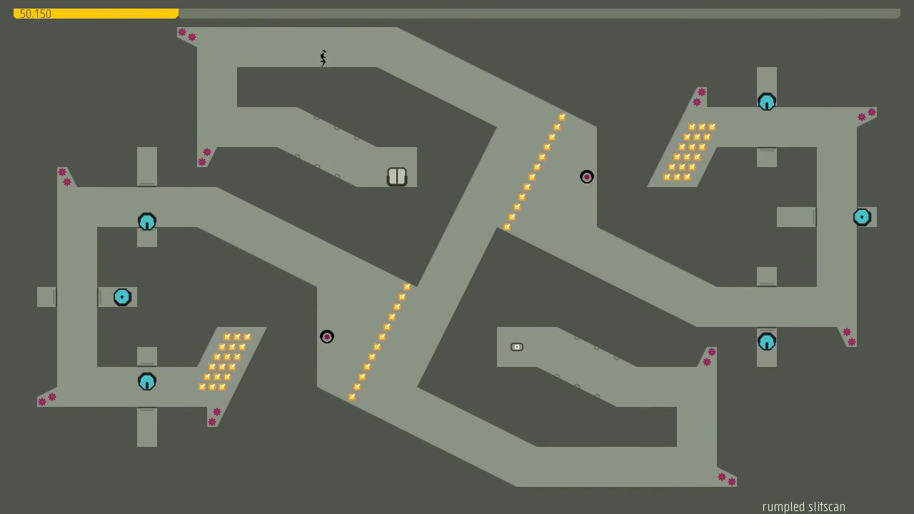
pyautogui.press('Right')
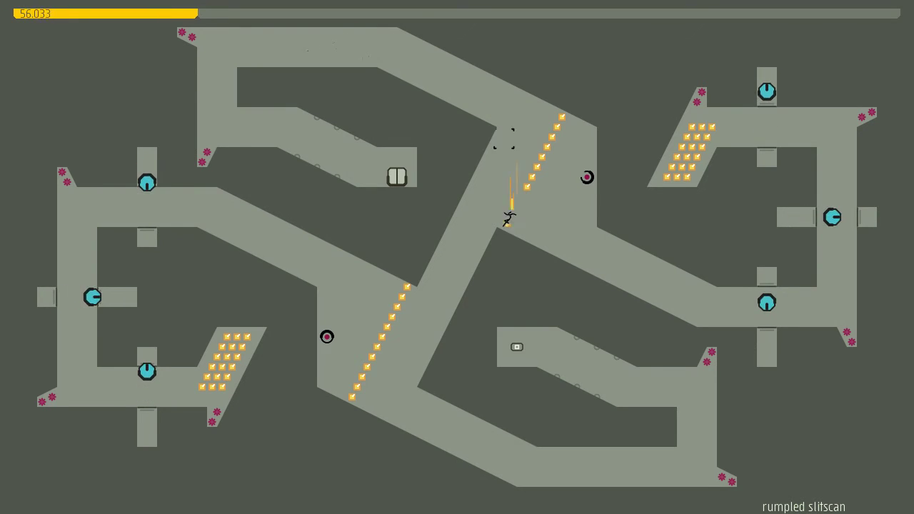
pyautogui.press('Right')
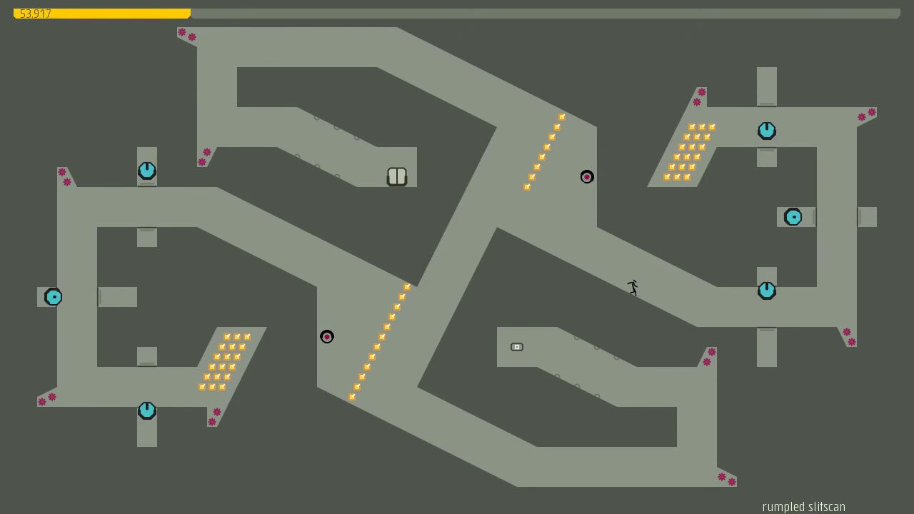
pyautogui.press('Right')
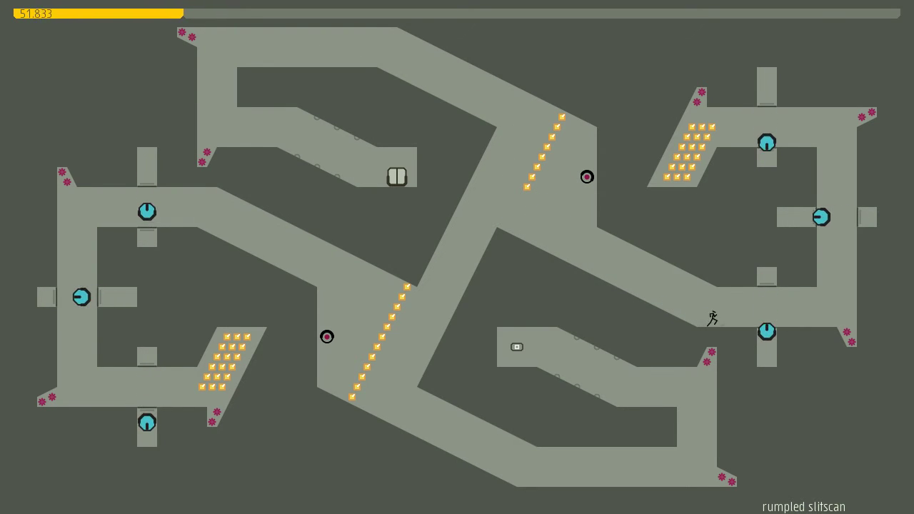
pyautogui.press('Right')
pyautogui.press('shift')
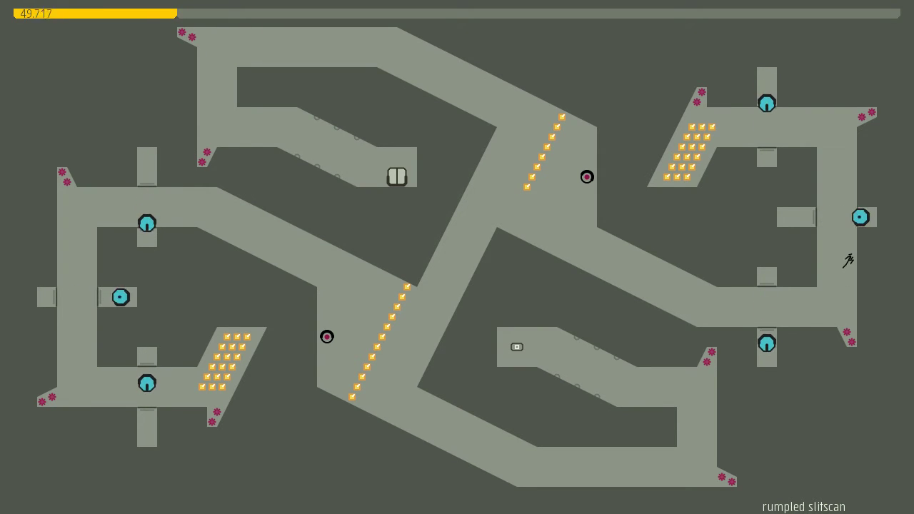
pyautogui.press('shift')
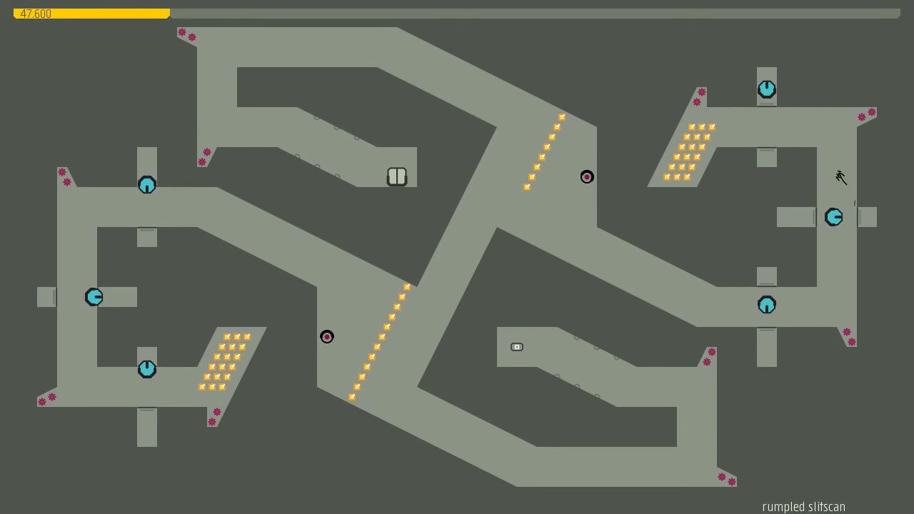
pyautogui.press('Left')
# Grab the upper-right gold cluster, run back along the lower corridor, and retry after dying.
pyautogui.press('Left')
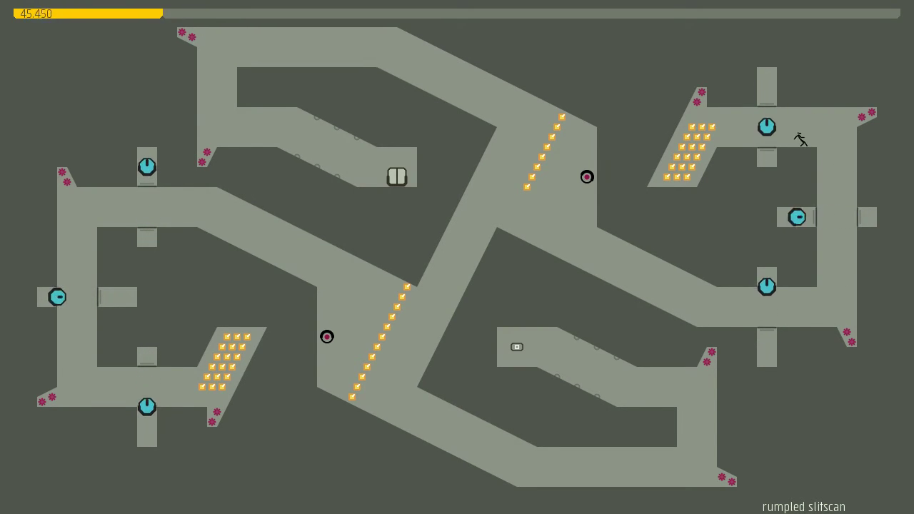
pyautogui.press('Left')
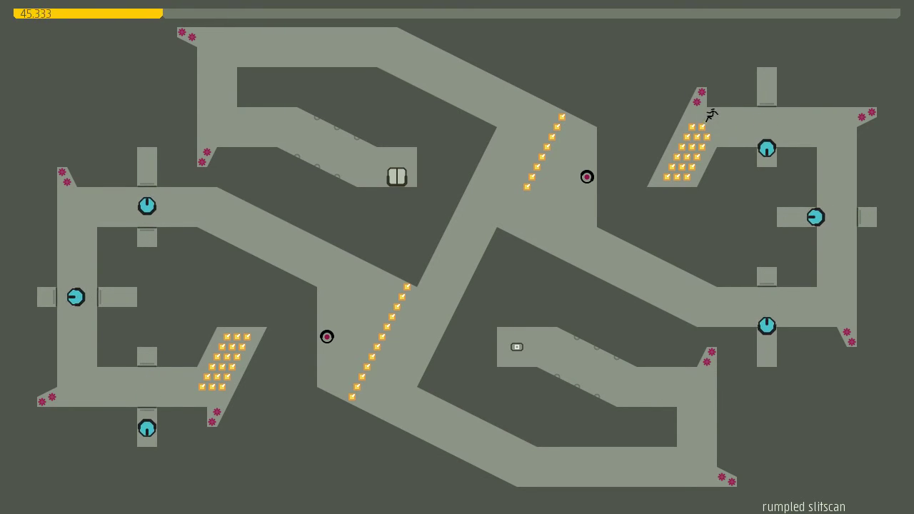
pyautogui.press('Right')
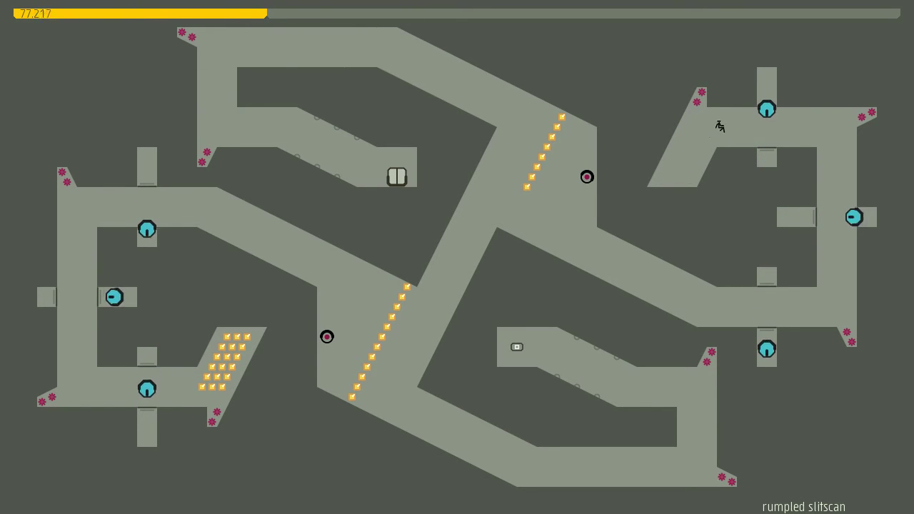
pyautogui.press('shift')
pyautogui.press('Right')
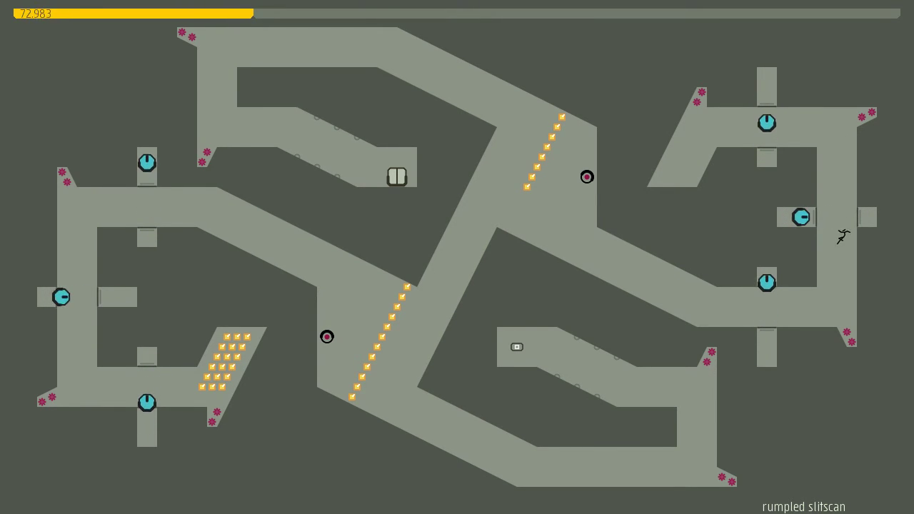
pyautogui.press('Left')
pyautogui.press('Left')
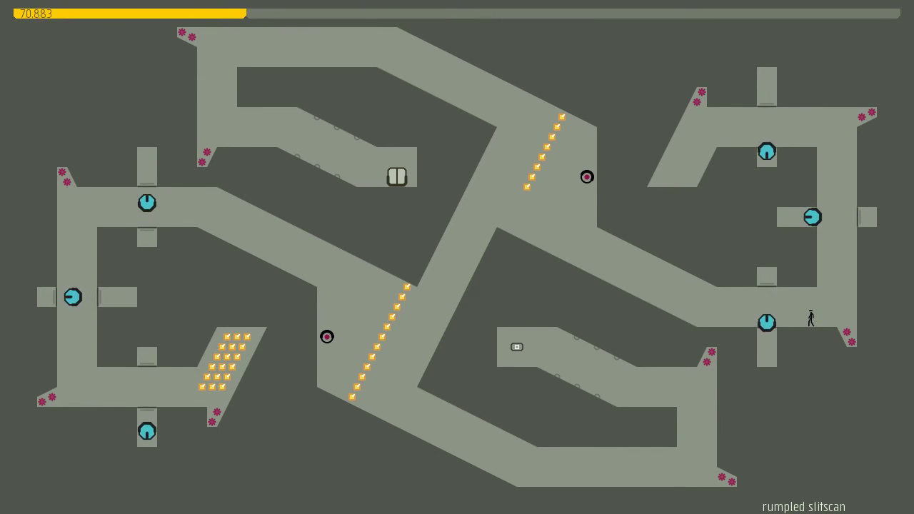
pyautogui.press('Left')
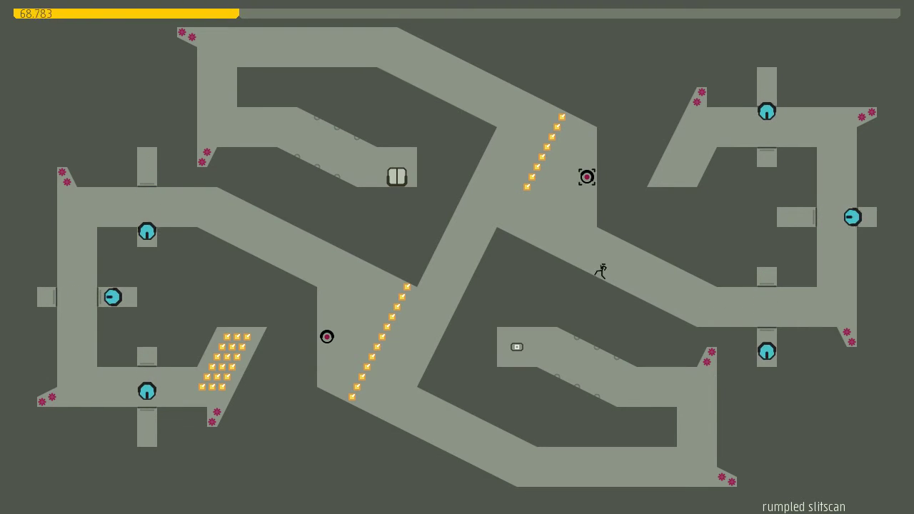
pyautogui.press('Right')
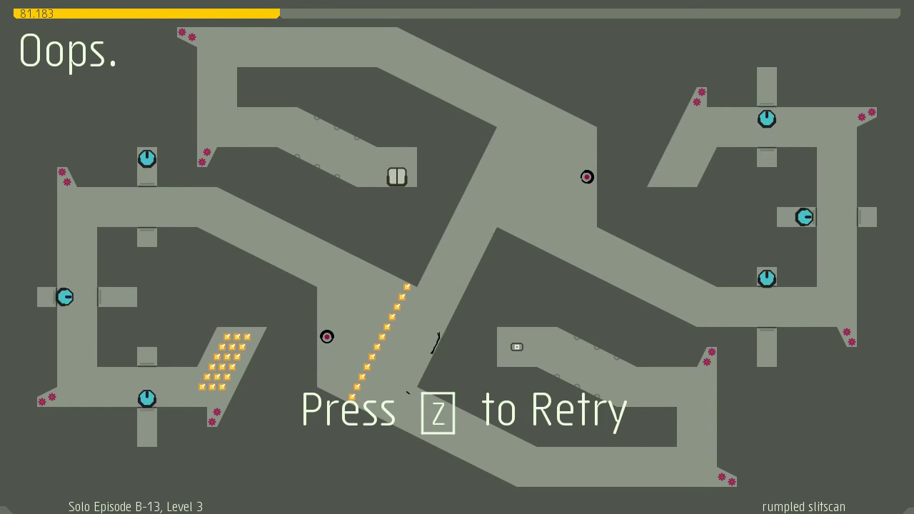
pyautogui.press('z')
# Head up and along the top corridor, then retry after dying.
pyautogui.press('Left')
pyautogui.press('shift')
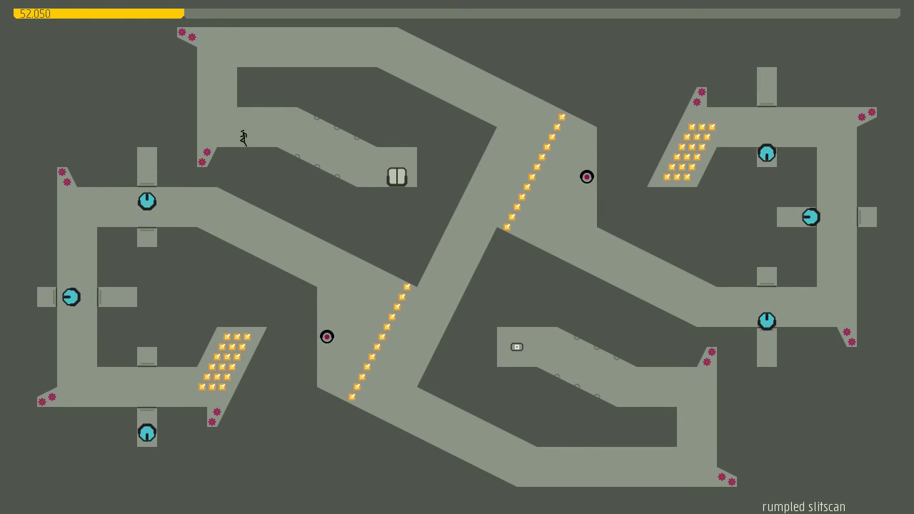
pyautogui.press('Right')
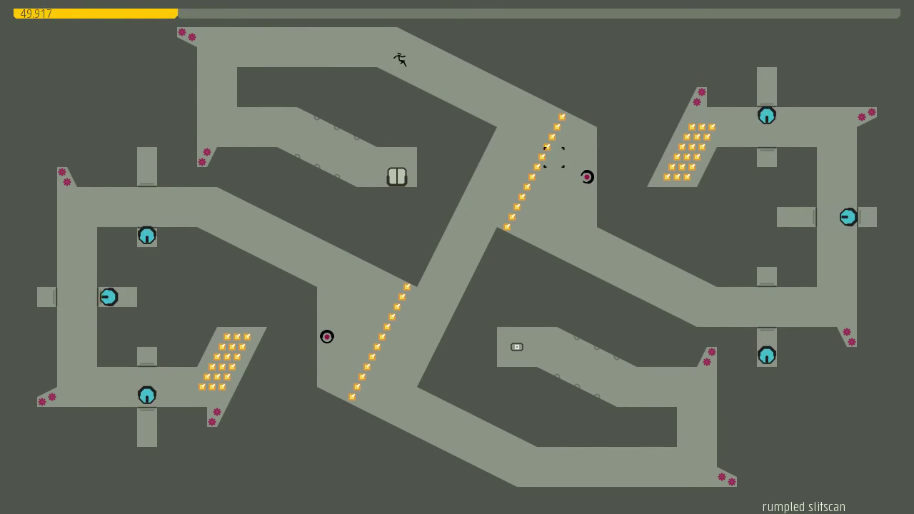
pyautogui.press('z')
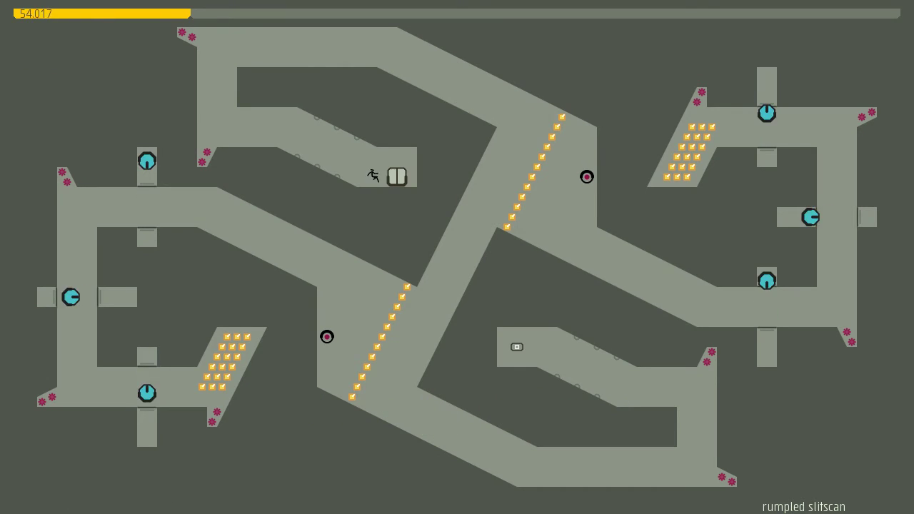
pyautogui.press('Left')
# Reach the top corridor, slide down the diagonal collecting gold, and climb the right corridor.
pyautogui.press('shift')
pyautogui.press('Left')
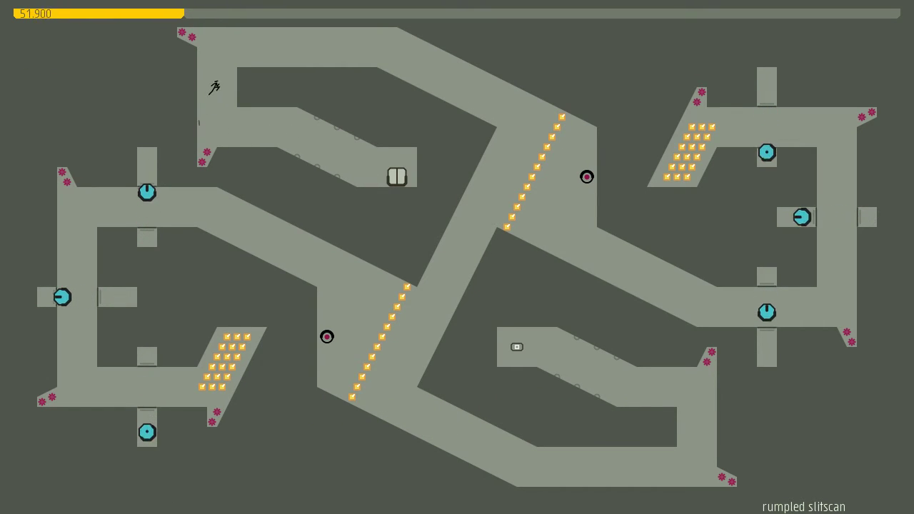
pyautogui.press('Right')
pyautogui.press('Right')
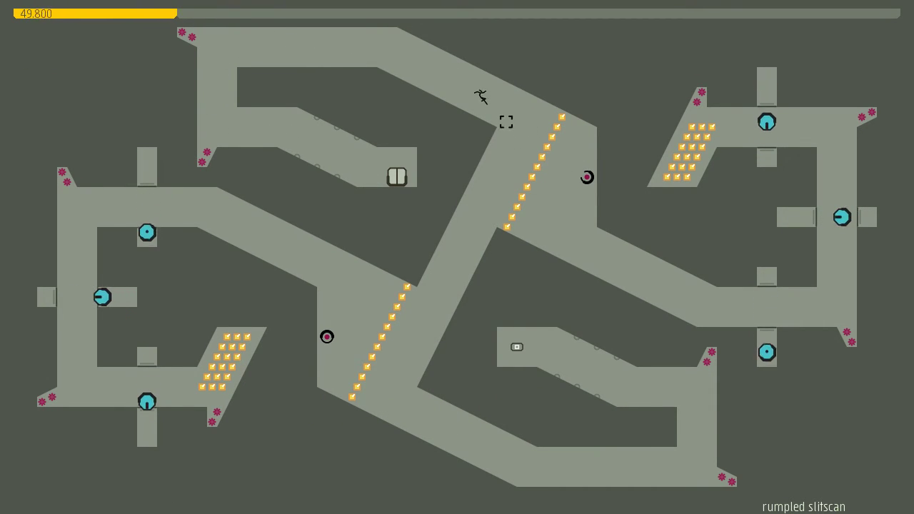
pyautogui.press('Right')
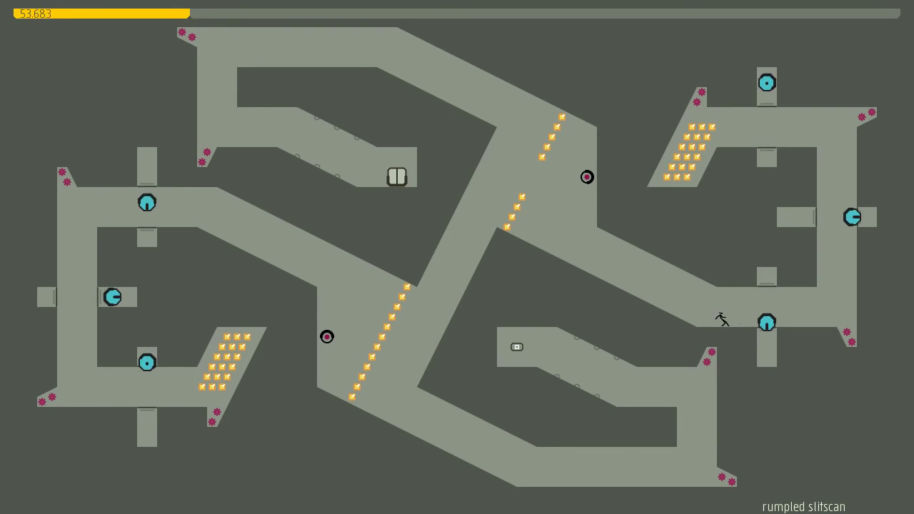
pyautogui.press('Right')
pyautogui.press('shift')
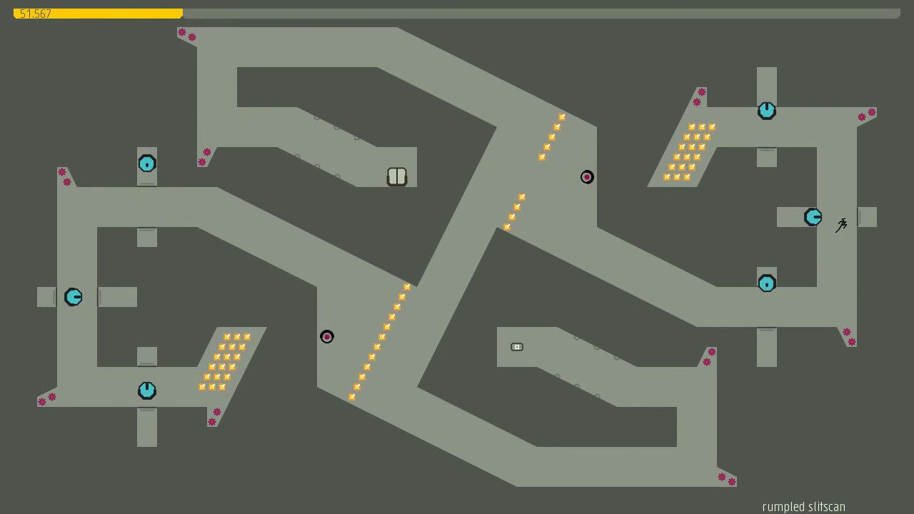
pyautogui.press('Up')
# Collect the upper-right gold cluster and drop down the right corridor.
pyautogui.press('Left')
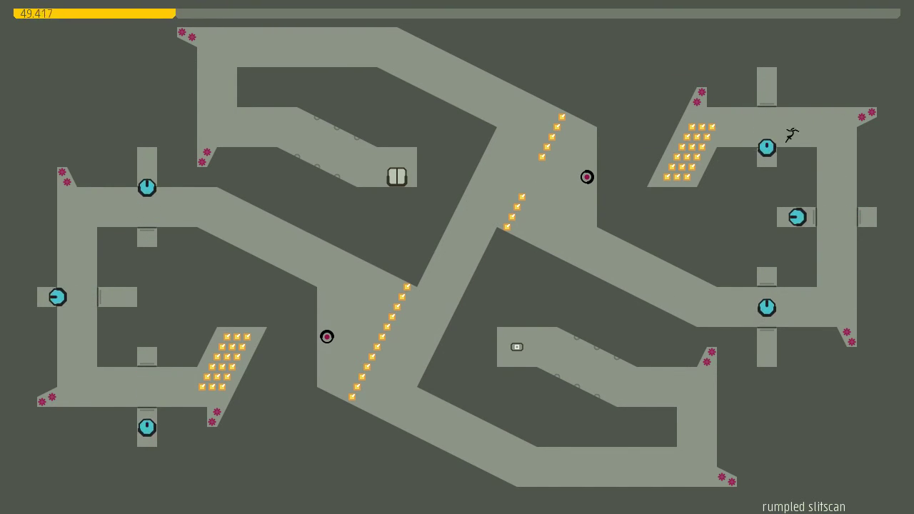
pyautogui.press('Left')
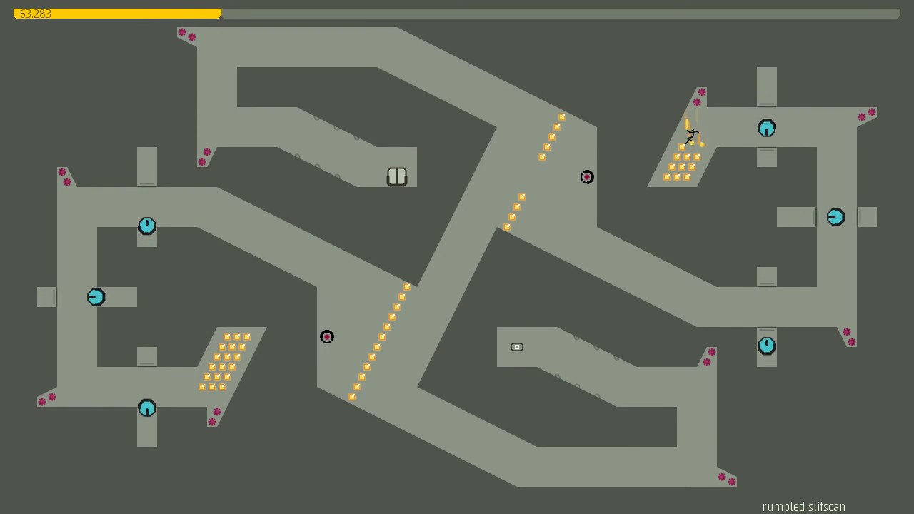
pyautogui.press('Right')
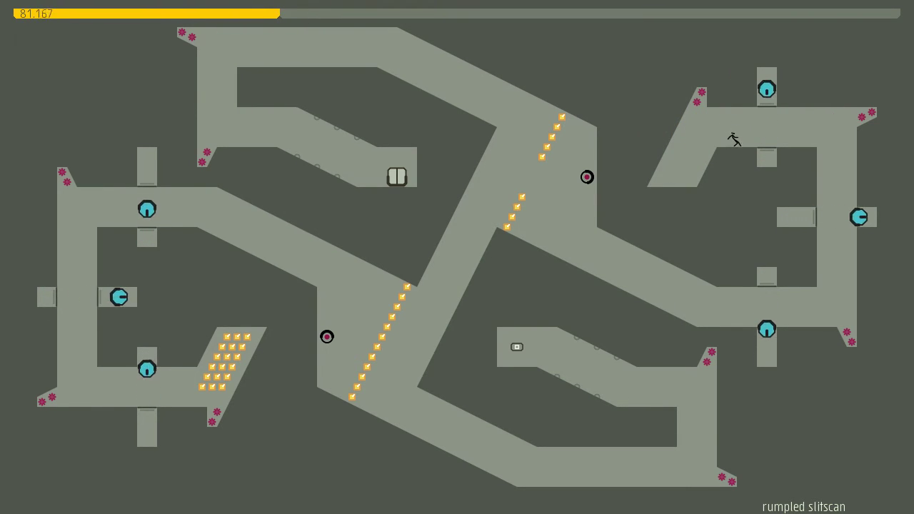
pyautogui.press('shift')
pyautogui.press('Right')
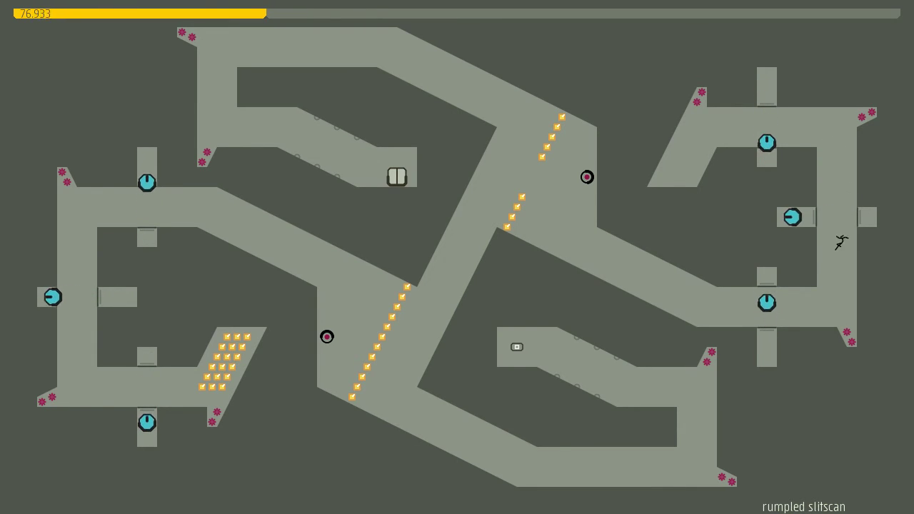
pyautogui.press('Left')
pyautogui.press('Left')
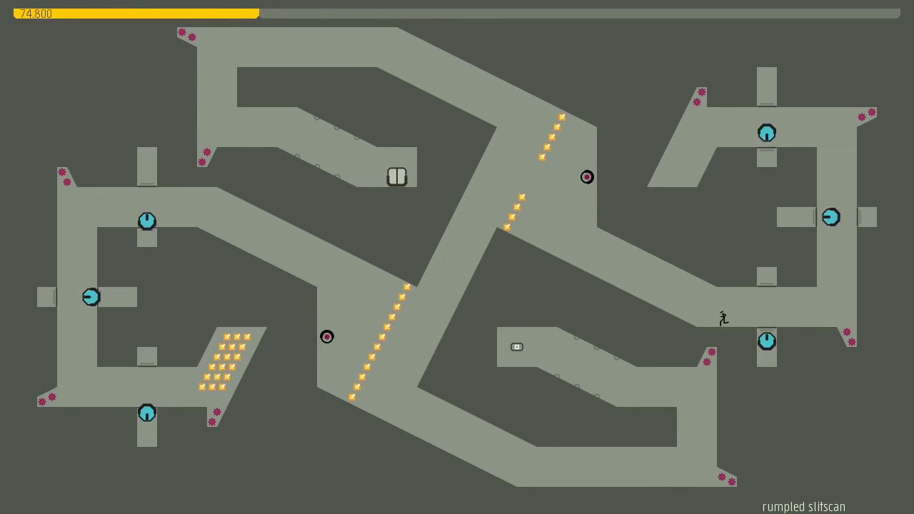
pyautogui.press('Left')
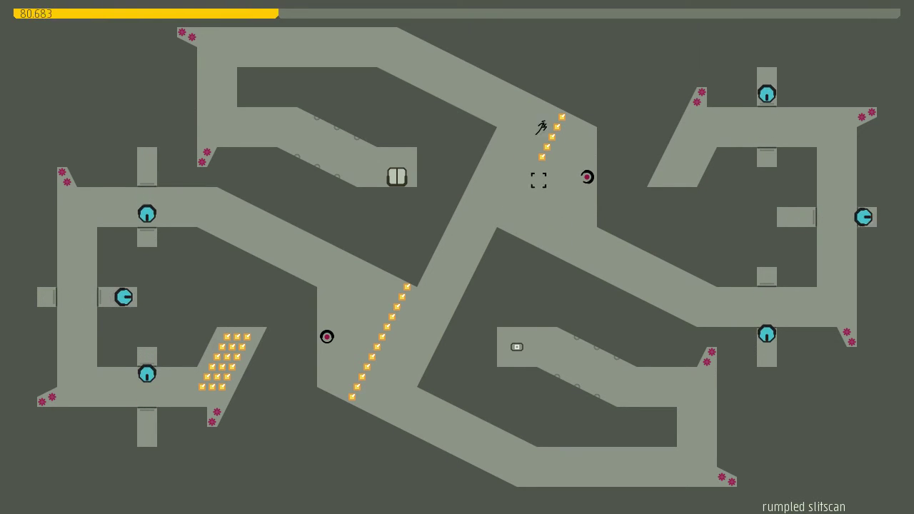
# Jump along the diagonal corridor for gold, then restart after dying.
pyautogui.press('shift')
pyautogui.press('Right')
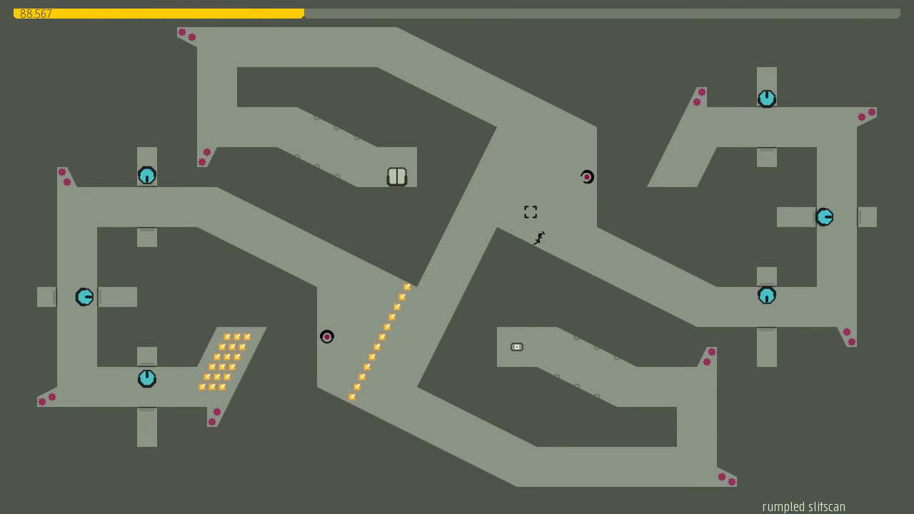
pyautogui.press('Left')
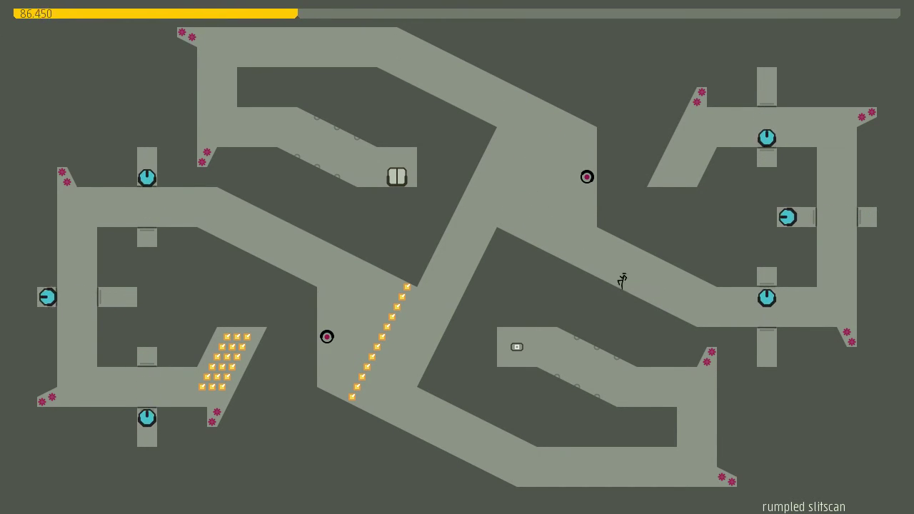
pyautogui.press('shift')
pyautogui.press('Left')
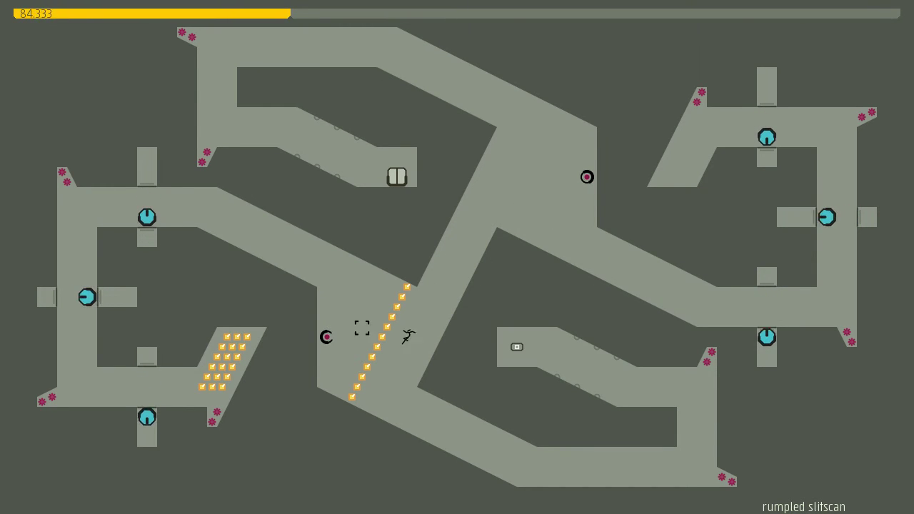
pyautogui.press('z')
# Begin a fresh run up-left from spawn, then descend the diagonal collecting gold.
pyautogui.press('Left')
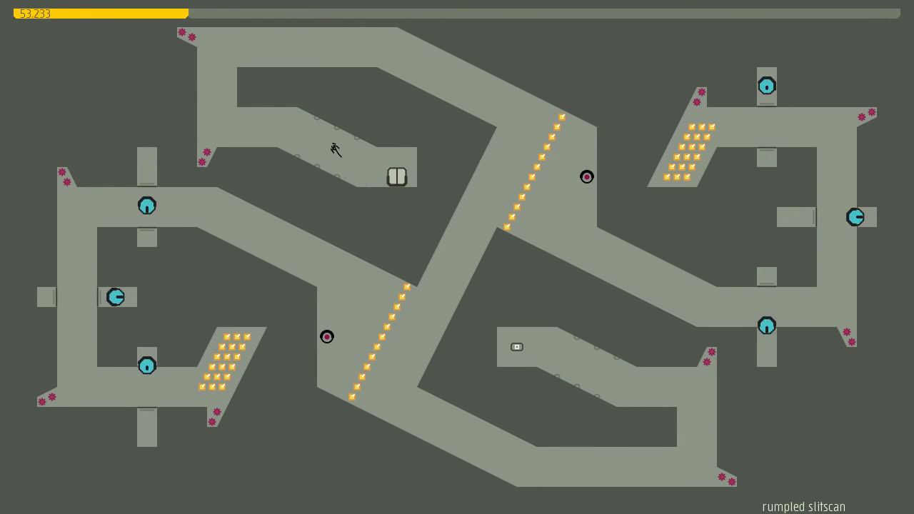
pyautogui.press('shift')
pyautogui.press('shift')
pyautogui.press('Right')
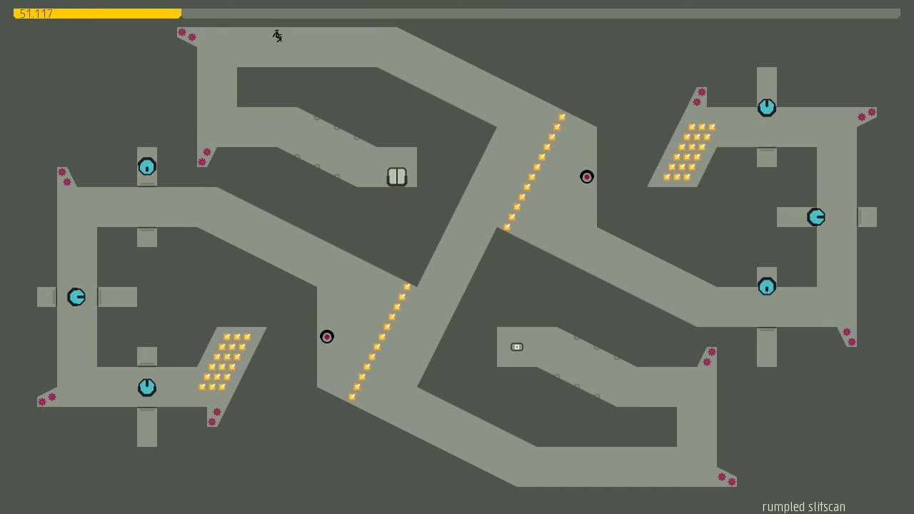
pyautogui.press('Right')
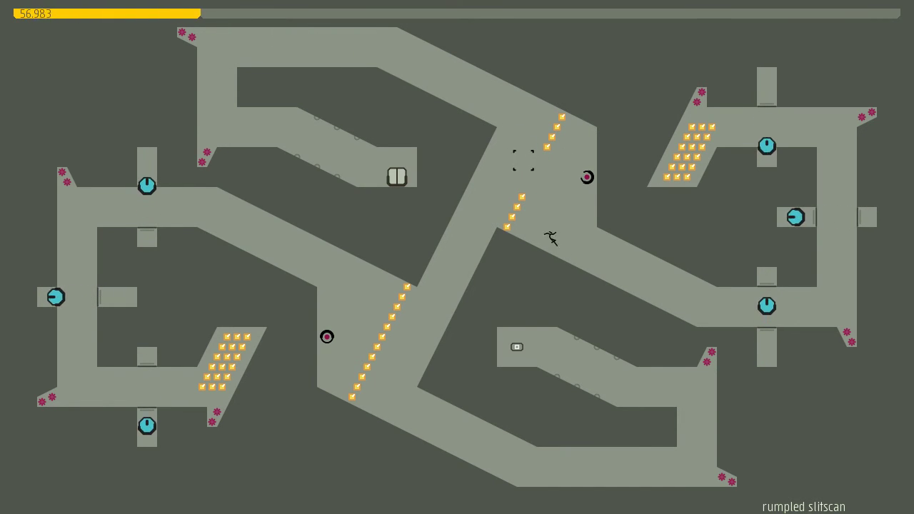
pyautogui.press('Right')
pyautogui.press('shift')
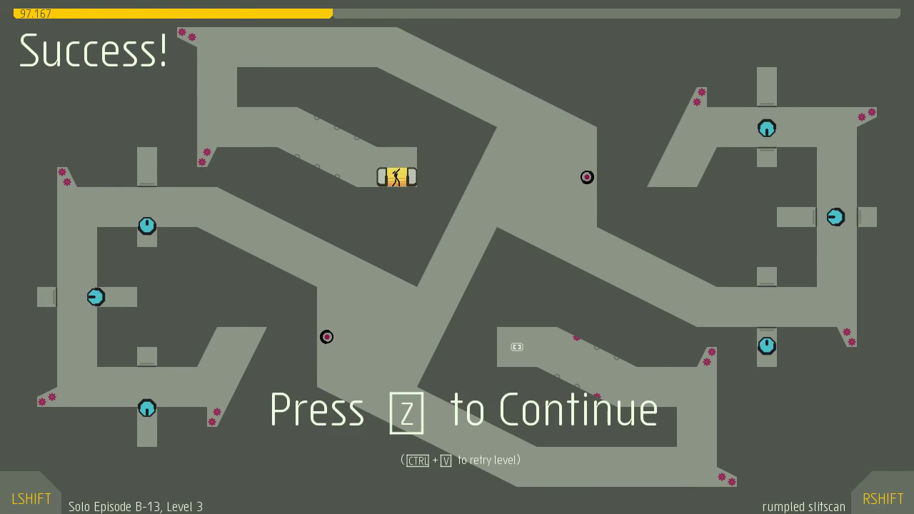
# Continue from the rumpled slitscan Success screen to load level 4, the algorithm.
pyautogui.press('z')
pyautogui.press('z')
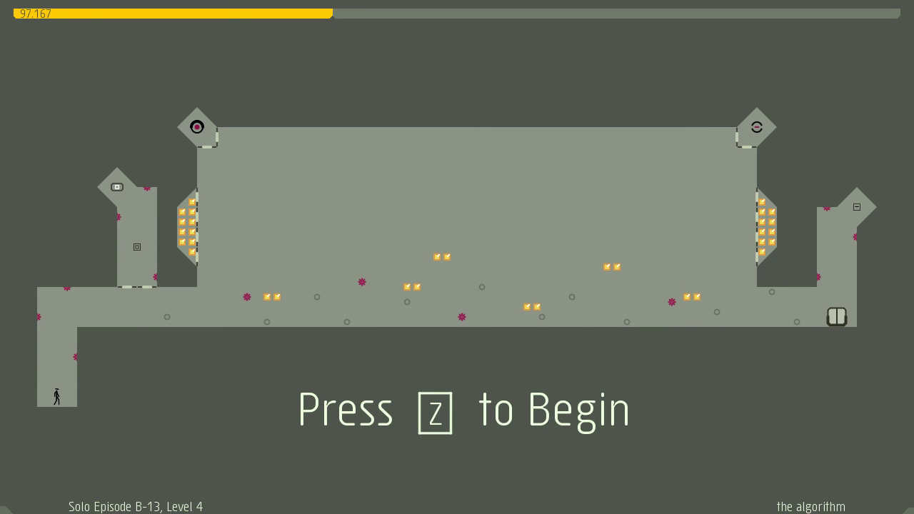
# Begin the algorithm level from its start prompt.
pyautogui.press('z')
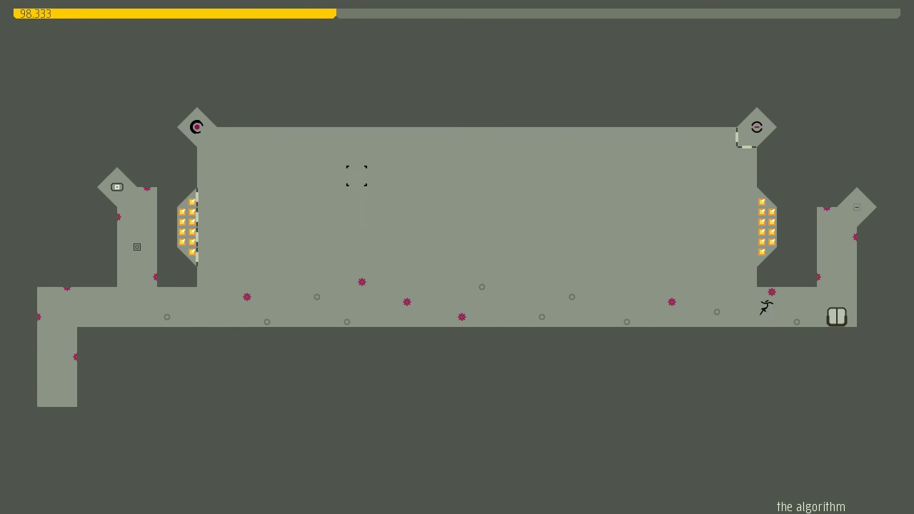
# Grab the right-wall gold, hit the exit switch, and run to the left gold column.
pyautogui.press('Right')
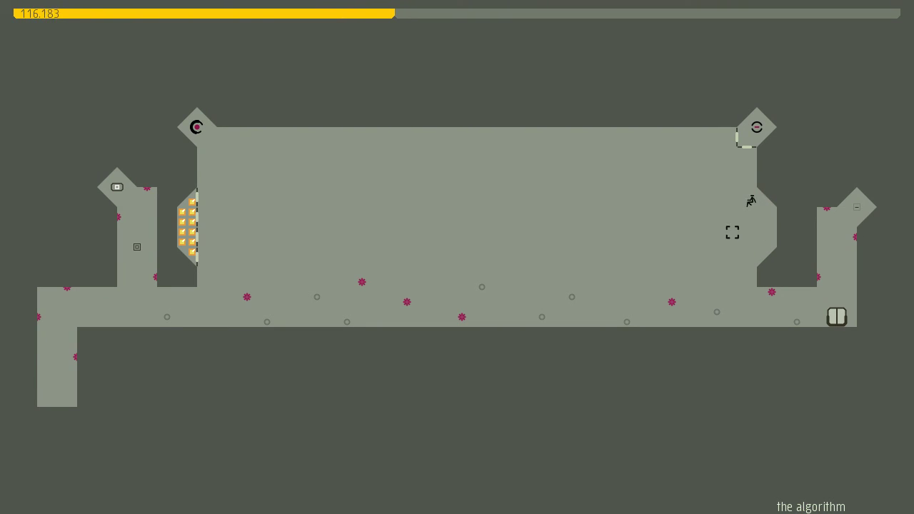
pyautogui.press('Left')
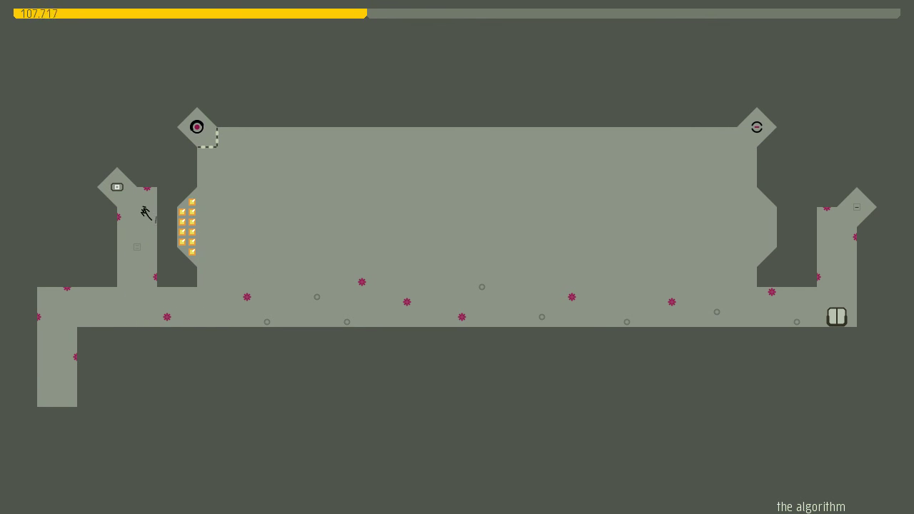
pyautogui.press('Left')
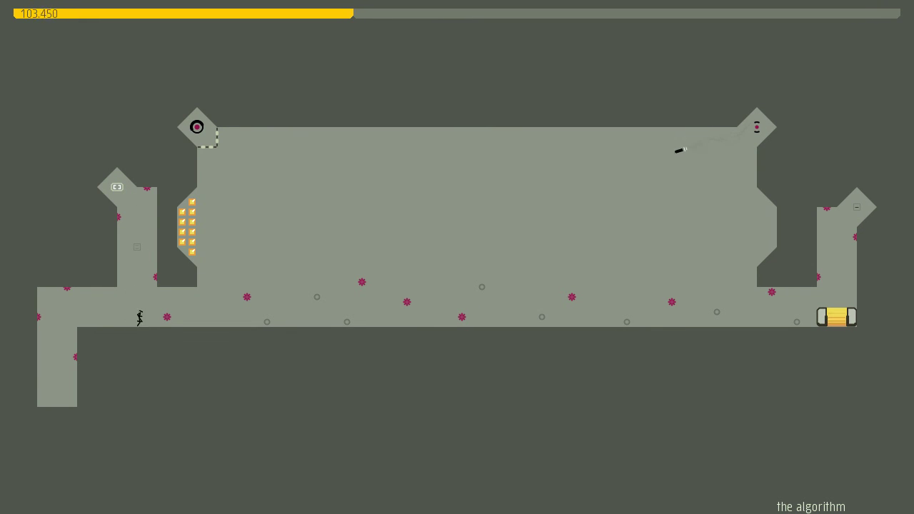
pyautogui.press('Left')
pyautogui.press('shift')
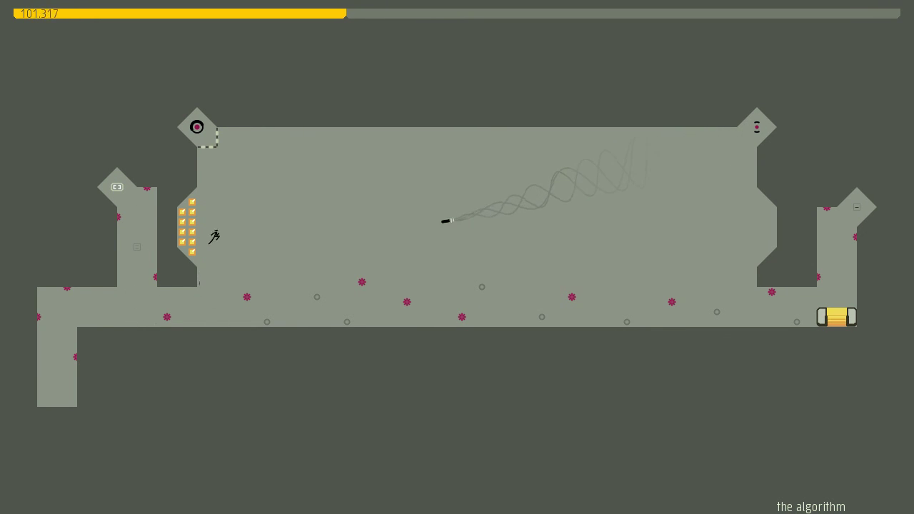
# Wall-jump the left gold column, run right into the exit, and continue to results.
pyautogui.press('shift')
pyautogui.press('Right')
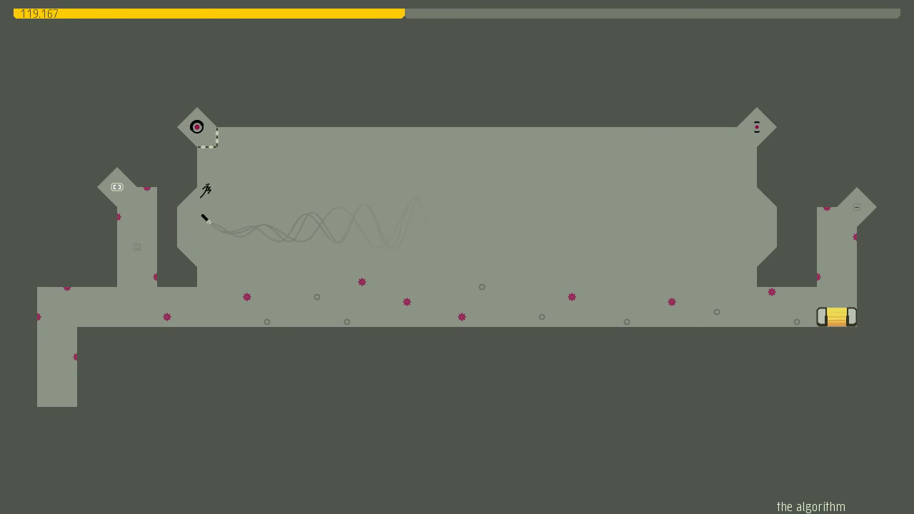
pyautogui.press('Right')
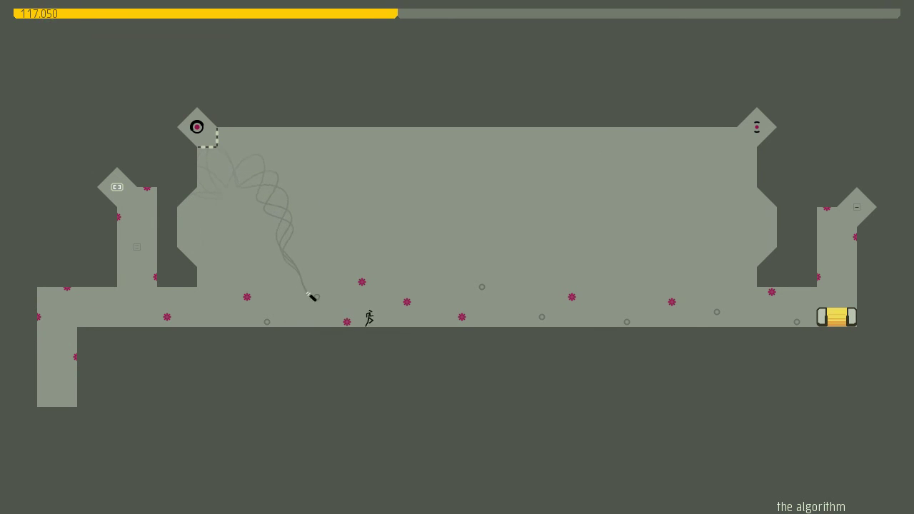
pyautogui.press('Right')
pyautogui.press('shift')
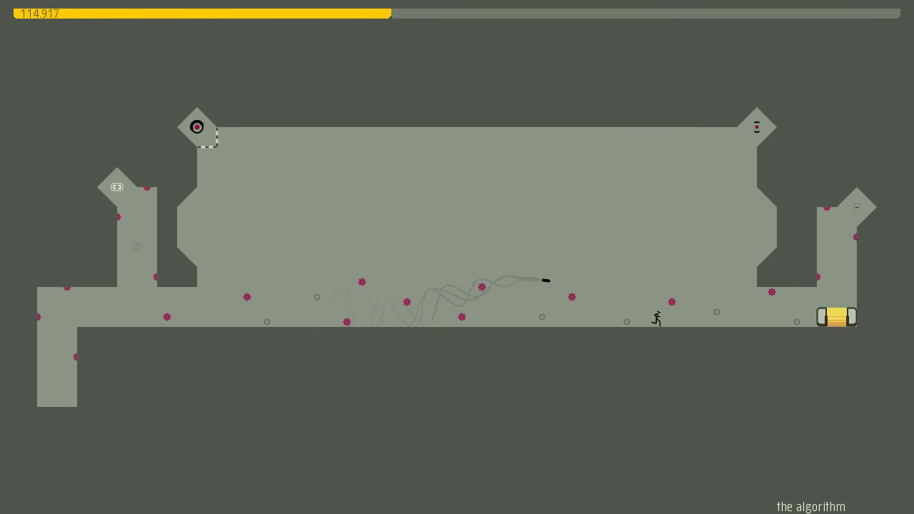
pyautogui.press('Right')
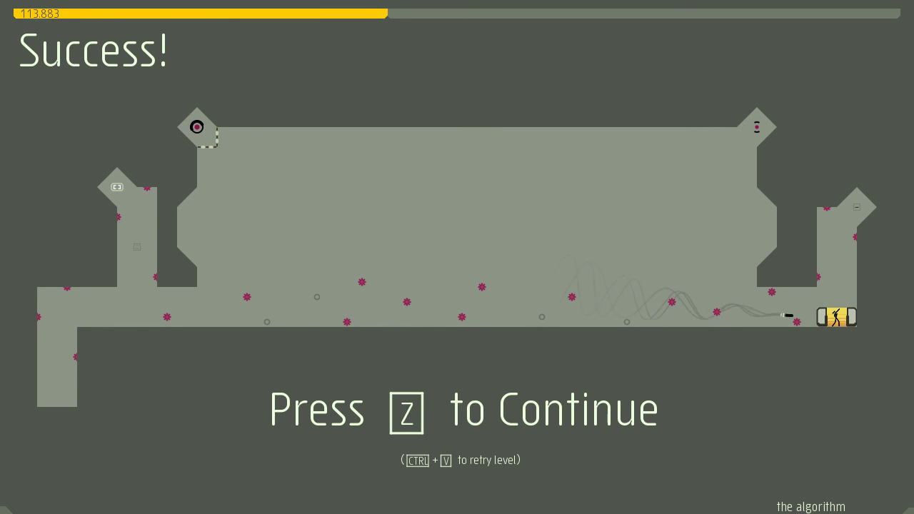
pyautogui.press('z')
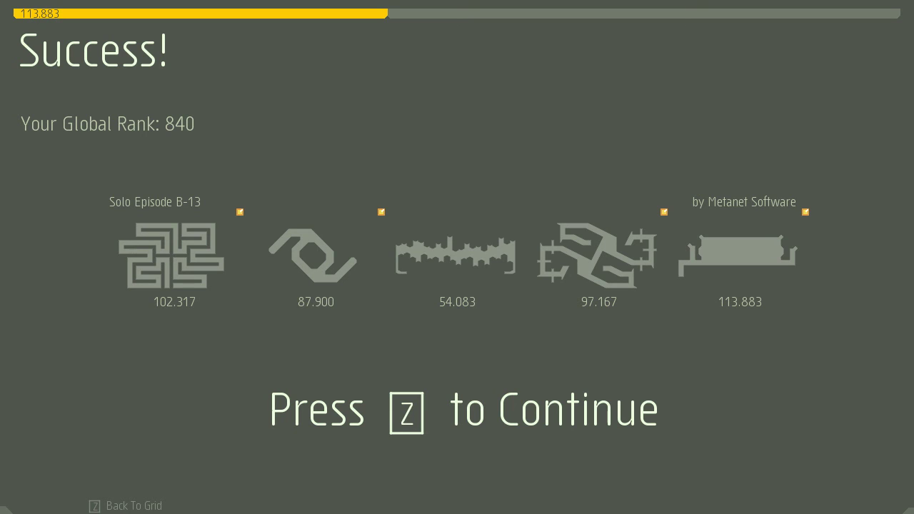
# Dismiss the B-13 episode summary to return to the Solo Episodes grid.
pyautogui.press('z')
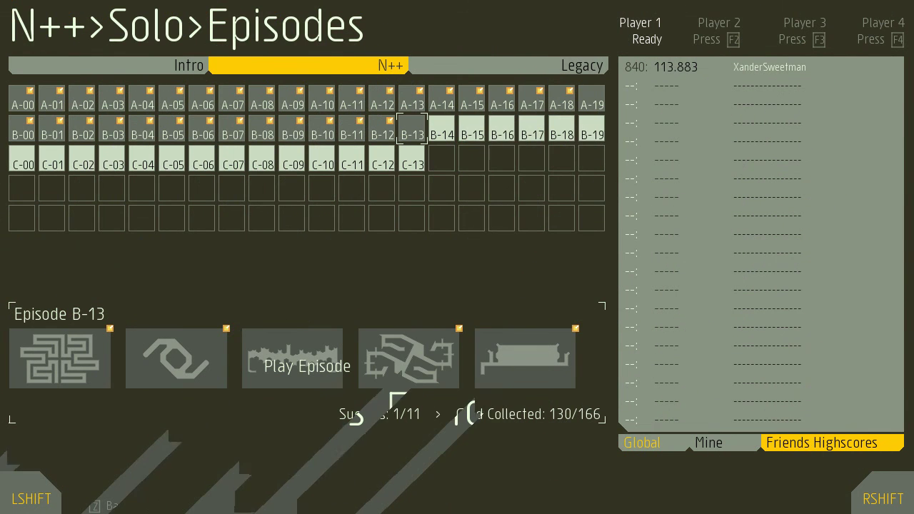